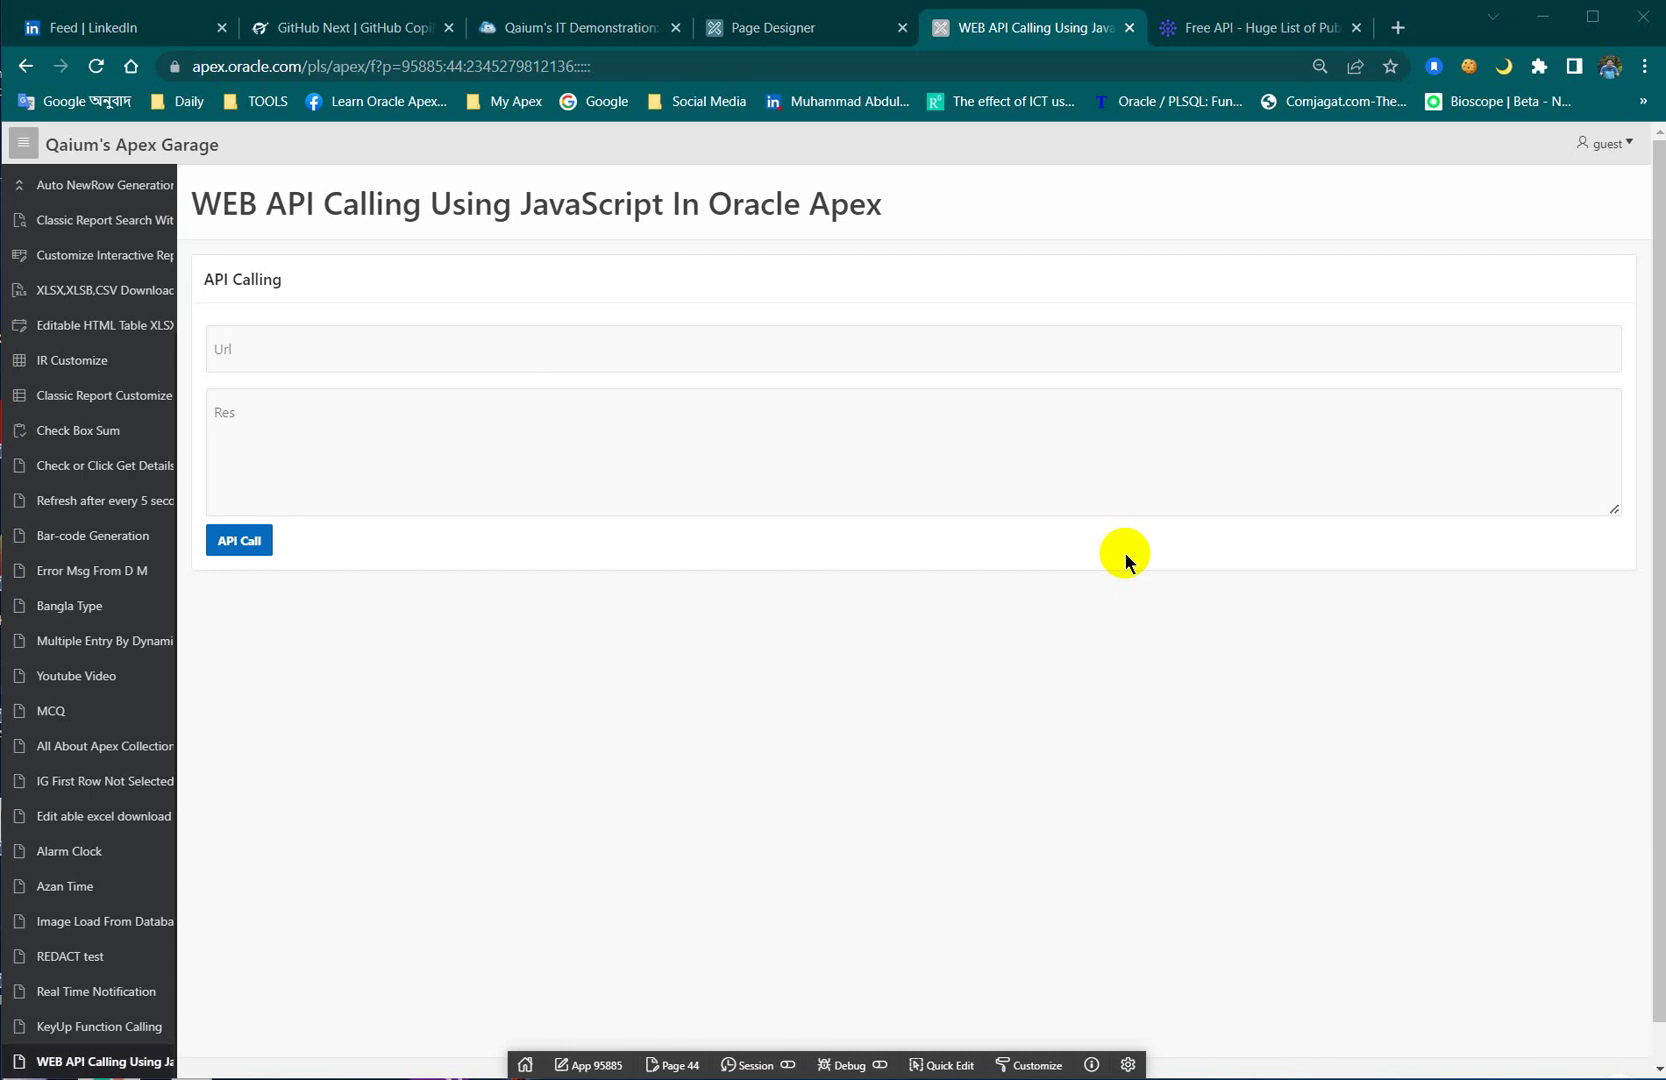
# Step: Focus the Url field and the Res response box on the APEX demo page
pyautogui.click(1073, 702)
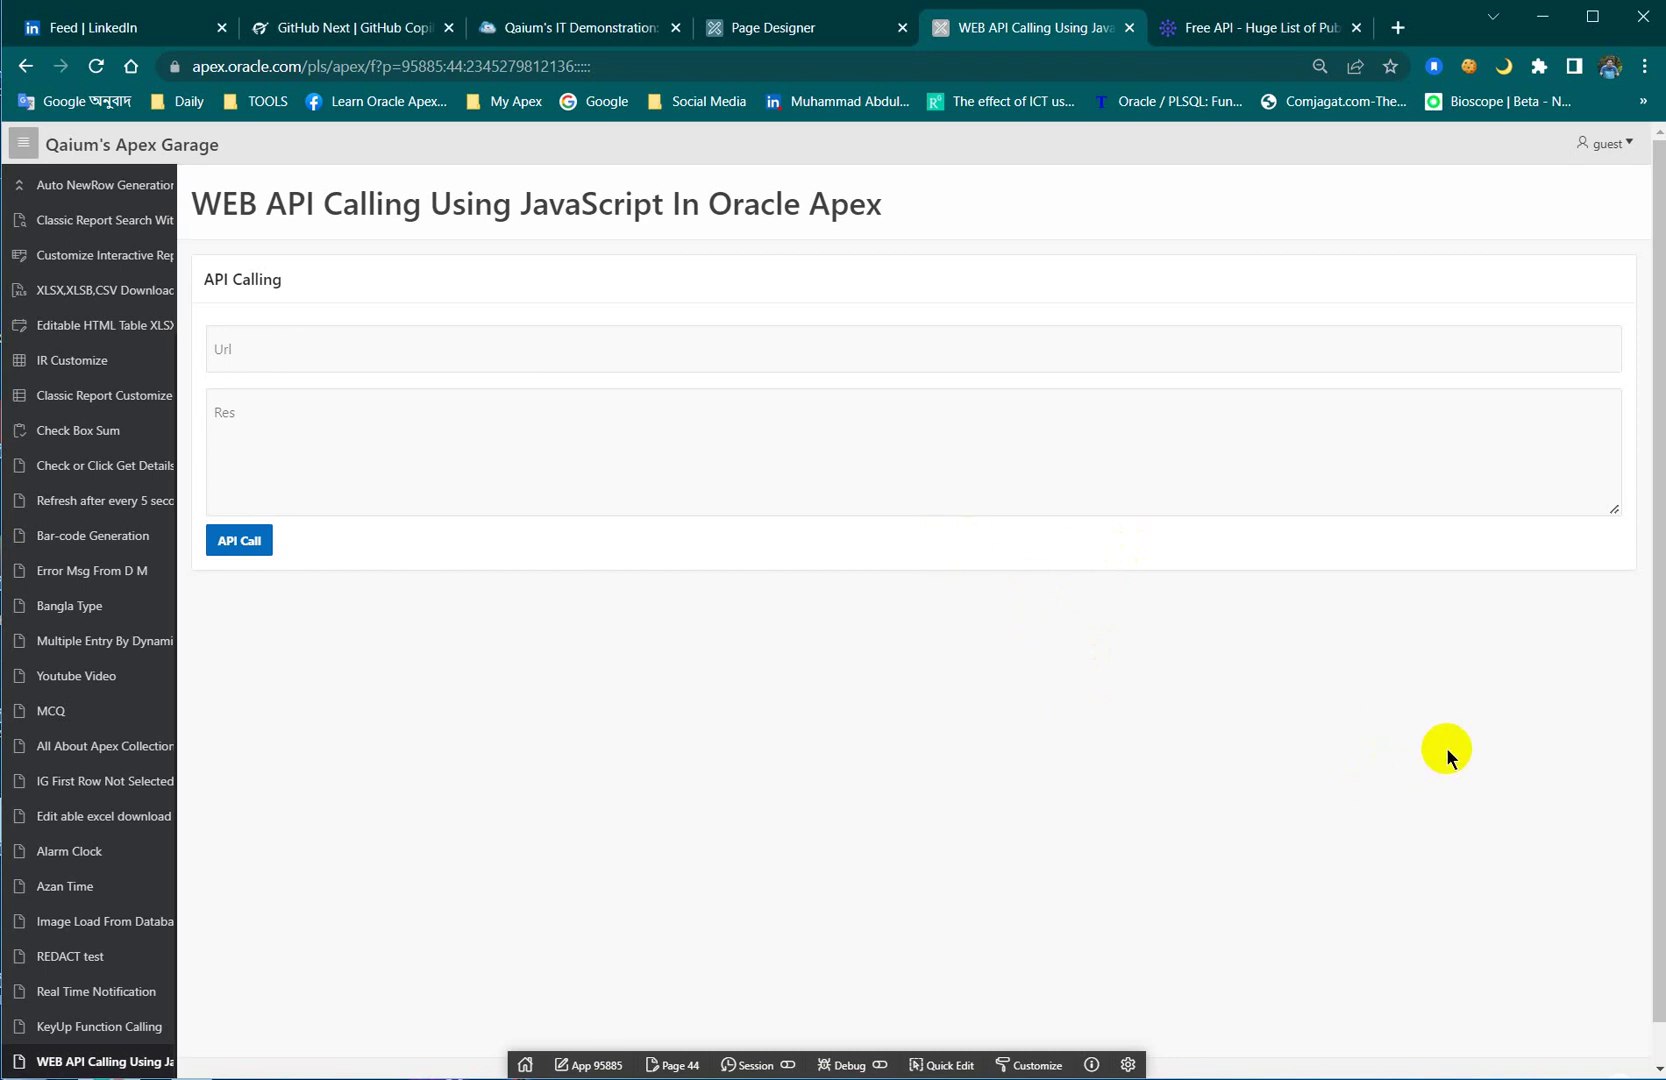
pyautogui.click(947, 349)
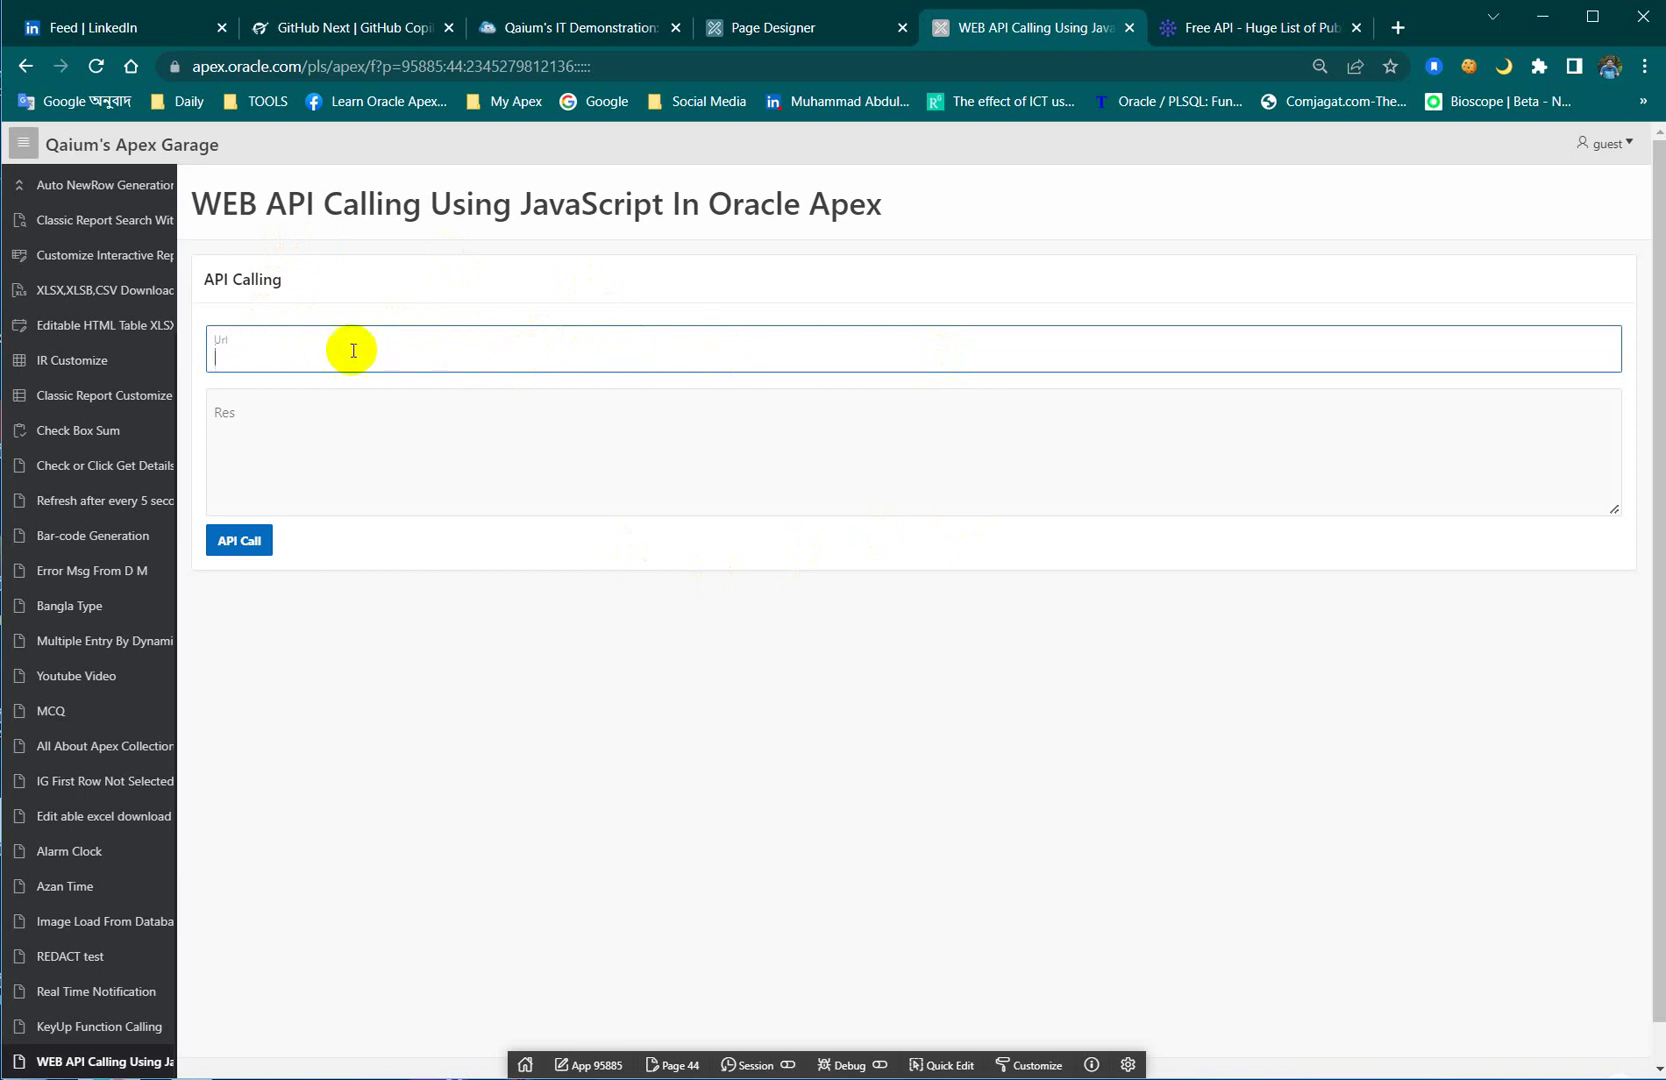
pyautogui.click(472, 472)
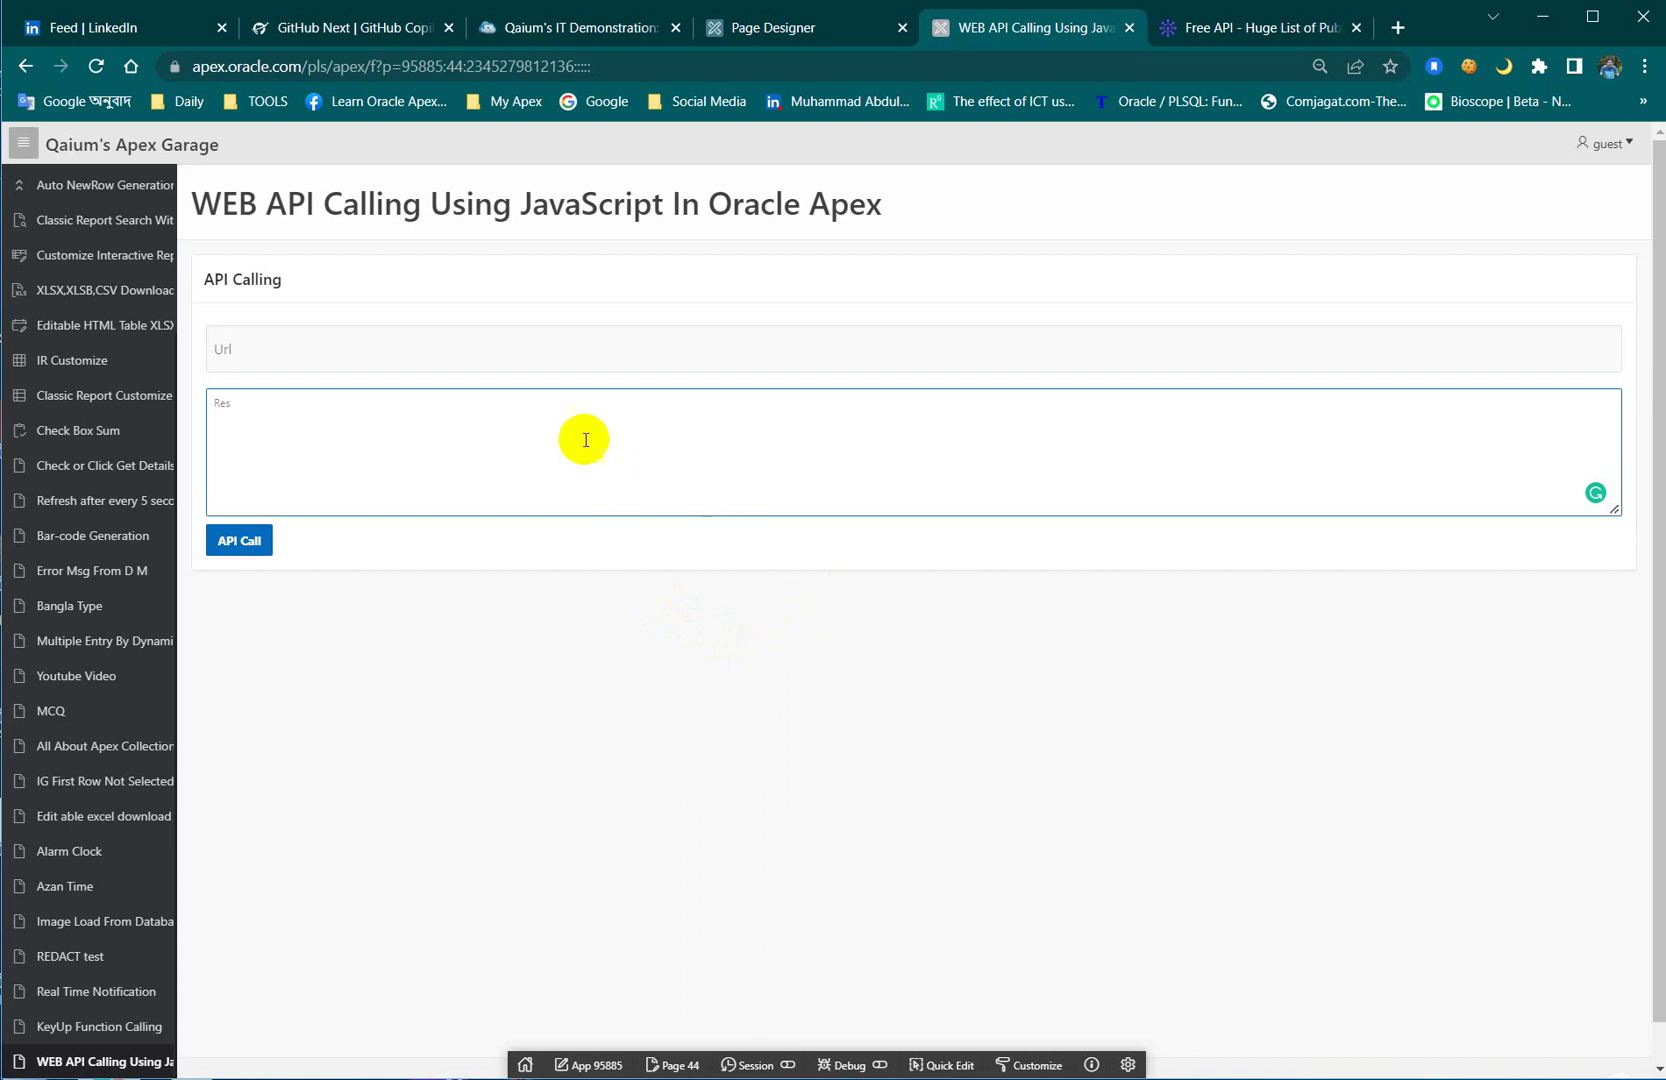
# Step: Copy the Public APIs sample URL api.publicapis.org/entries from Apipheny's free API list
pyautogui.click(1224, 27)
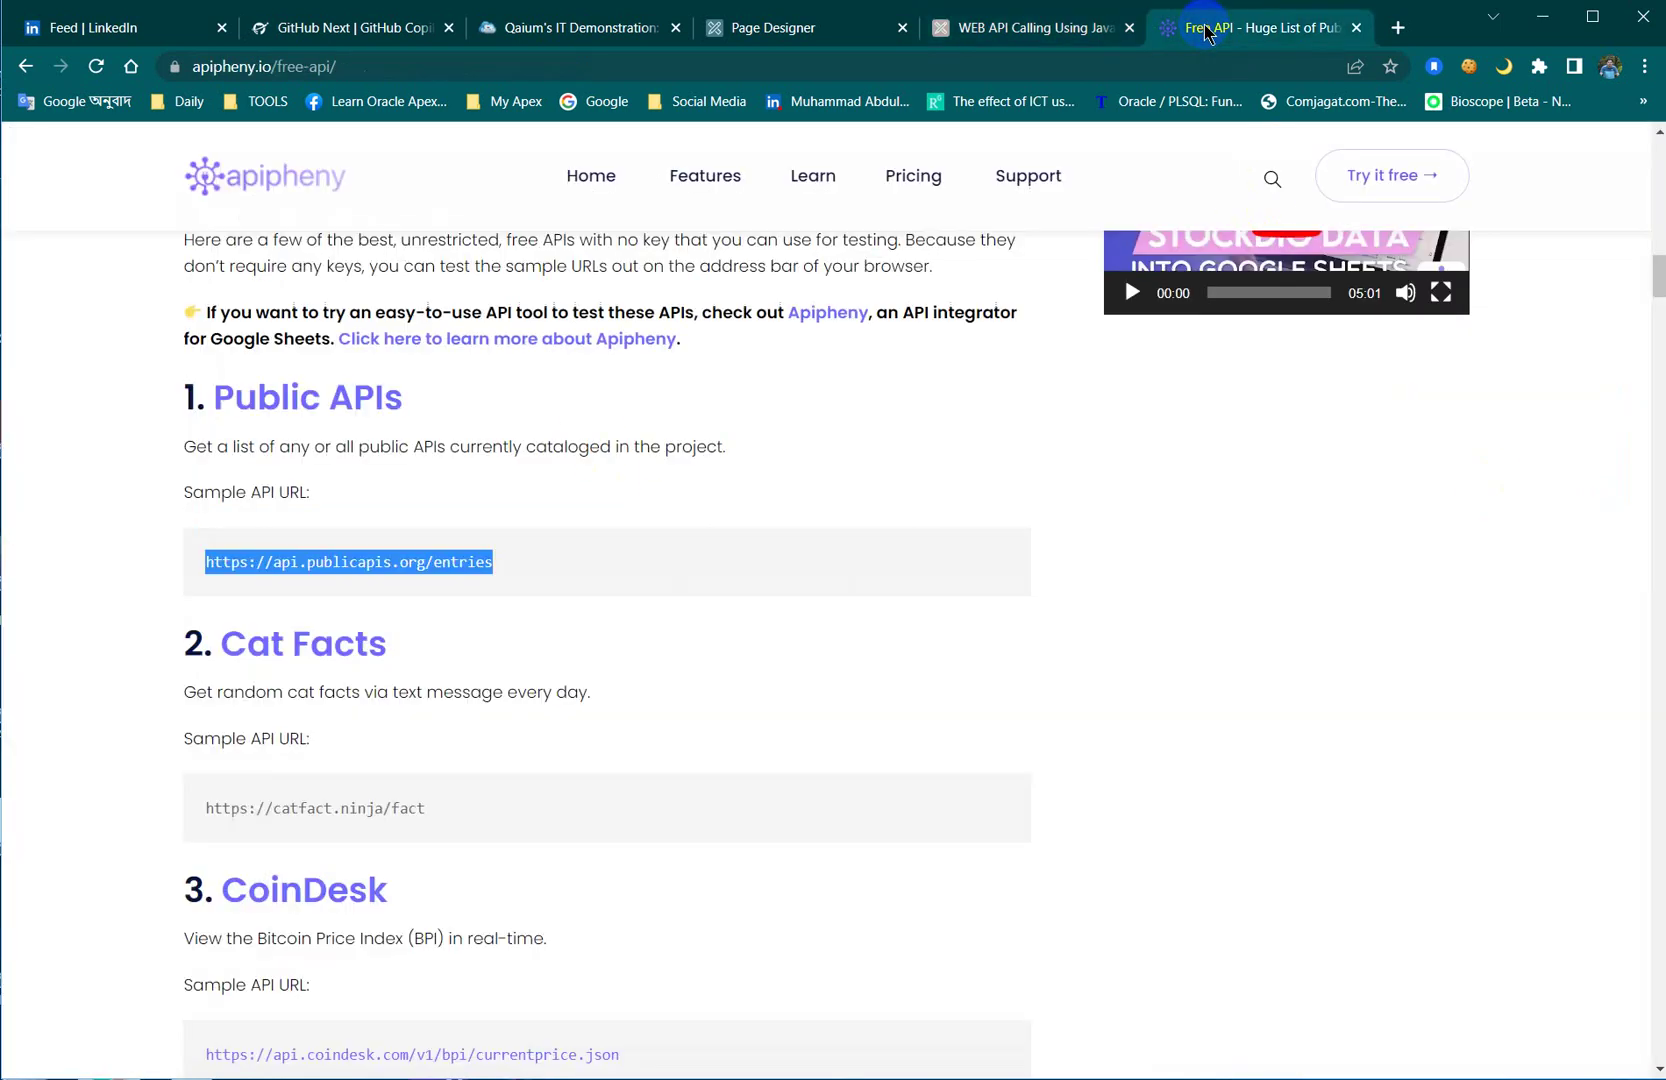
pyautogui.scroll(4, 853, 621)
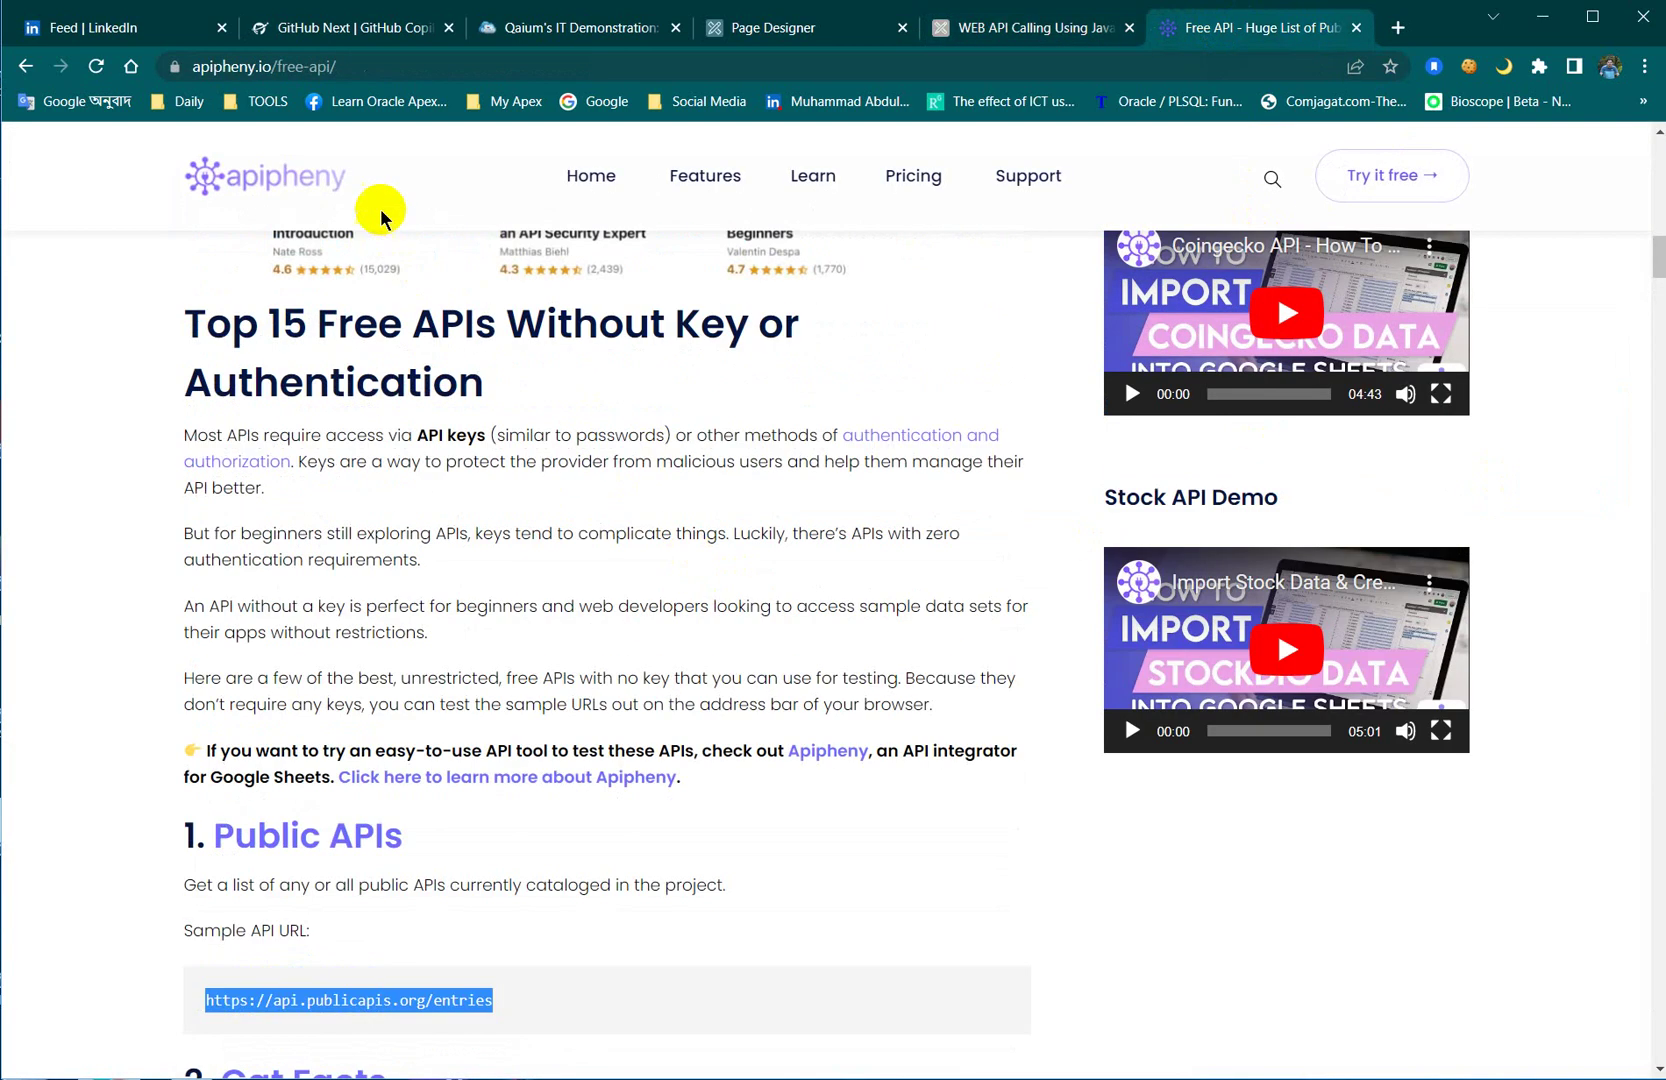
pyautogui.scroll(-2, 469, 365)
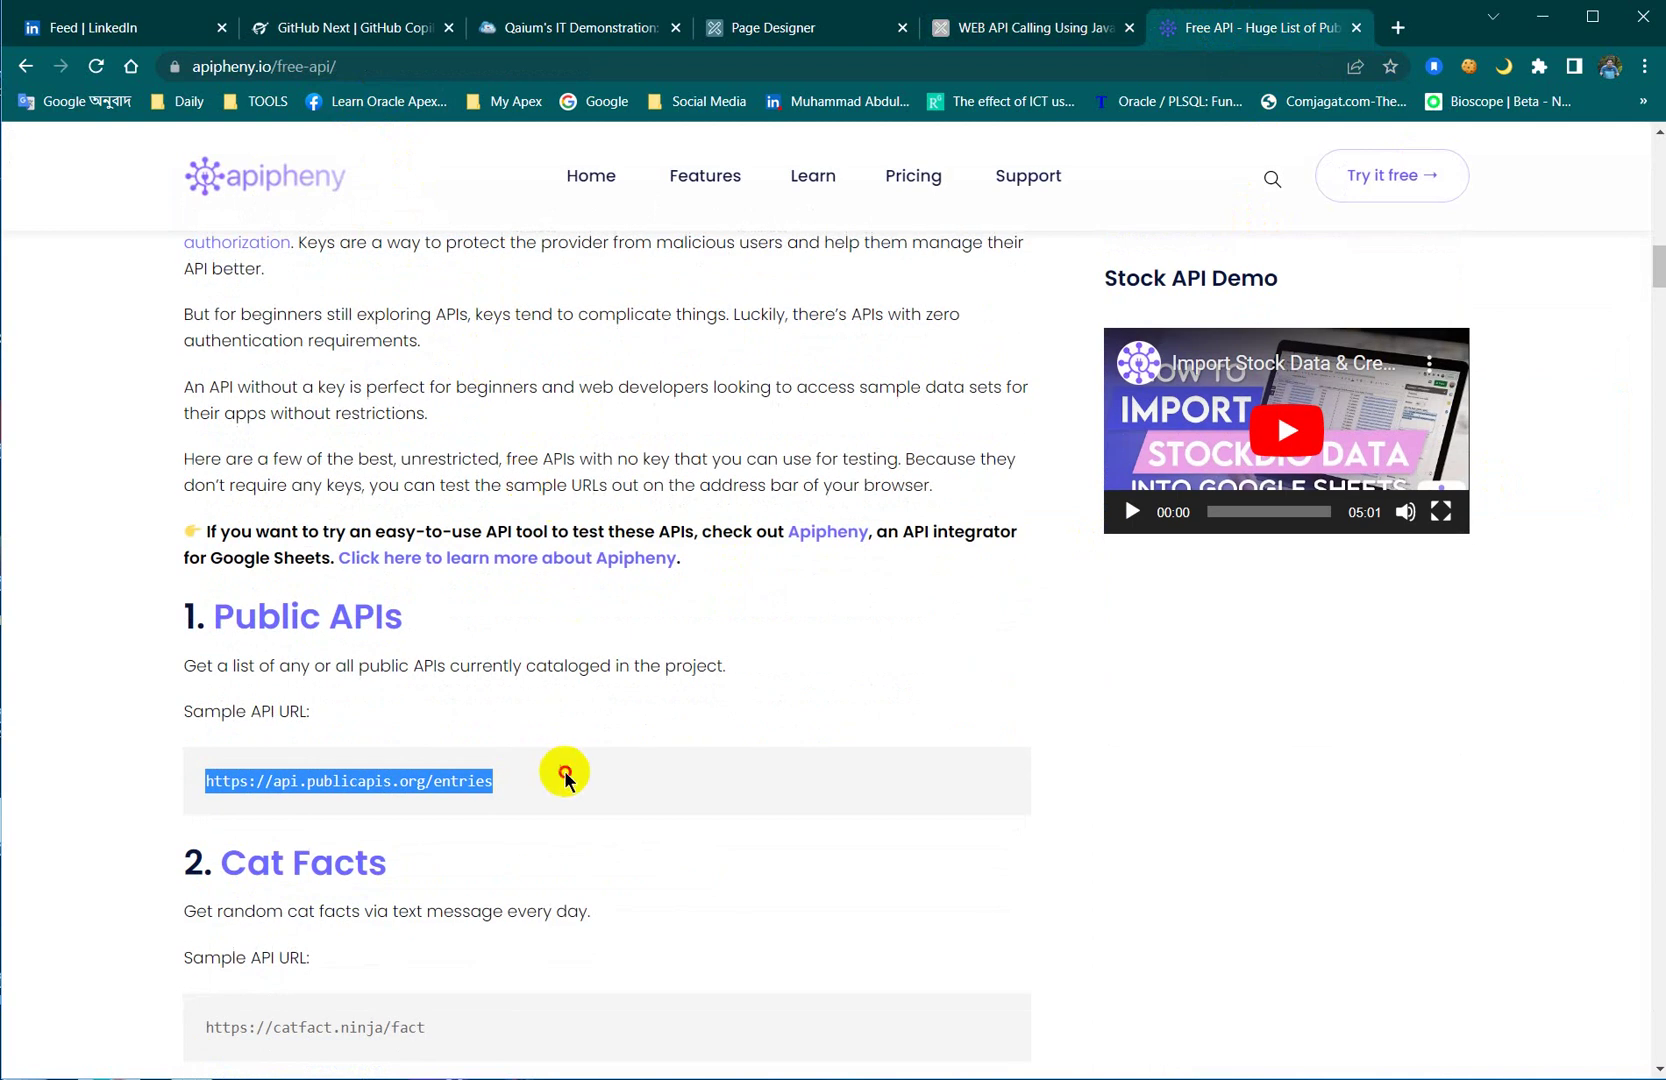
pyautogui.click(524, 778)
pyautogui.moveTo(523, 778); pyautogui.dragTo(206, 781)
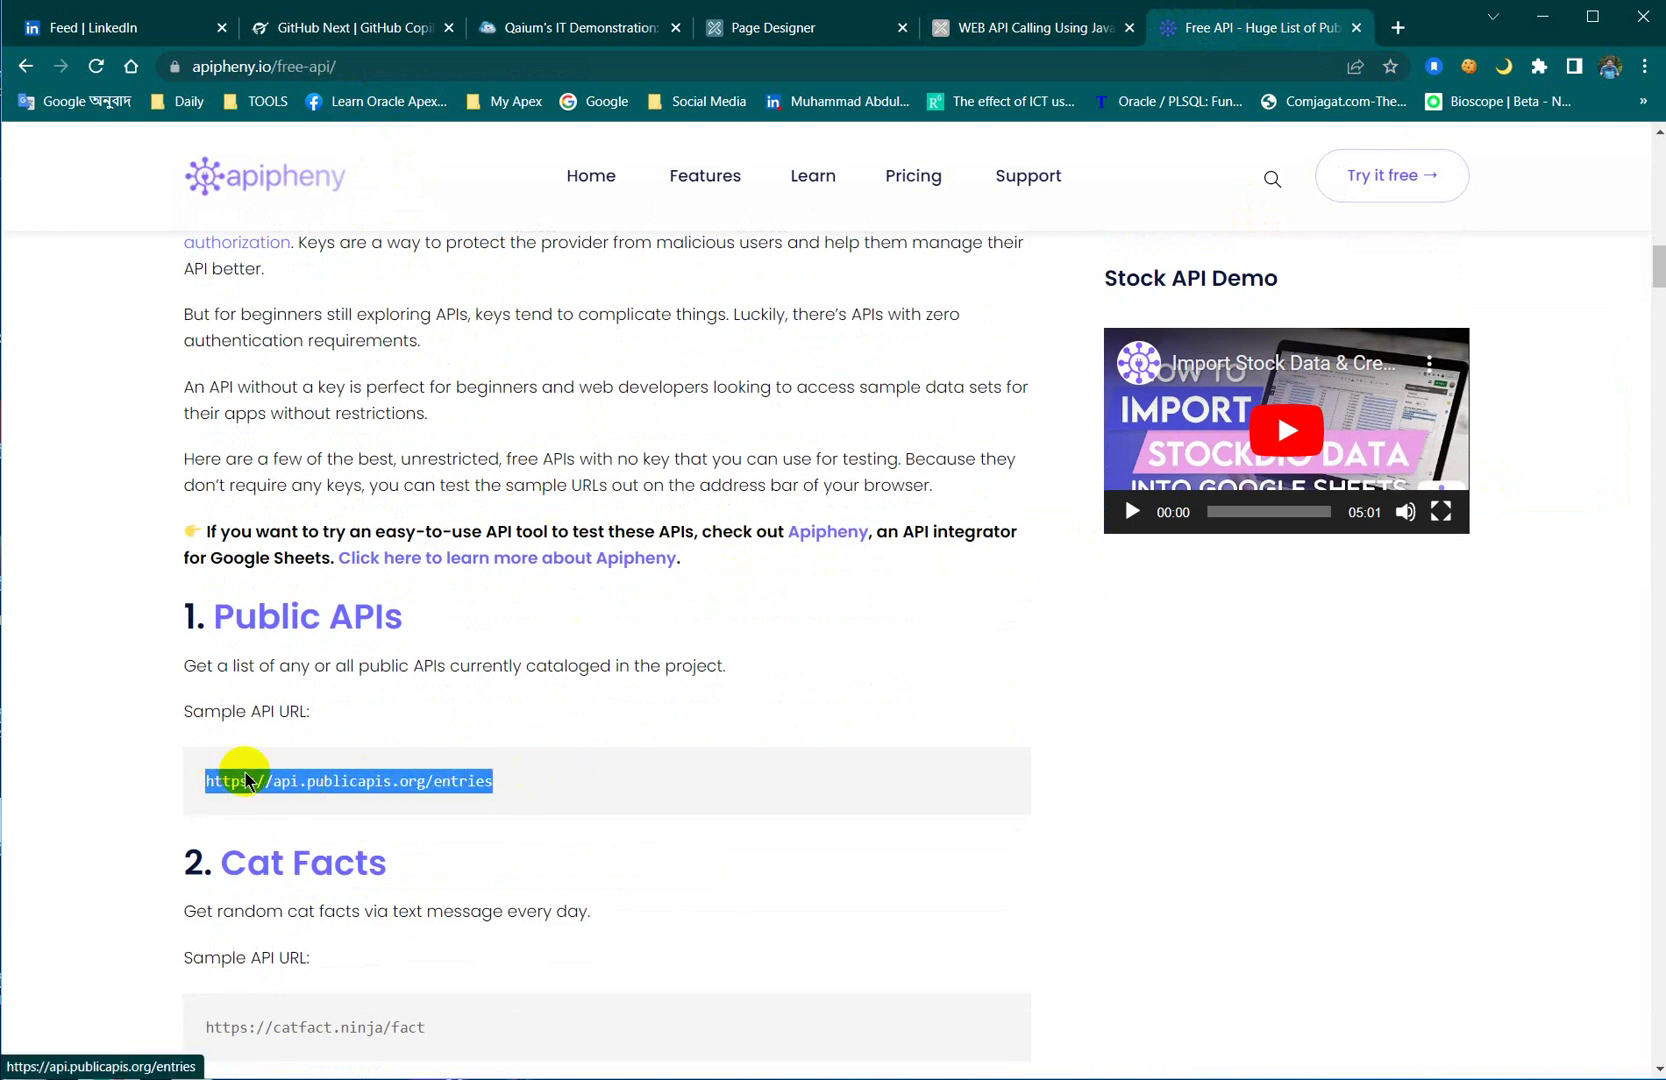
pyautogui.rightClick(261, 778)
pyautogui.click(287, 789)
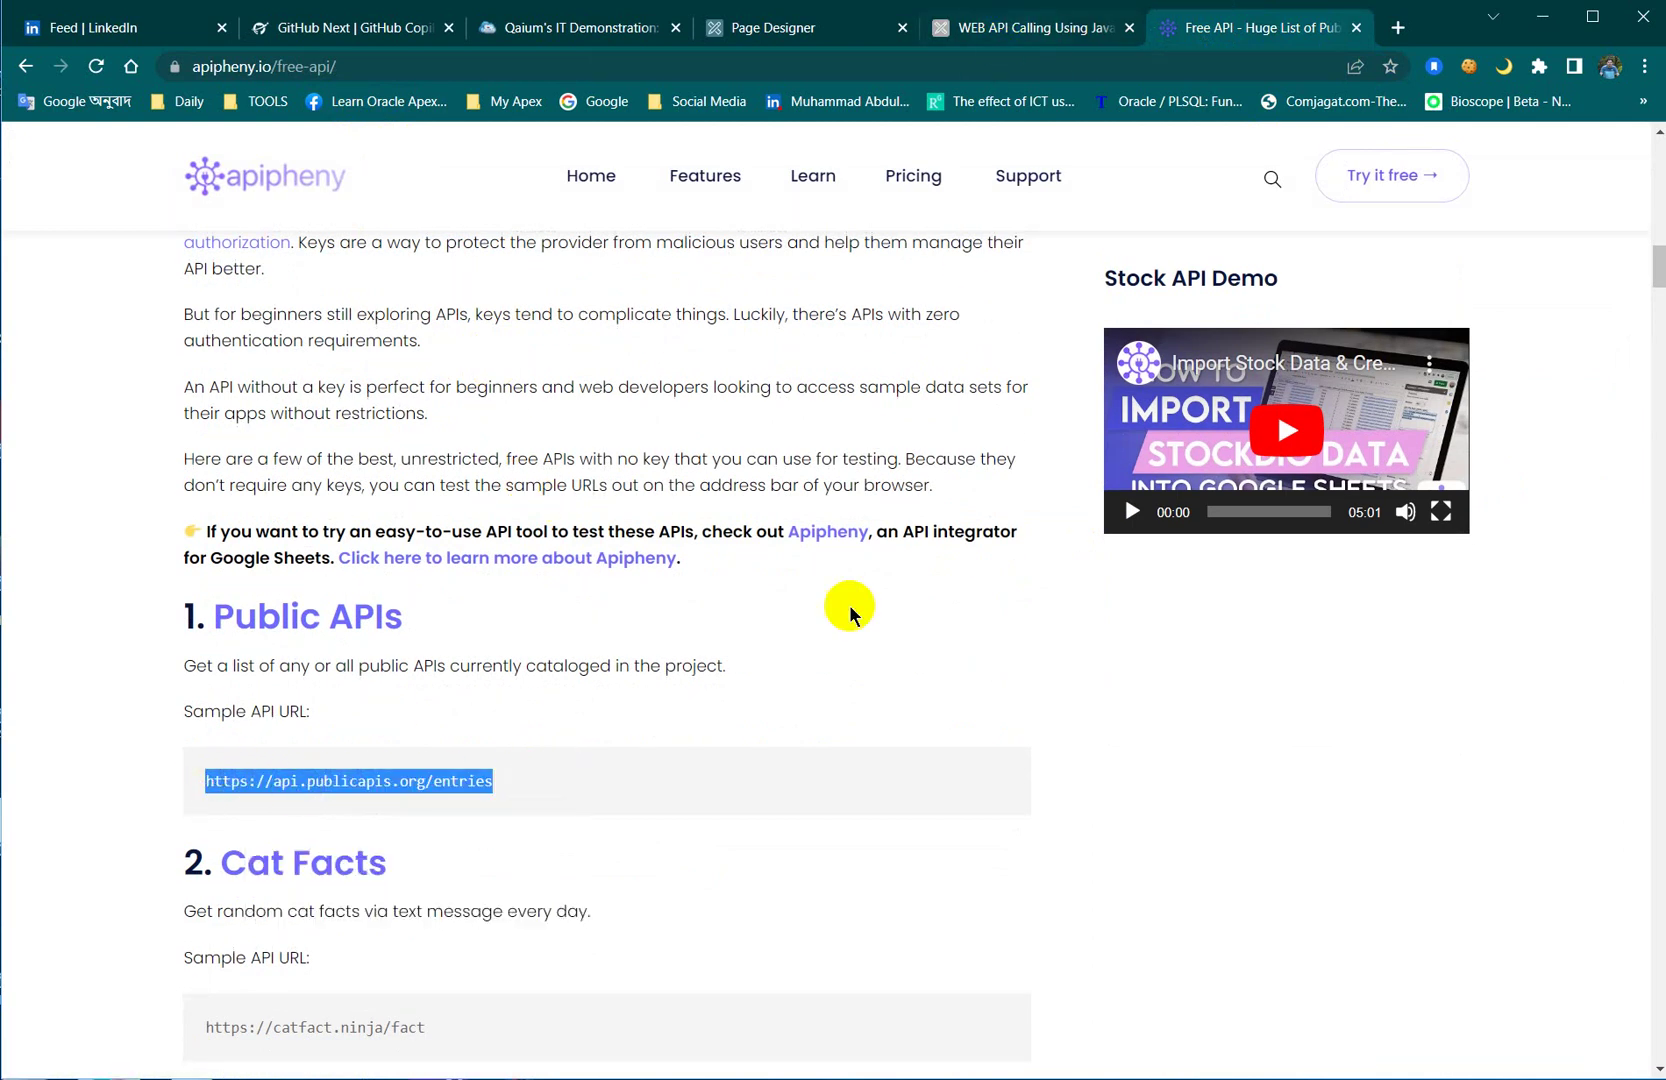
# Step: Paste the Public APIs URL into Url, call it, and resize the response box
pyautogui.click(1028, 28)
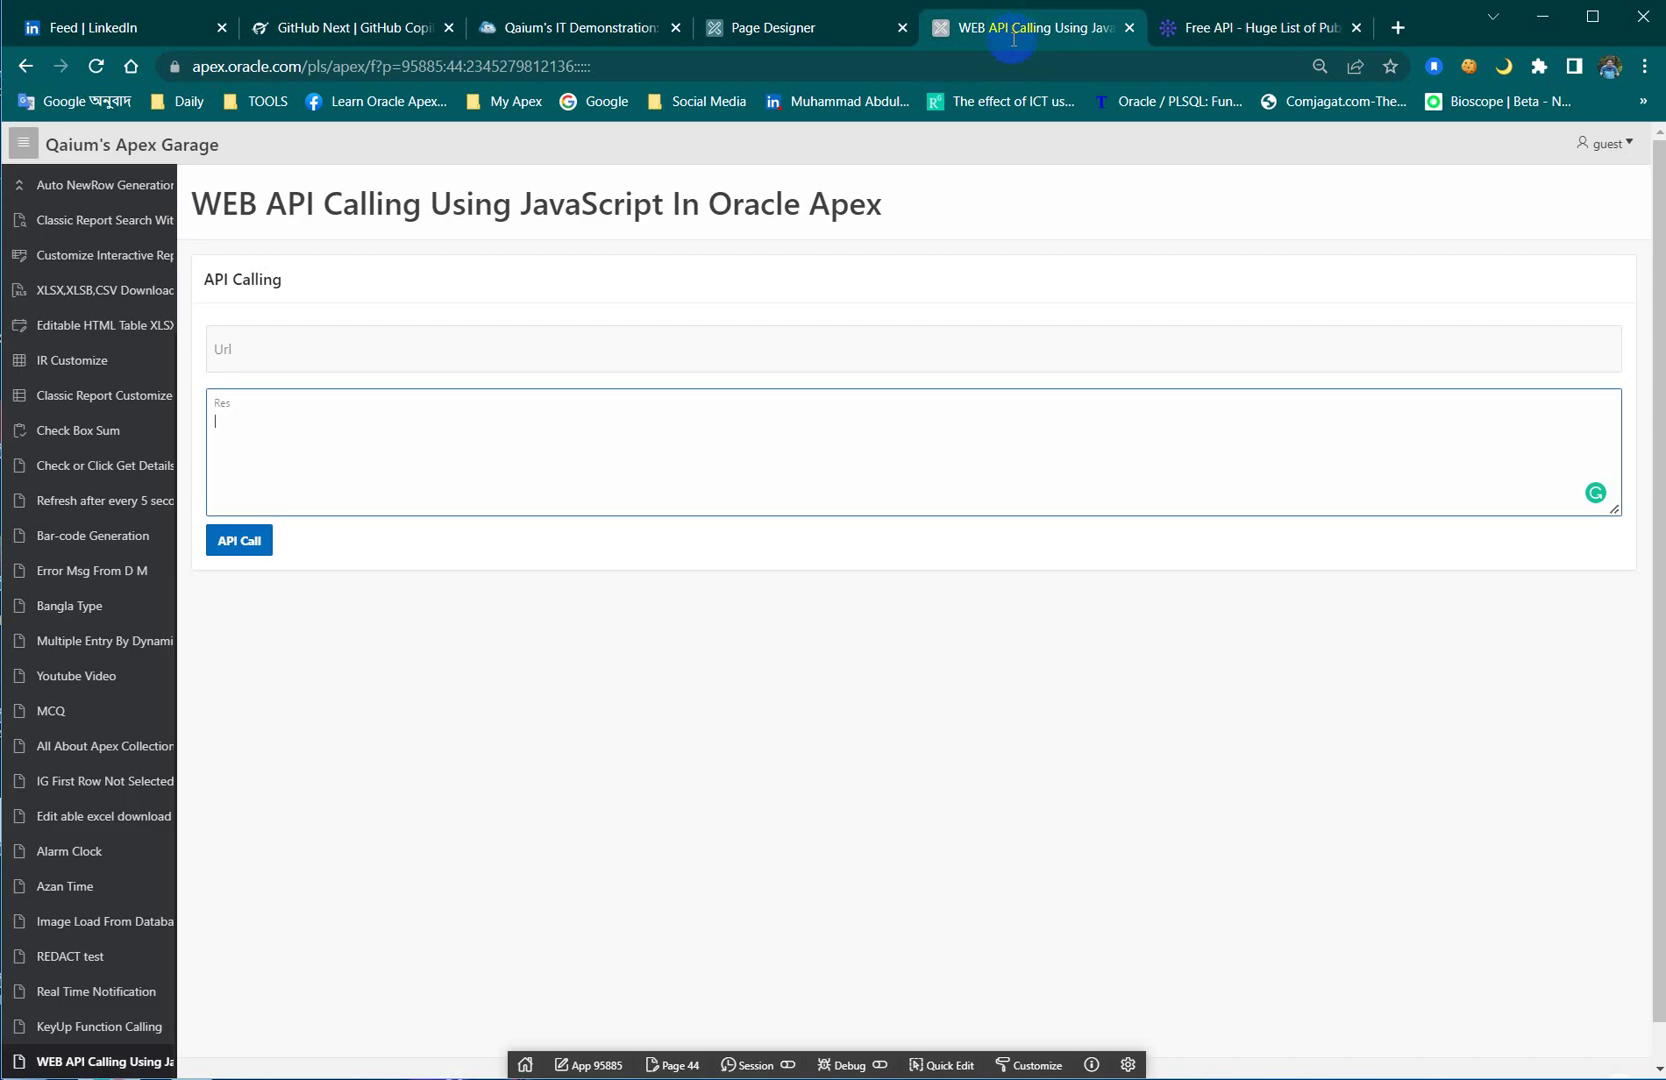
pyautogui.click(353, 344)
pyautogui.rightClick(353, 344)
pyautogui.click(404, 477)
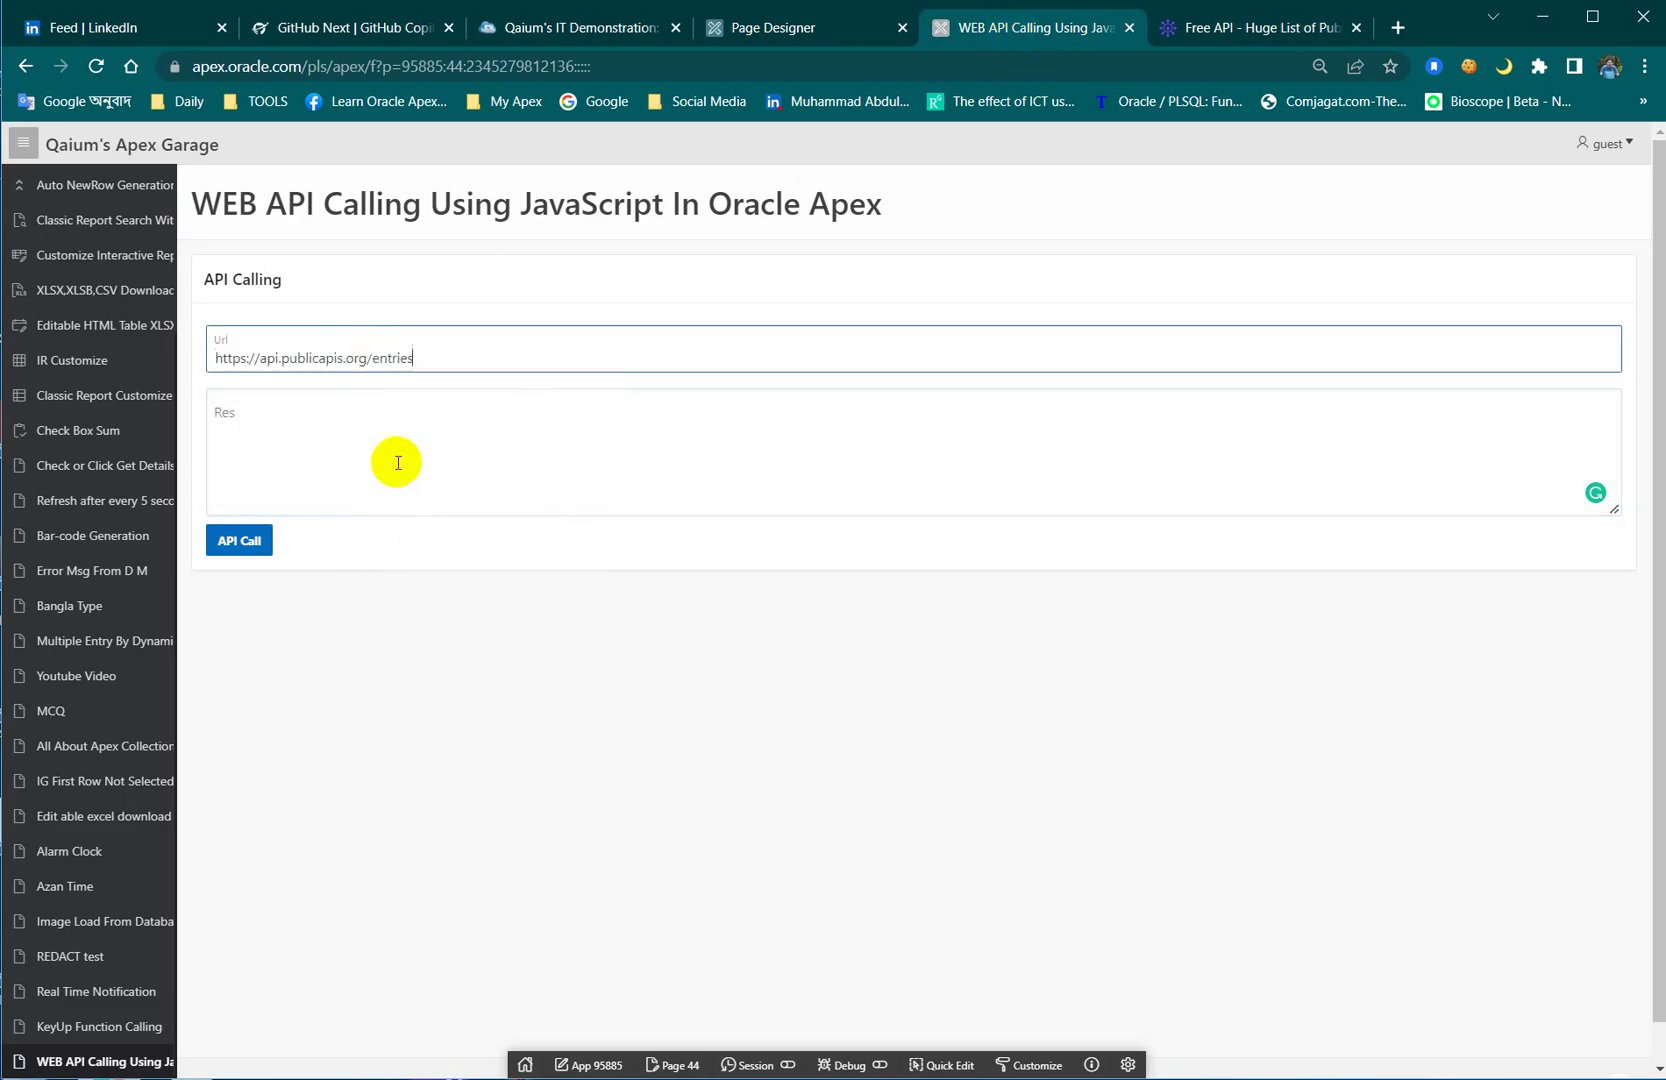
pyautogui.click(247, 541)
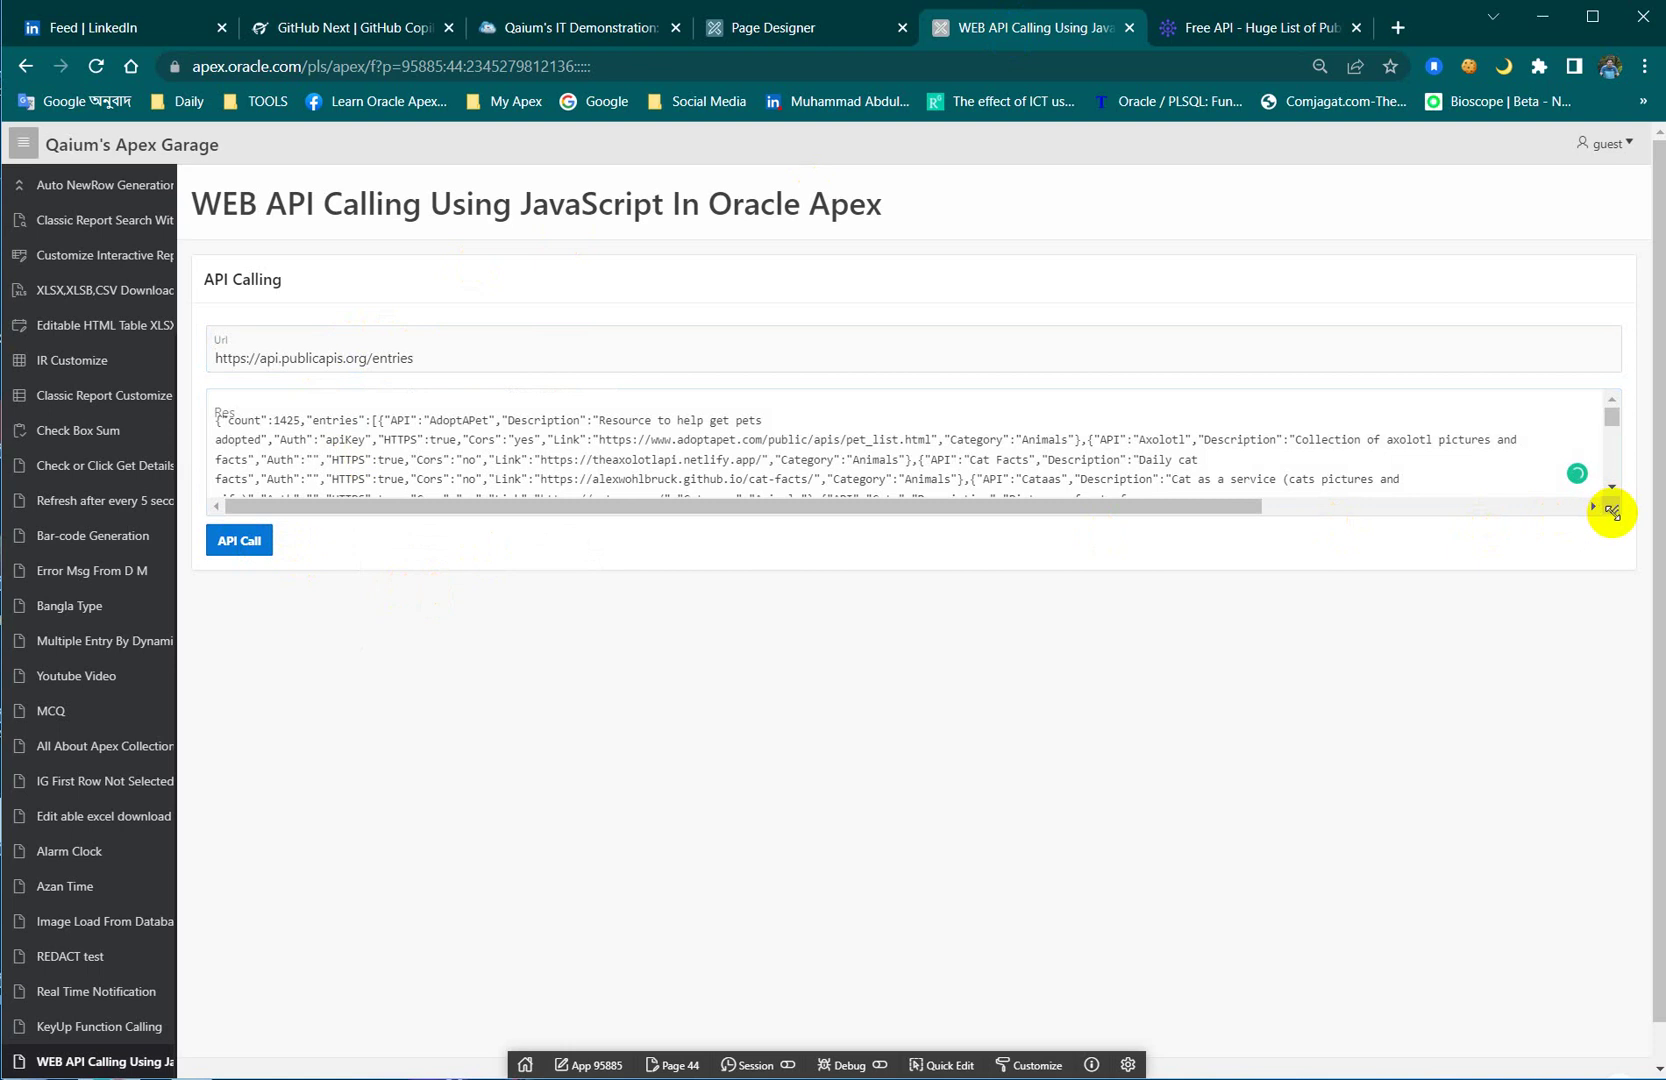
pyautogui.moveTo(1608, 505); pyautogui.dragTo(1543, 1028)
pyautogui.scroll(-5, 1301, 781)
pyautogui.scroll(-5, 1250, 729)
pyautogui.scroll(-5, 1172, 703)
pyautogui.scroll(-5, 1041, 677)
pyautogui.scroll(-5, 1006, 674)
pyautogui.scroll(-5, 1041, 690)
pyautogui.scroll(-5, 1119, 709)
pyautogui.scroll(-5, 1236, 730)
pyautogui.scroll(-5, 1295, 739)
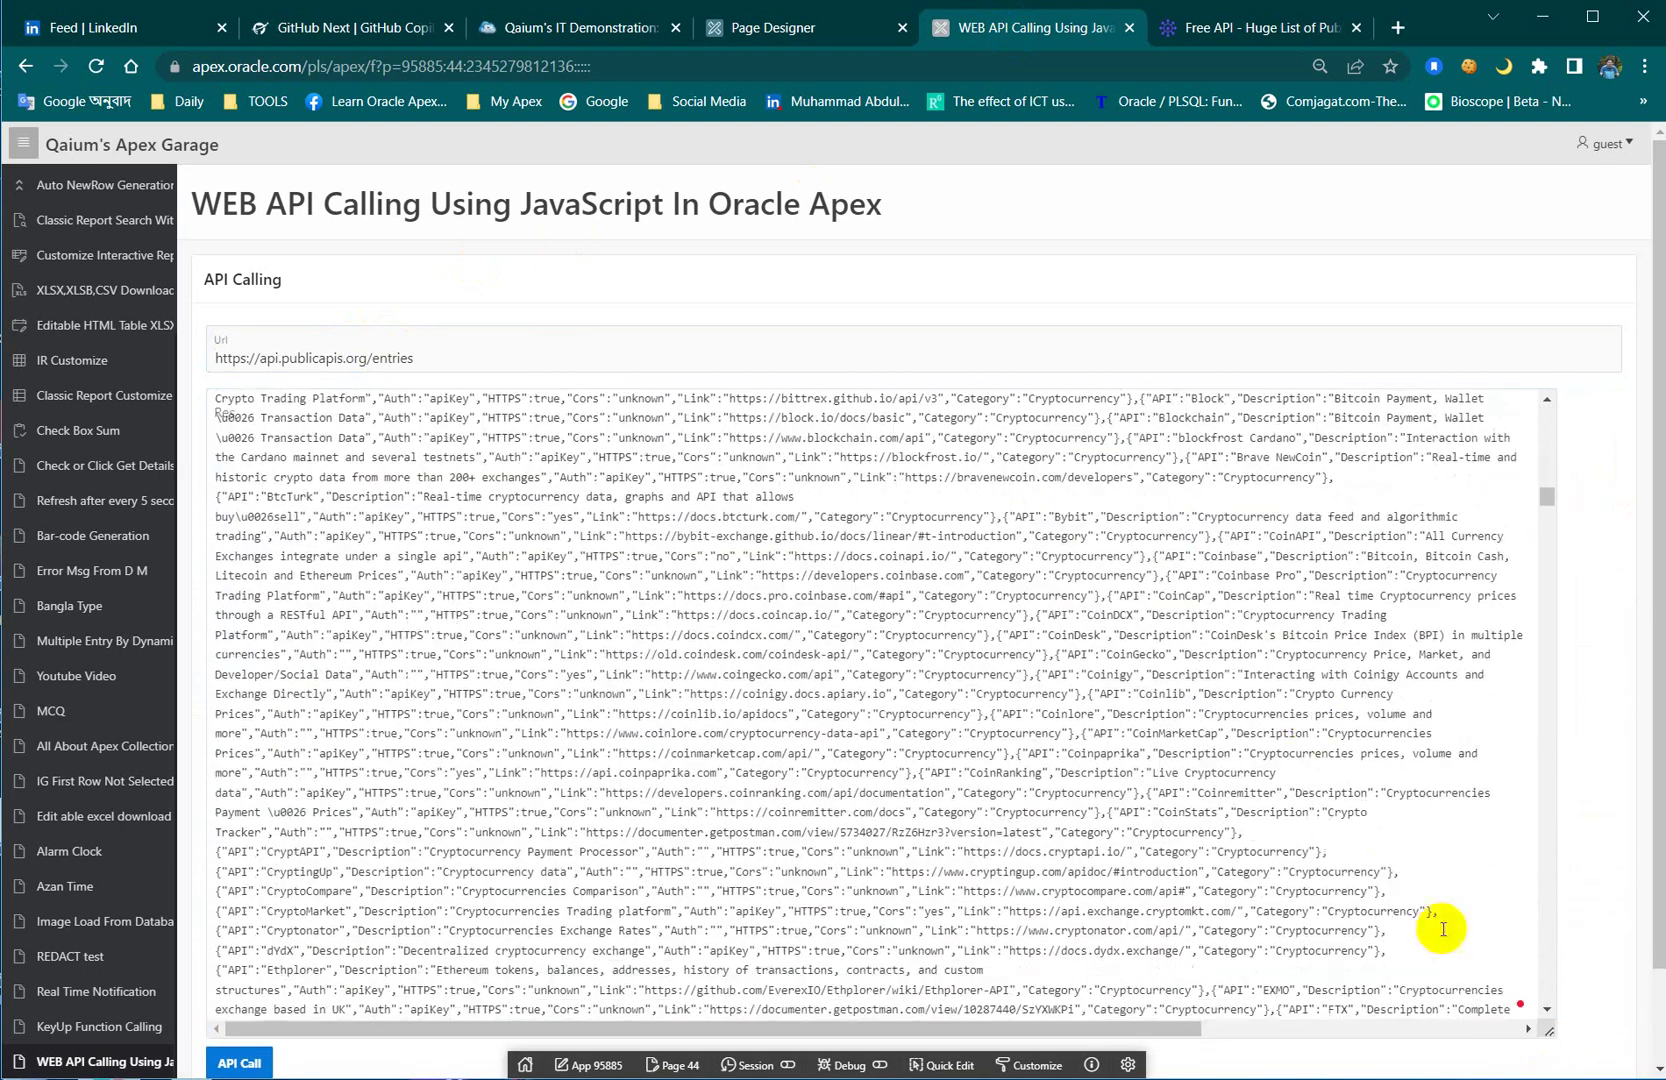
pyautogui.moveTo(1543, 1029)
pyautogui.mouseDown()
pyautogui.moveTo(1526, 905)
pyautogui.moveTo(1614, 614)
pyautogui.mouseUp()
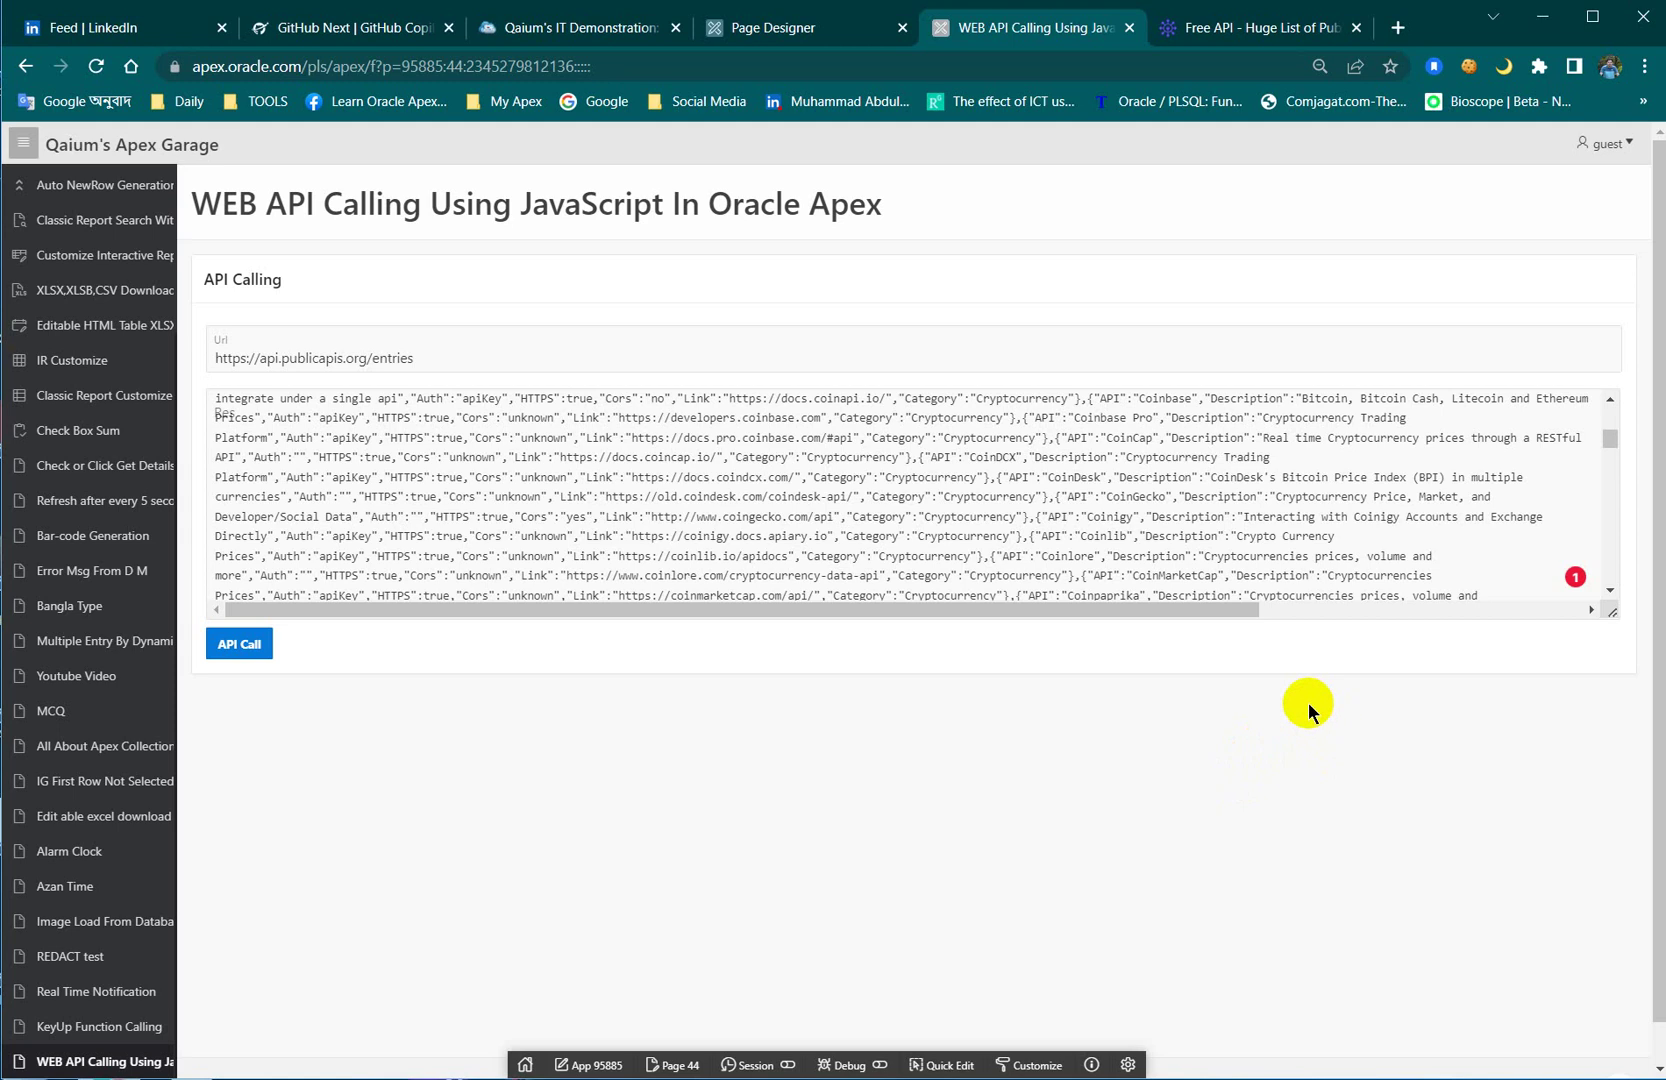
# Step: Create a Blank Page named 'API Calling' as page 46 from Page 44's designer
pyautogui.click(679, 1063)
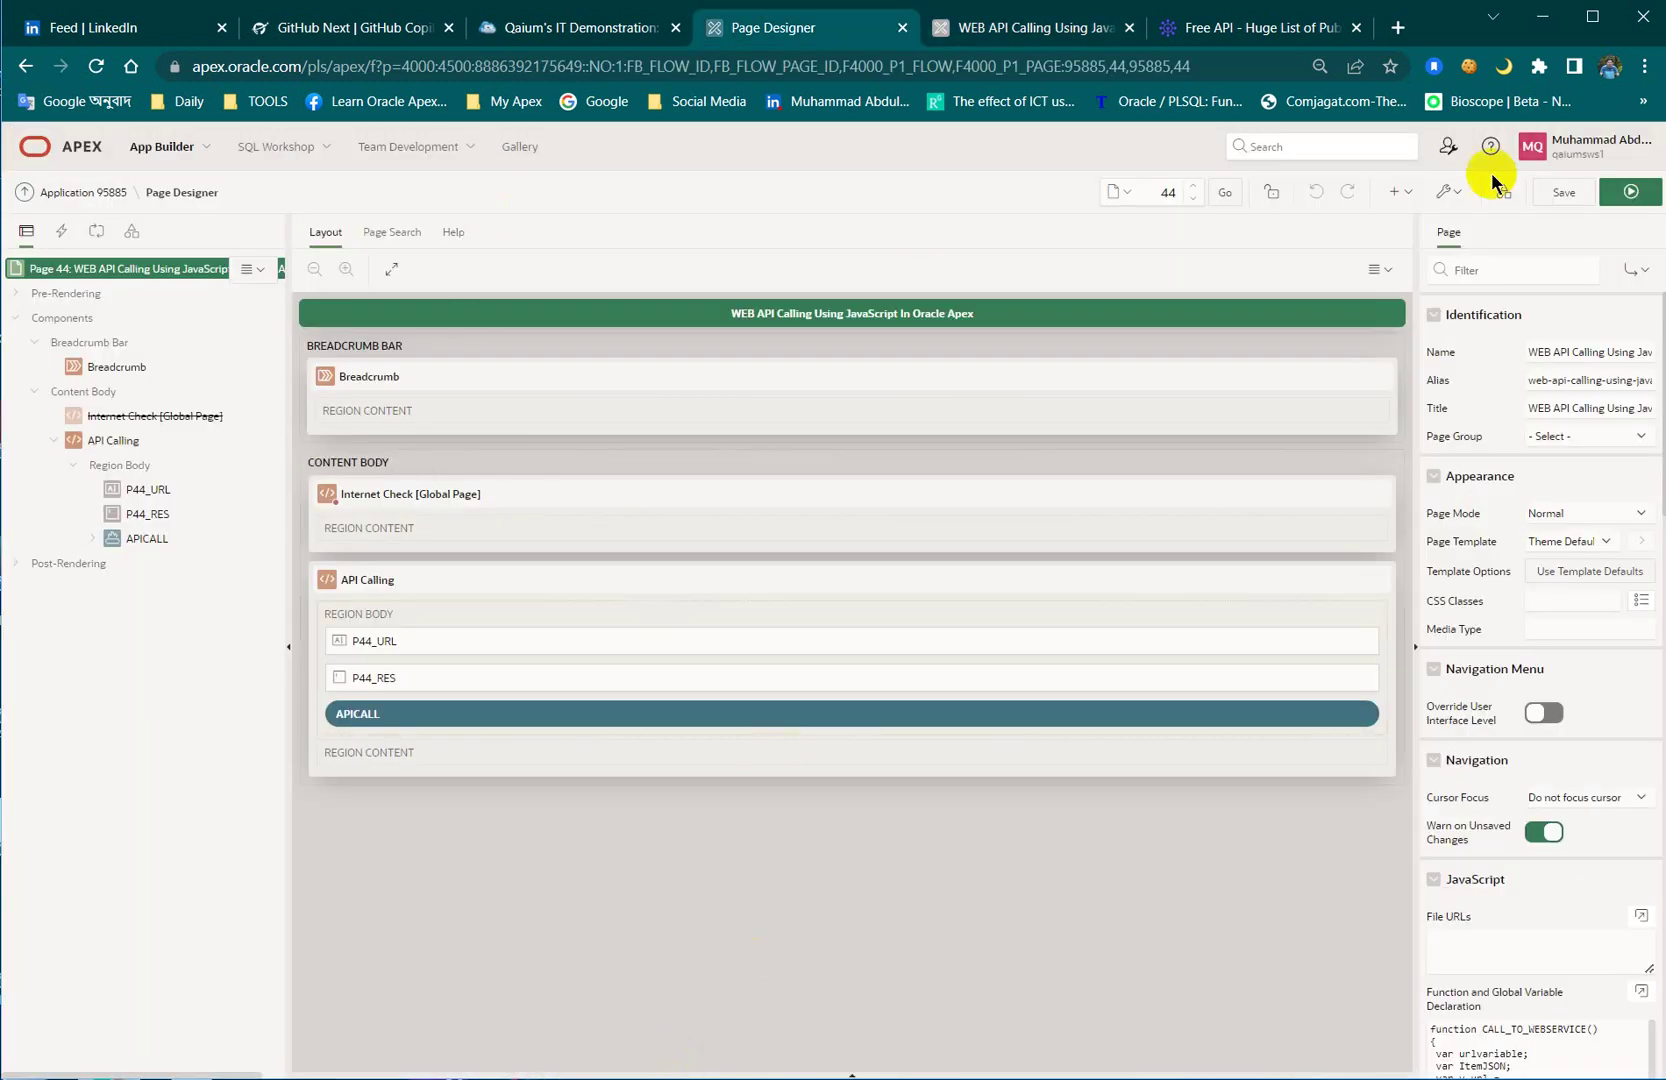
pyautogui.click(1403, 193)
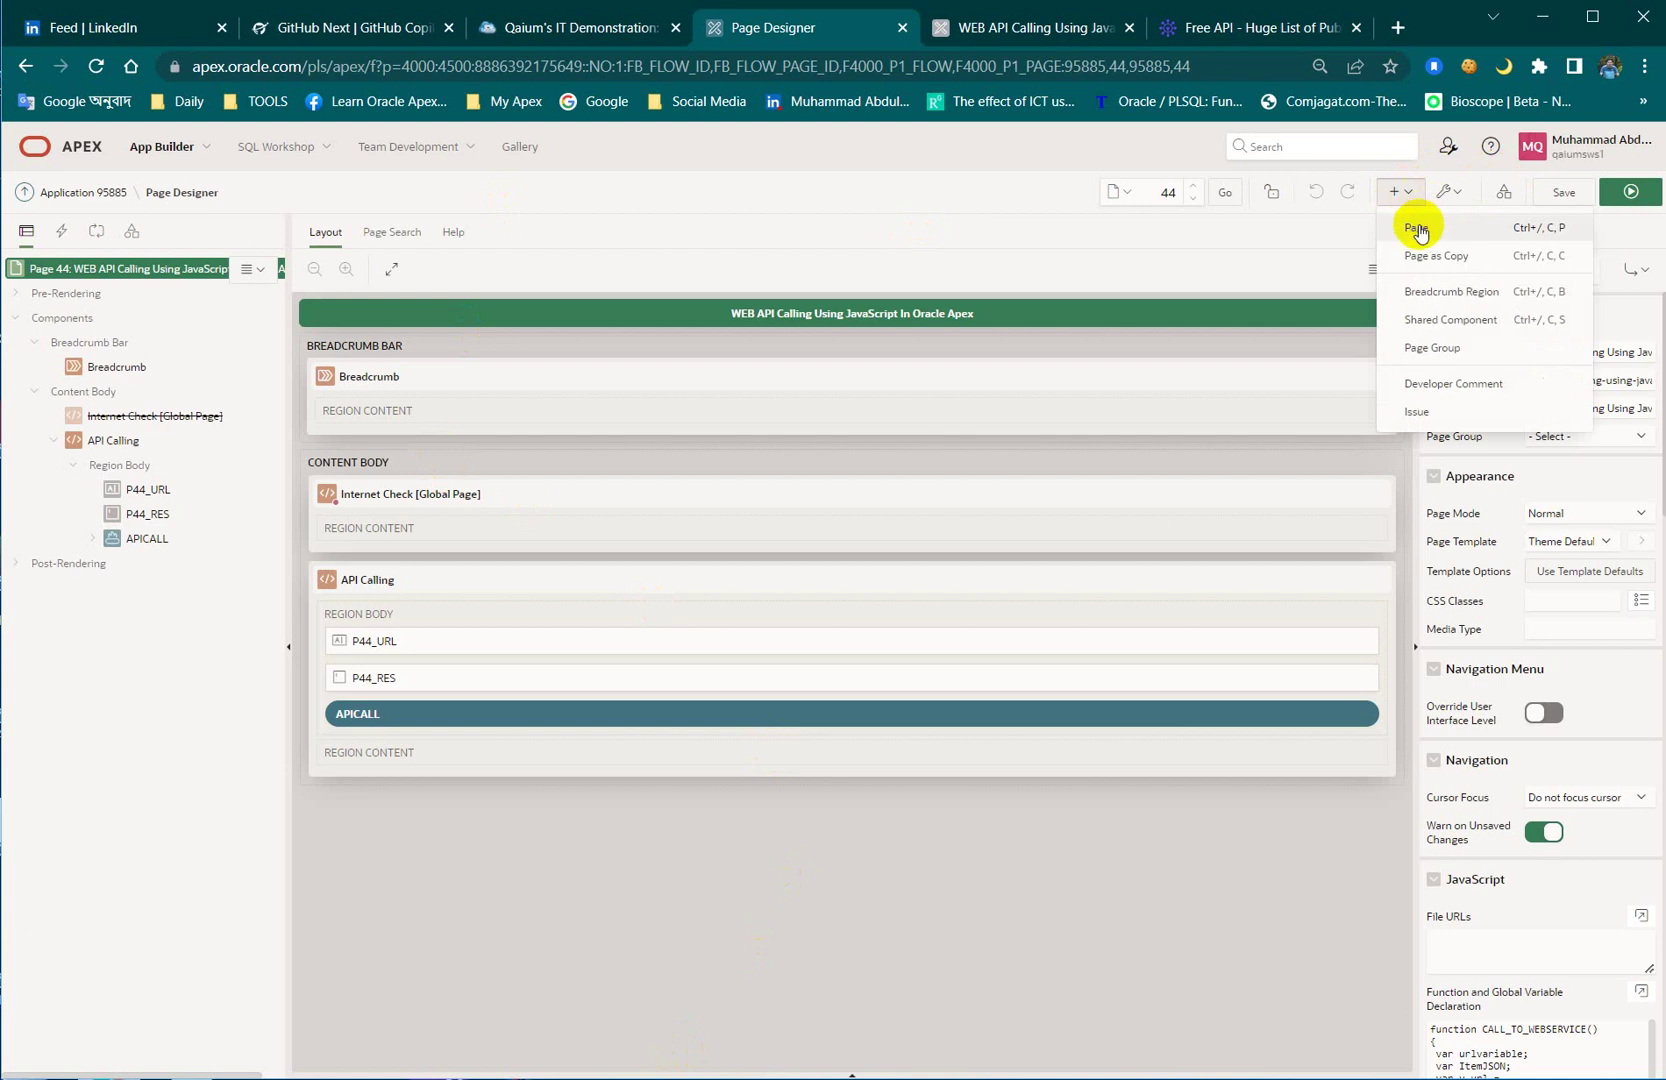
pyautogui.click(1419, 232)
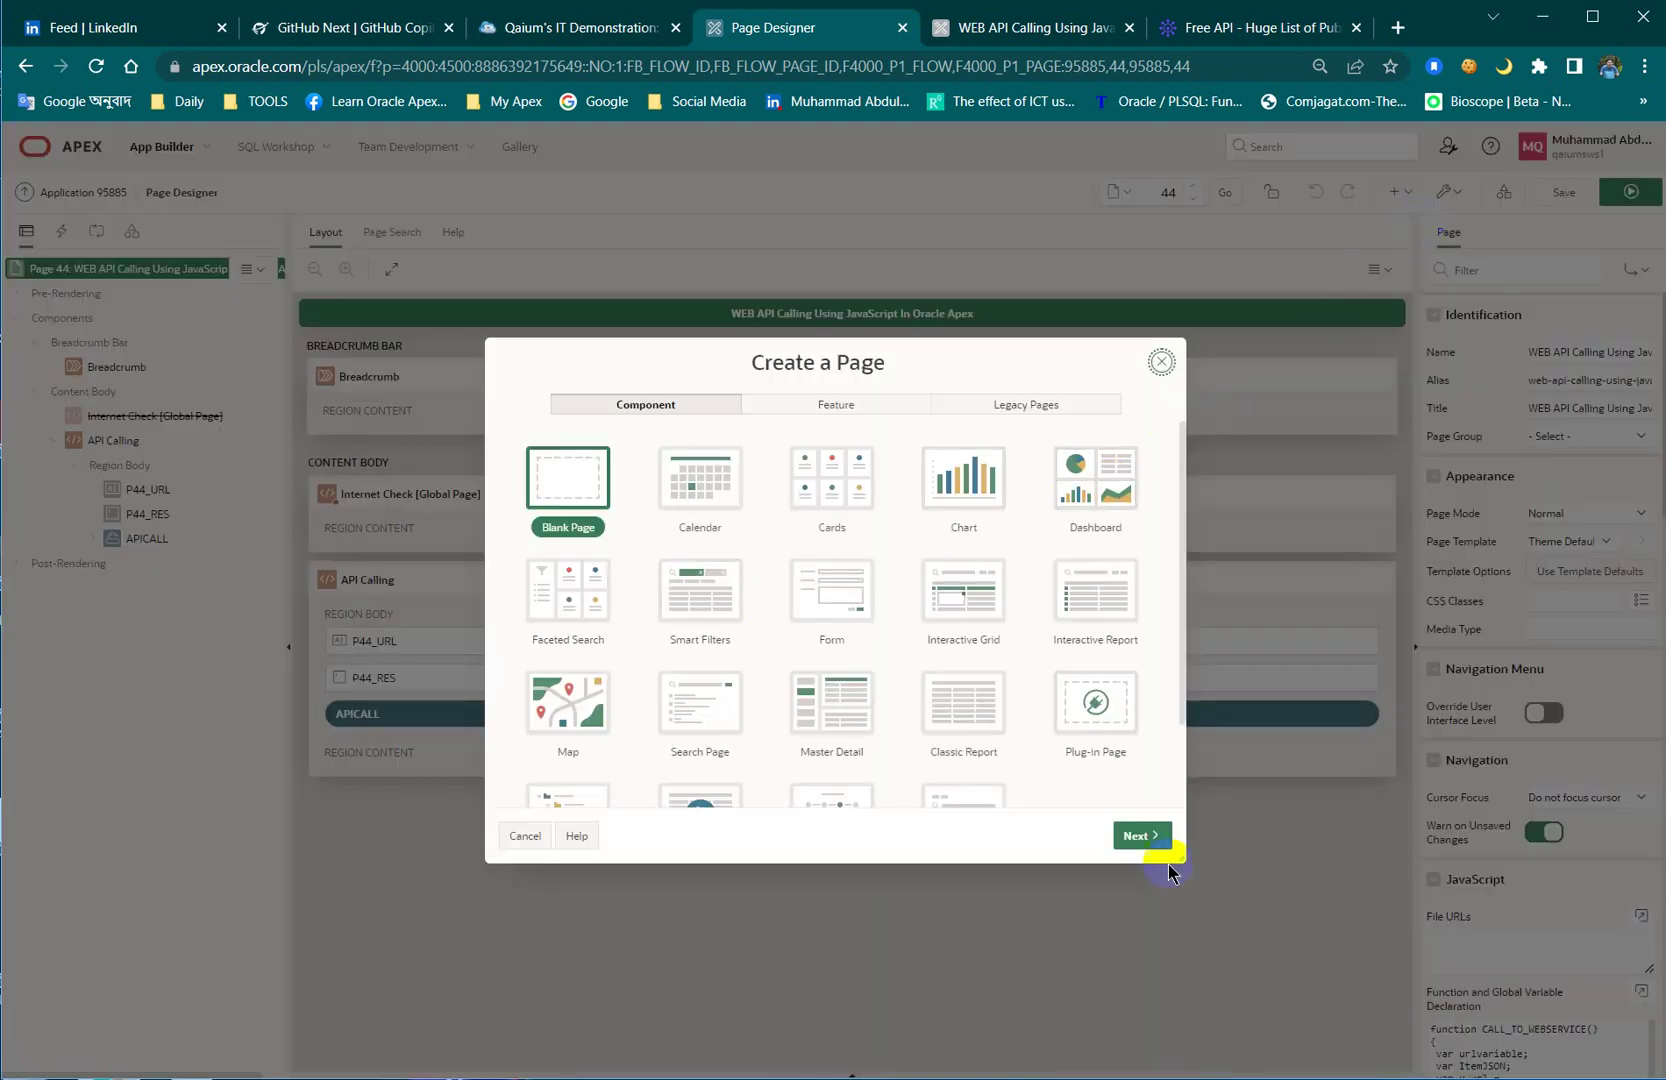
pyautogui.click(1143, 835)
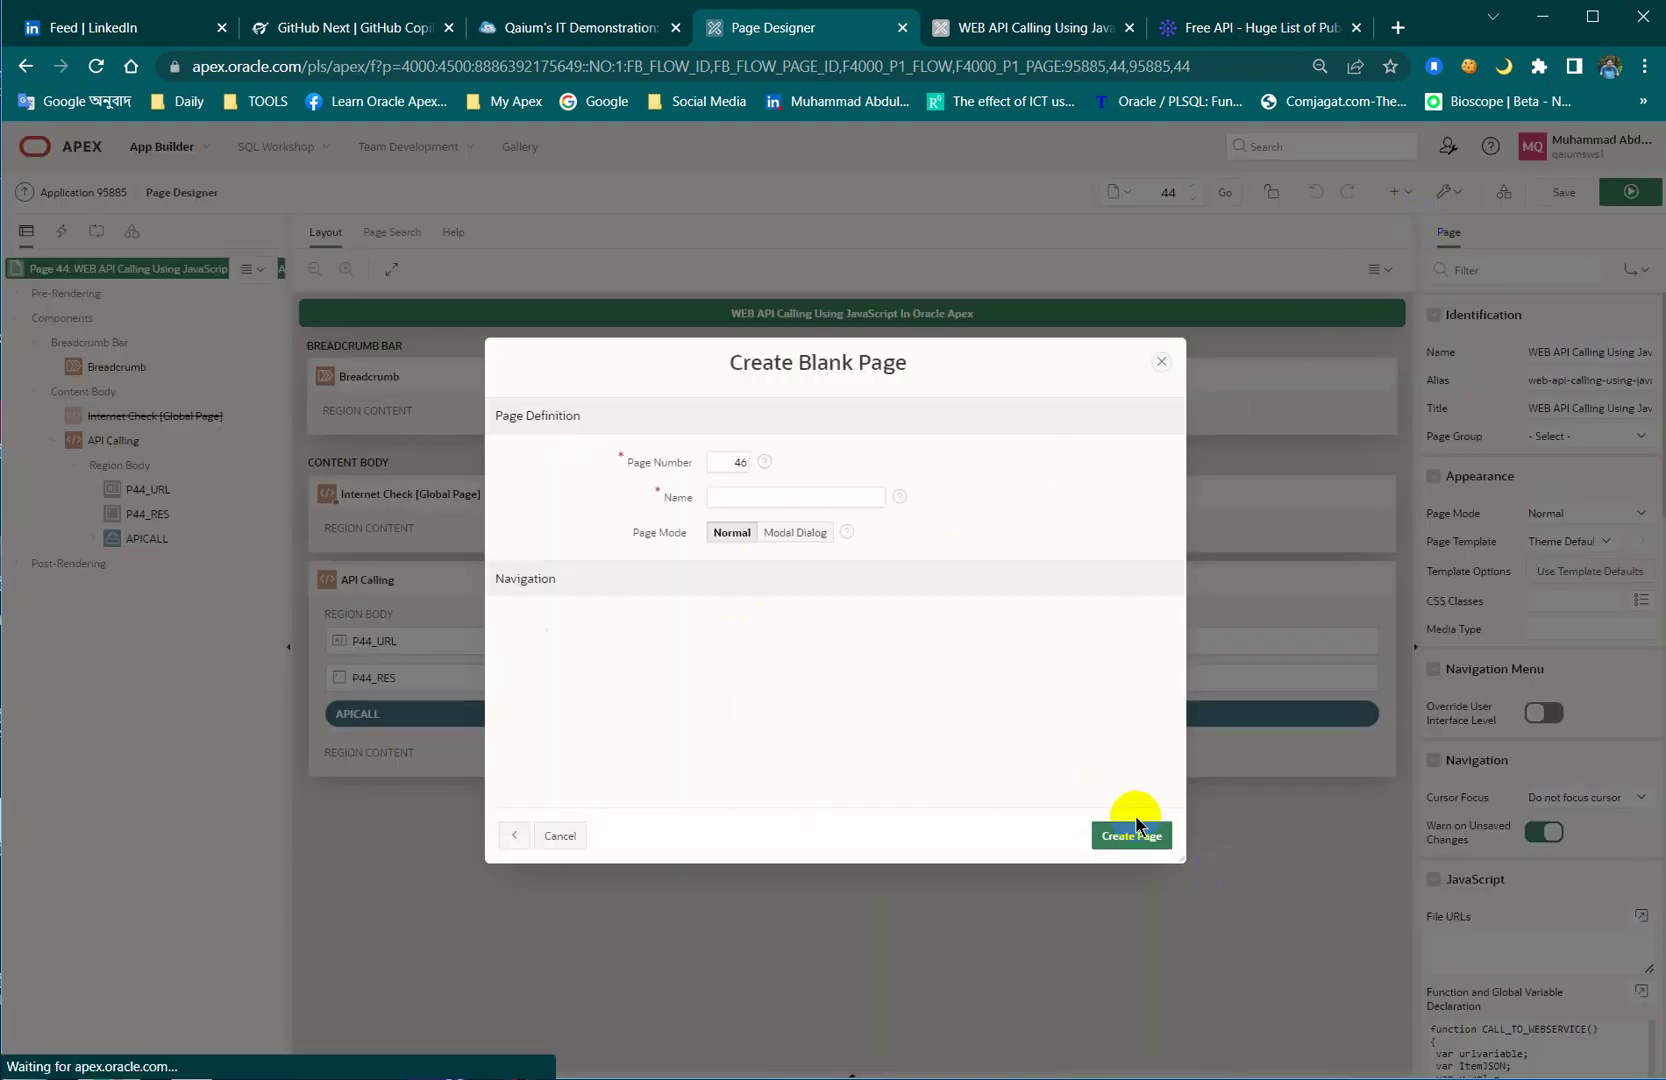
pyautogui.click(774, 499)
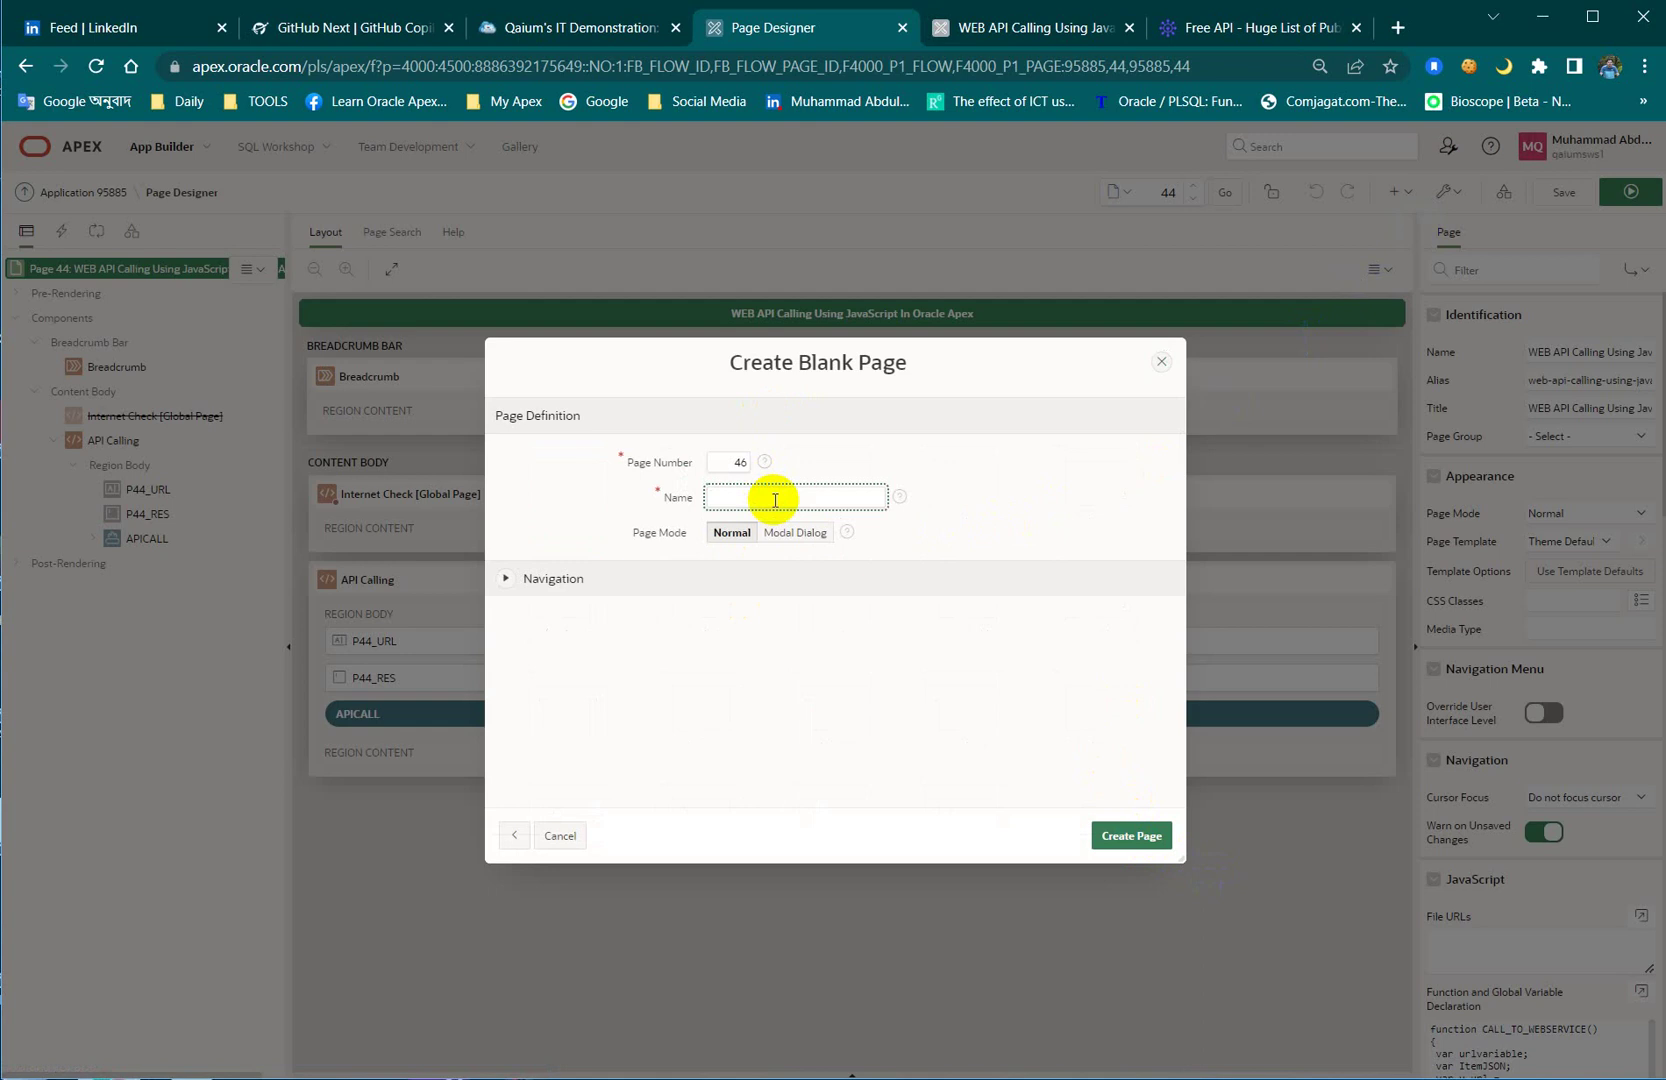
pyautogui.write('A')
pyautogui.write('PI ')
pyautogui.write('CX')
pyautogui.write('al')
pyautogui.write('ing')
pyautogui.click(1131, 835)
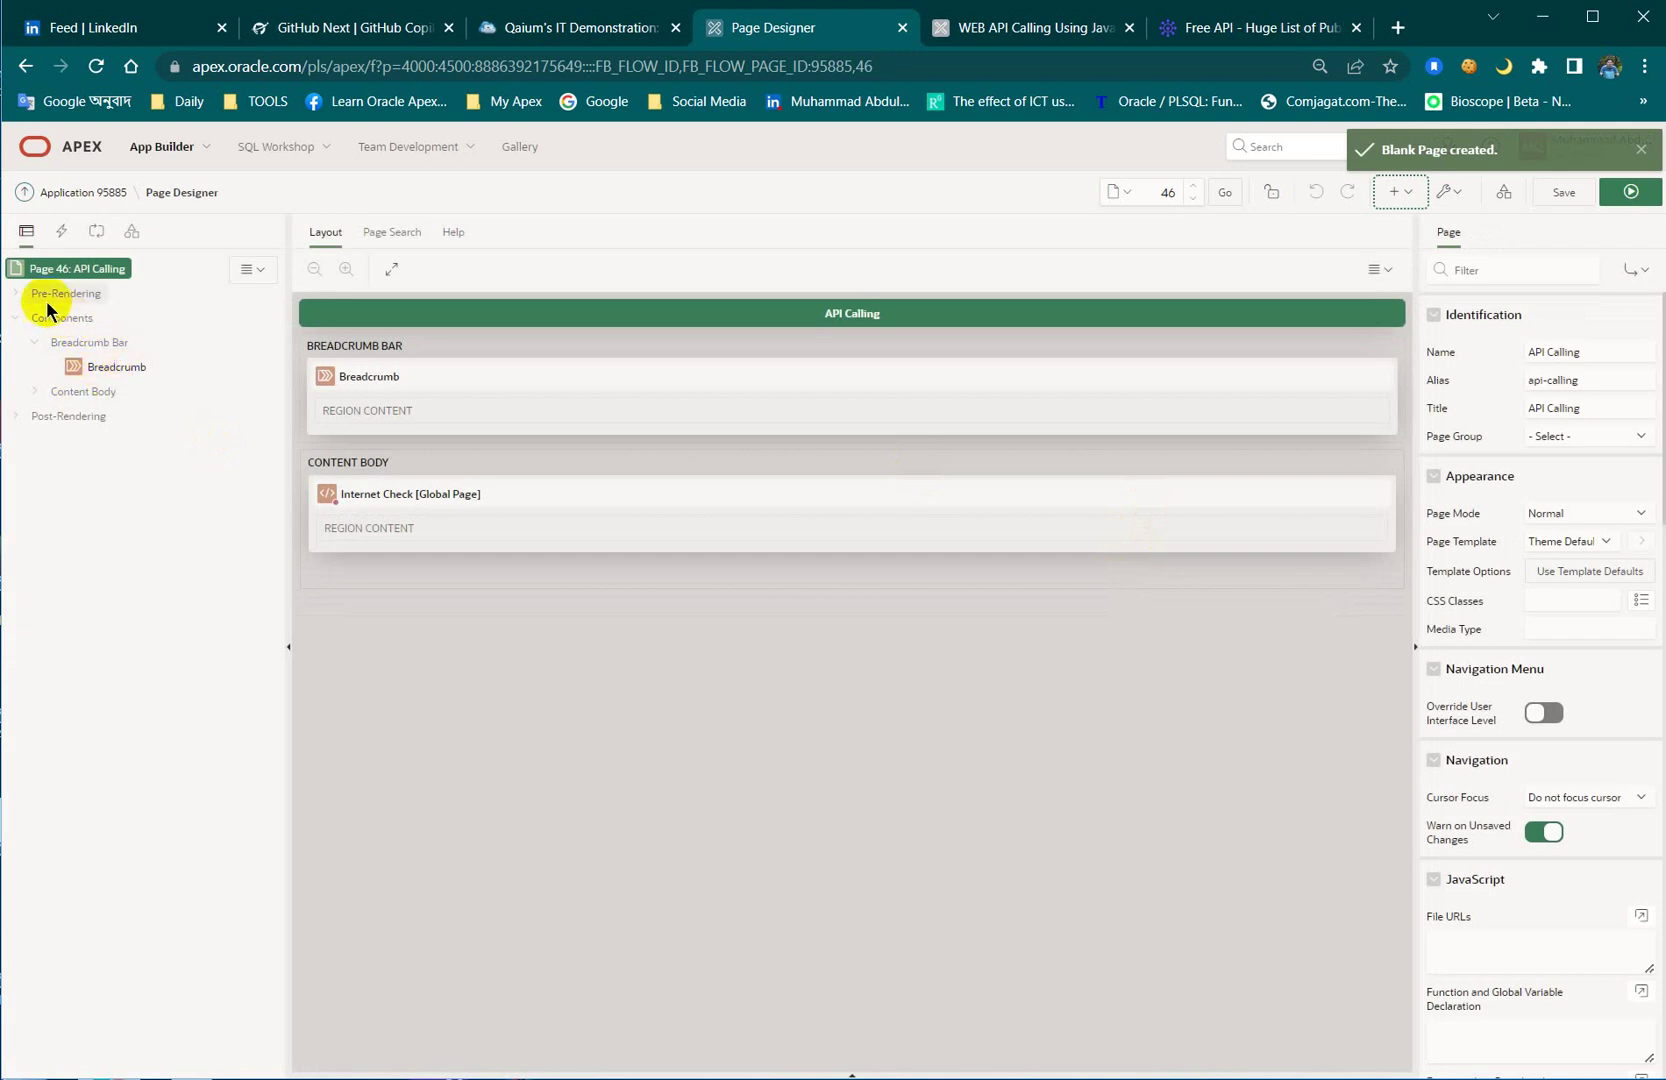
# Step: Add region 'API Calling Using JavaScript' to Content Body with text item P46_NEW inside
pyautogui.rightClick(59, 318)
pyautogui.click(137, 336)
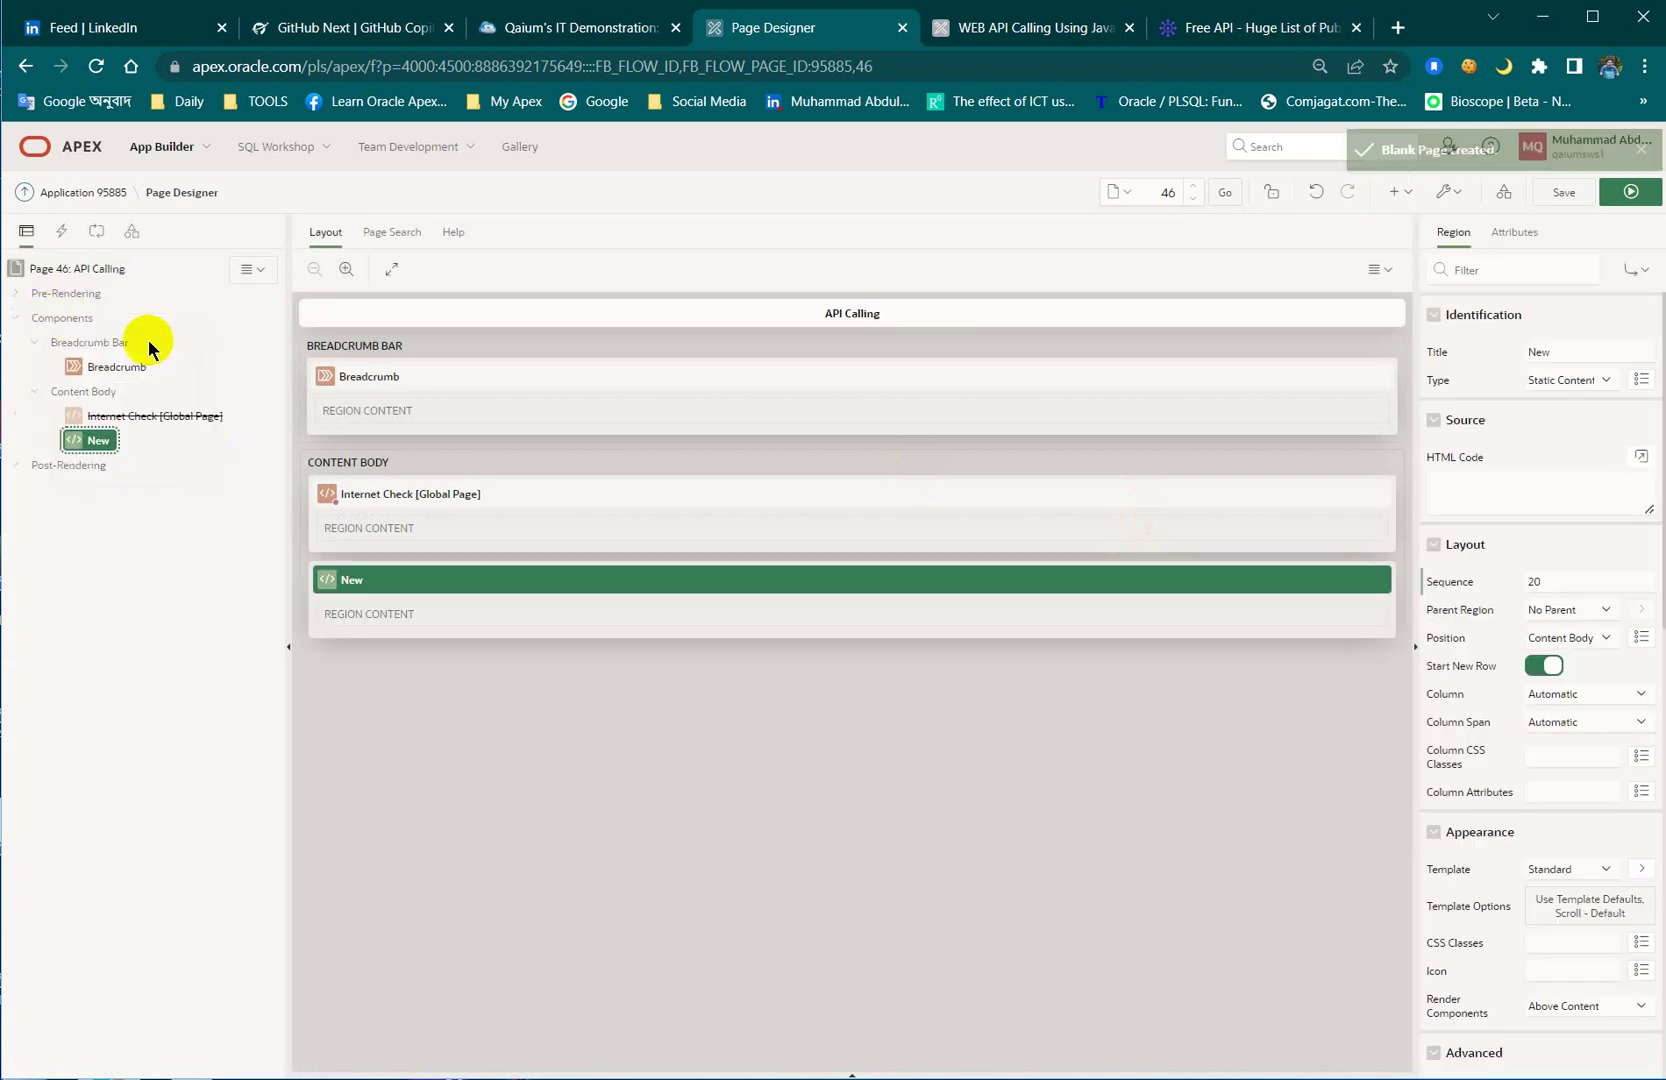
pyautogui.doubleClick(1581, 352)
pyautogui.press('BackSpace')
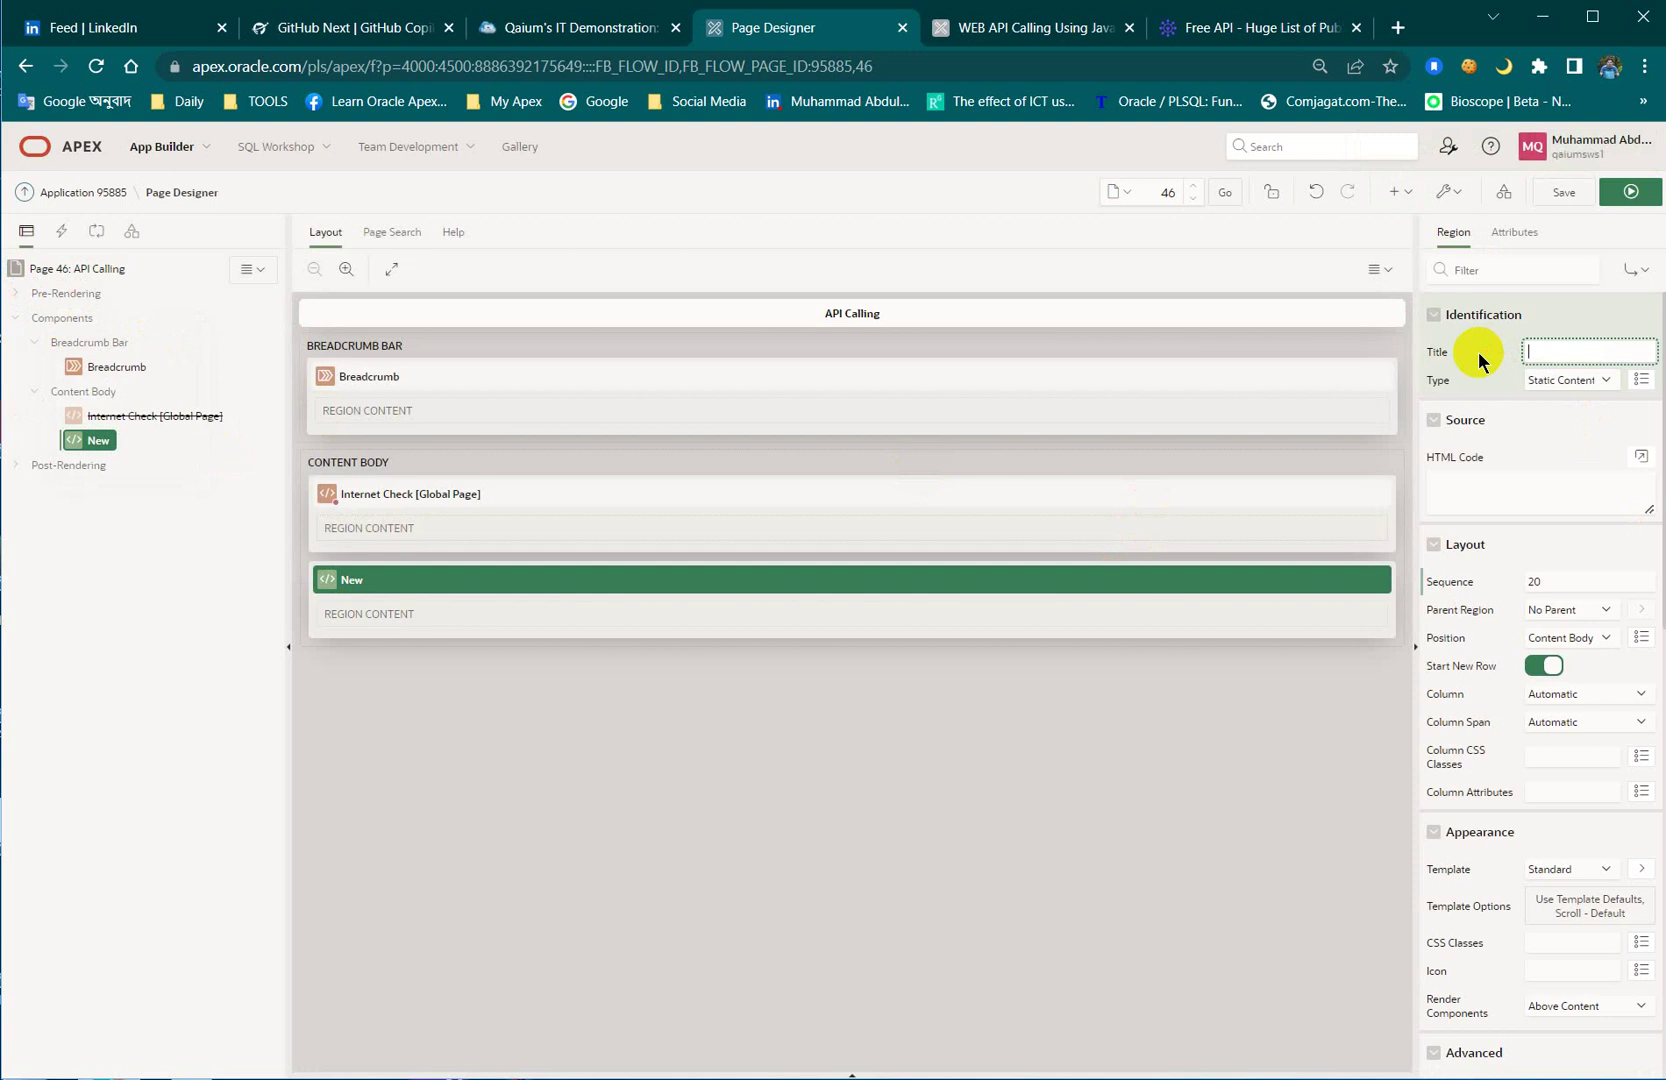
pyautogui.write('Api Cal')
pyautogui.press('BackSpace')
pyautogui.press('BackSpace')
pyautogui.press('BackSpace')
pyautogui.write('API Calling Using JavaScript')
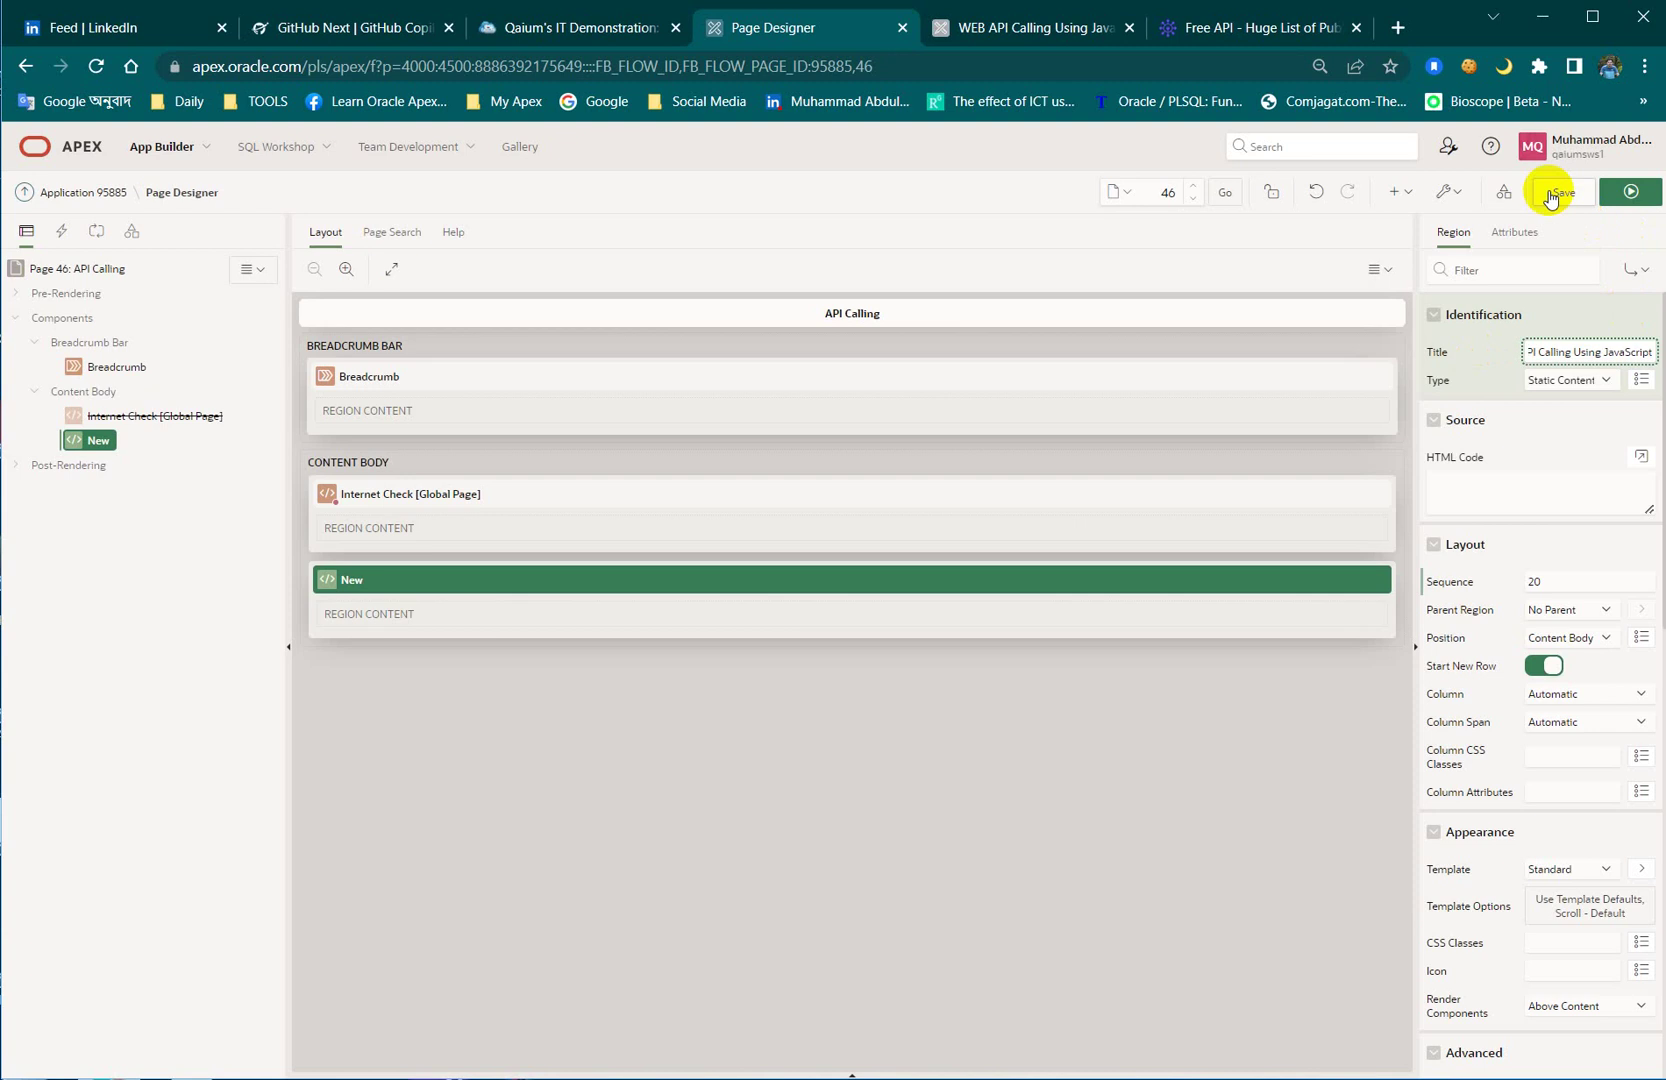
pyautogui.click(98, 440)
pyautogui.rightClick(93, 443)
pyautogui.click(171, 525)
# Step: Add a second item and rename the two items to P46_URL and P46_RESPONSE
pyautogui.rightClick(154, 488)
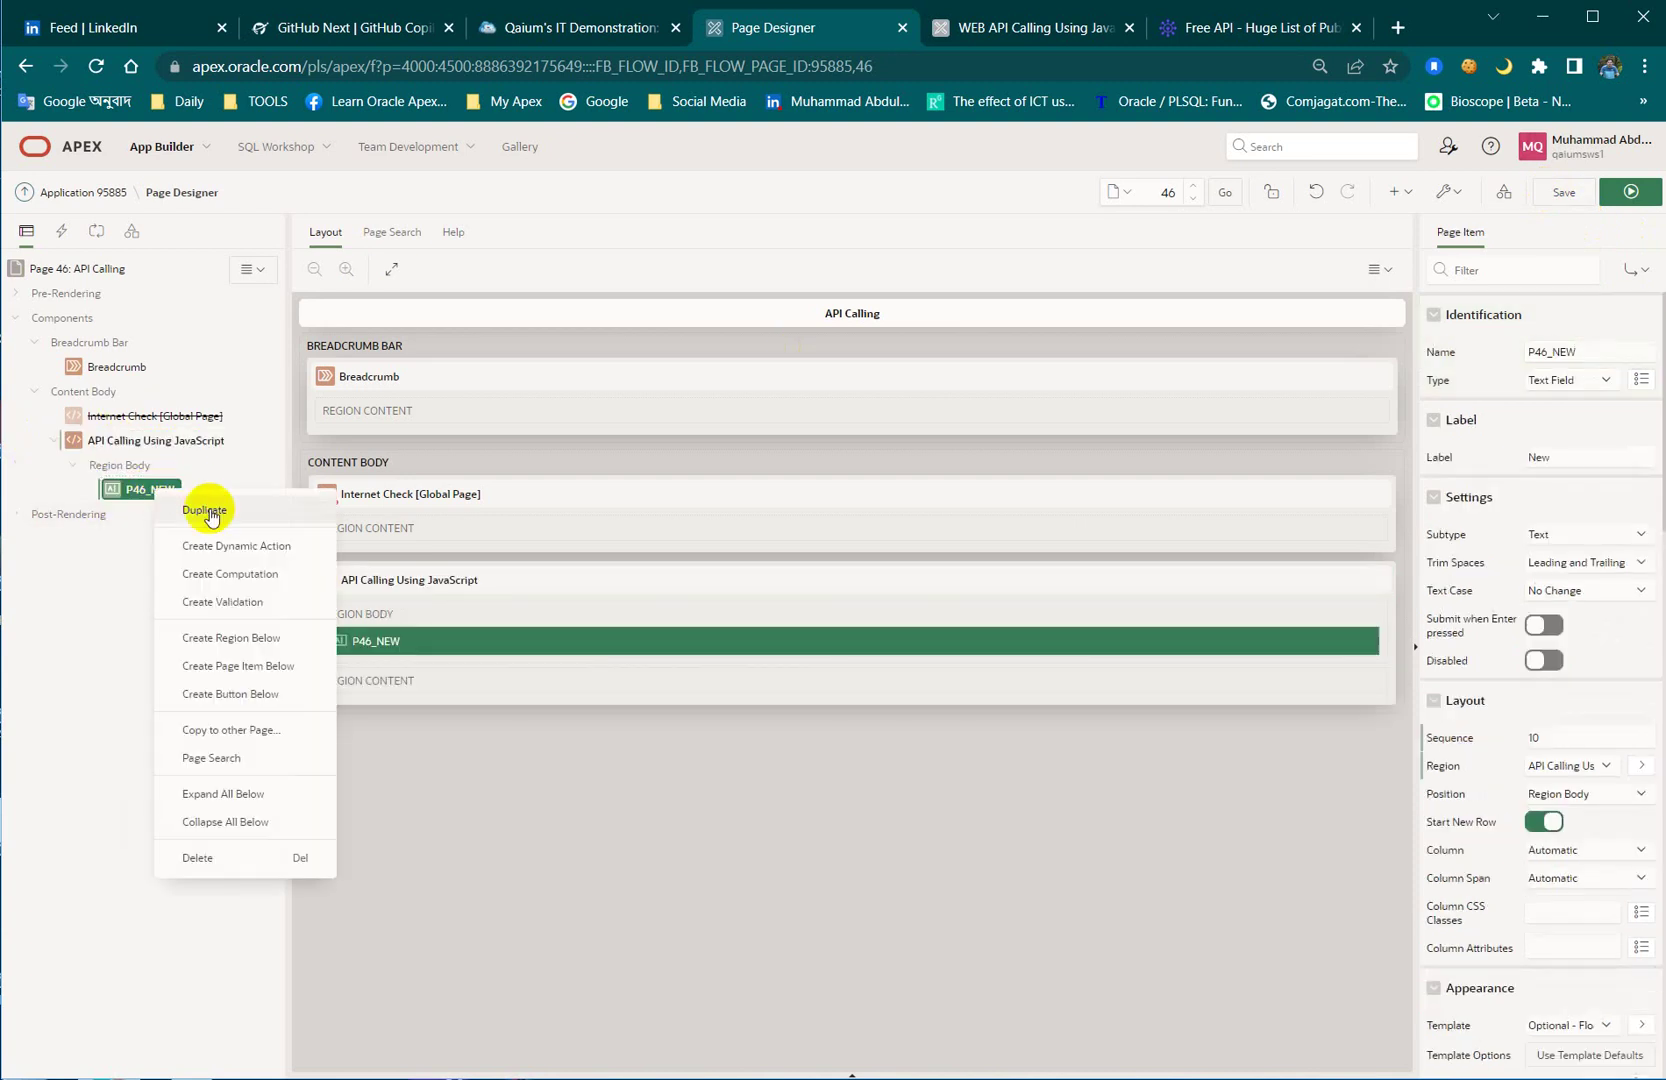
pyautogui.click(238, 665)
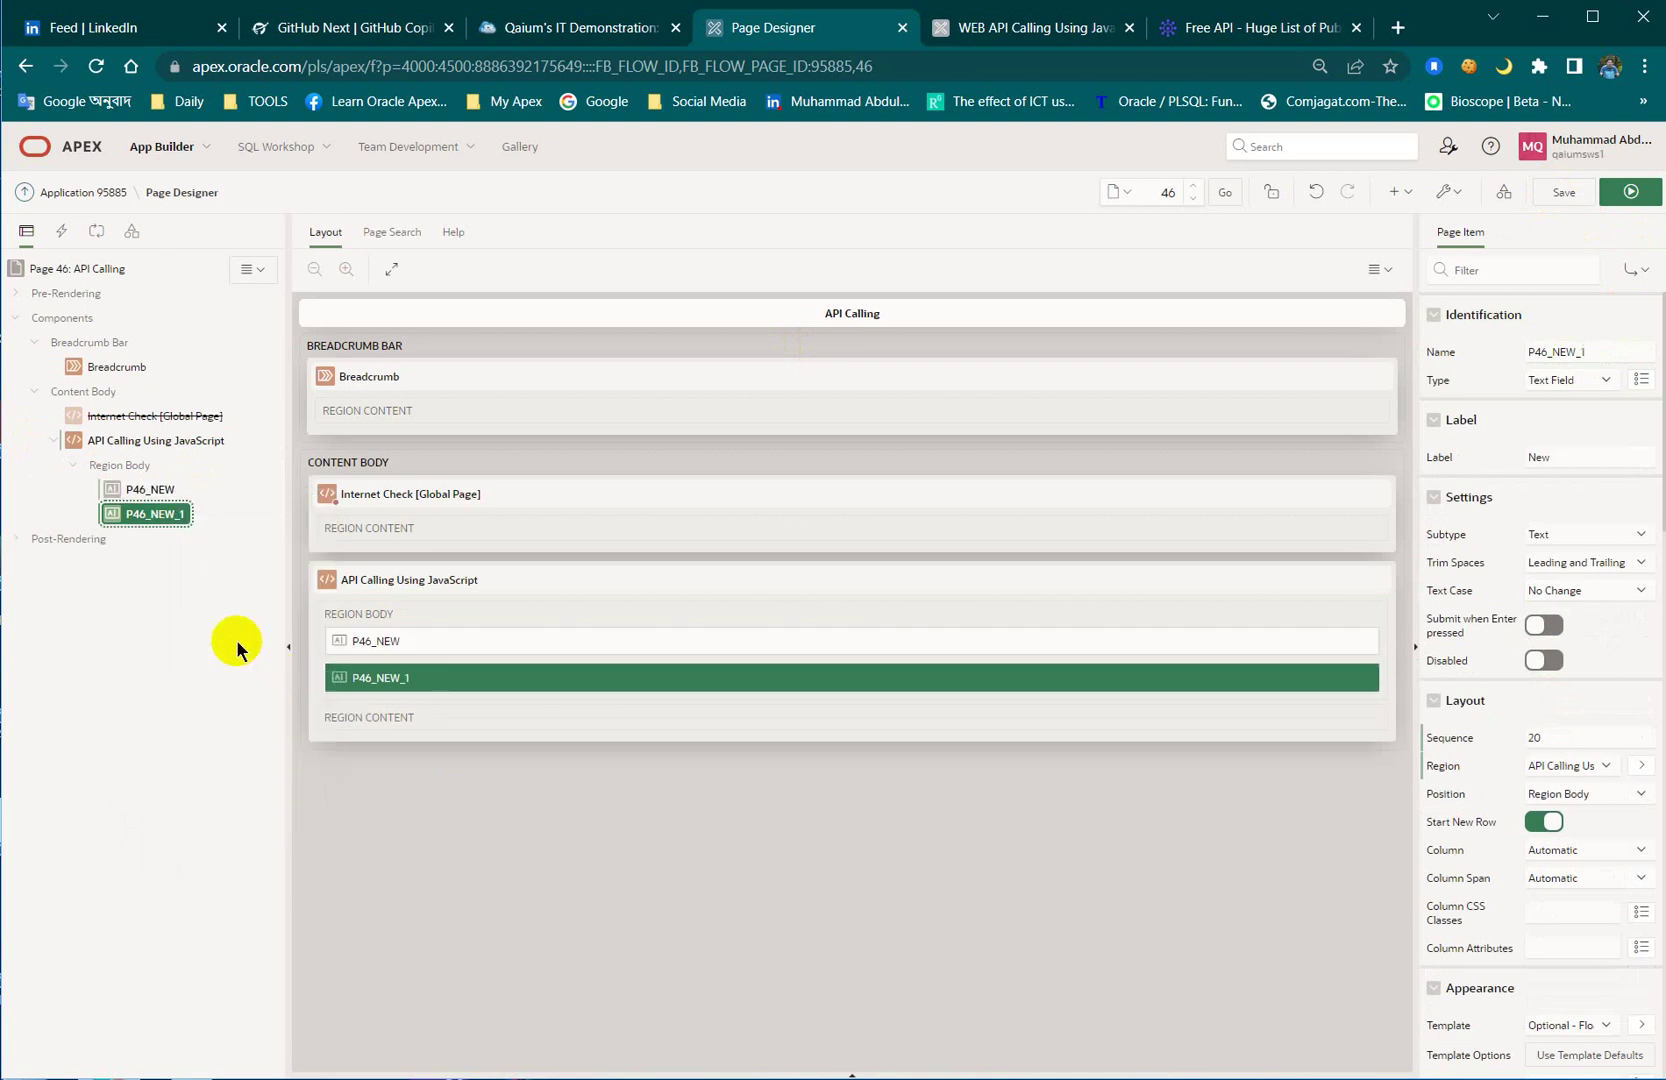
pyautogui.click(150, 490)
pyautogui.click(1597, 351)
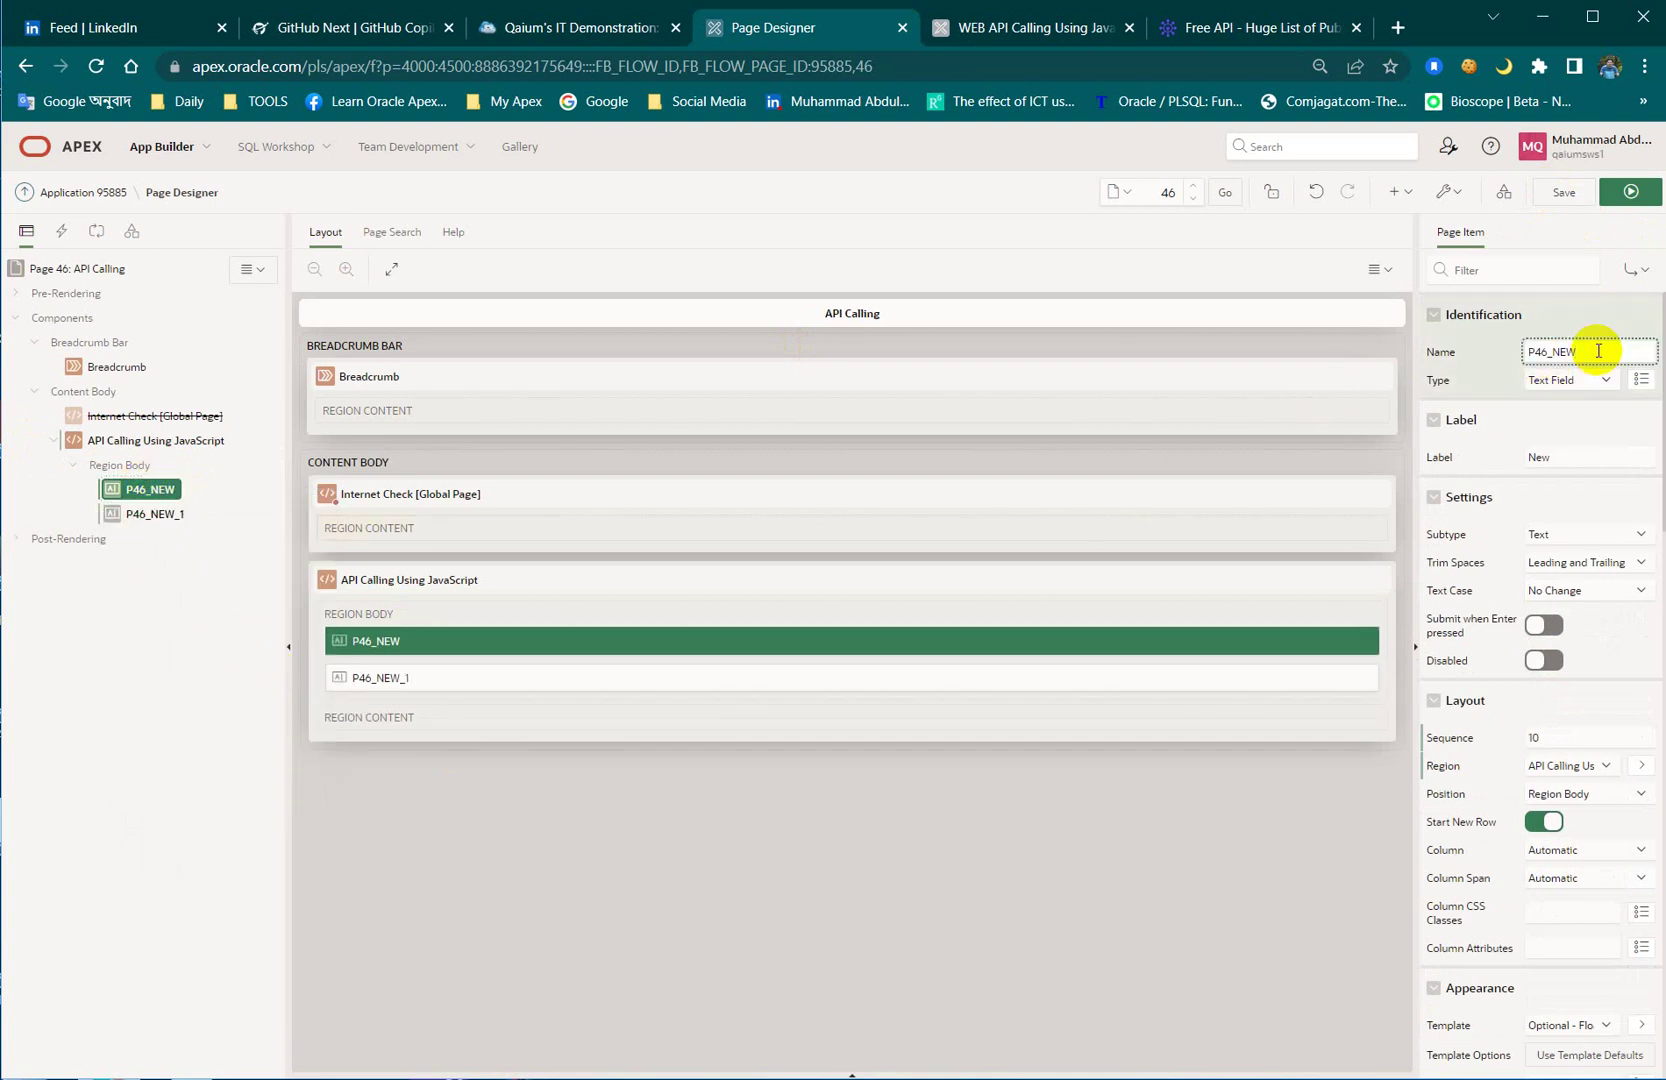
pyautogui.press('BackSpace')
pyautogui.press('BackSpace')
pyautogui.press('BackSpace')
pyautogui.write('URL')
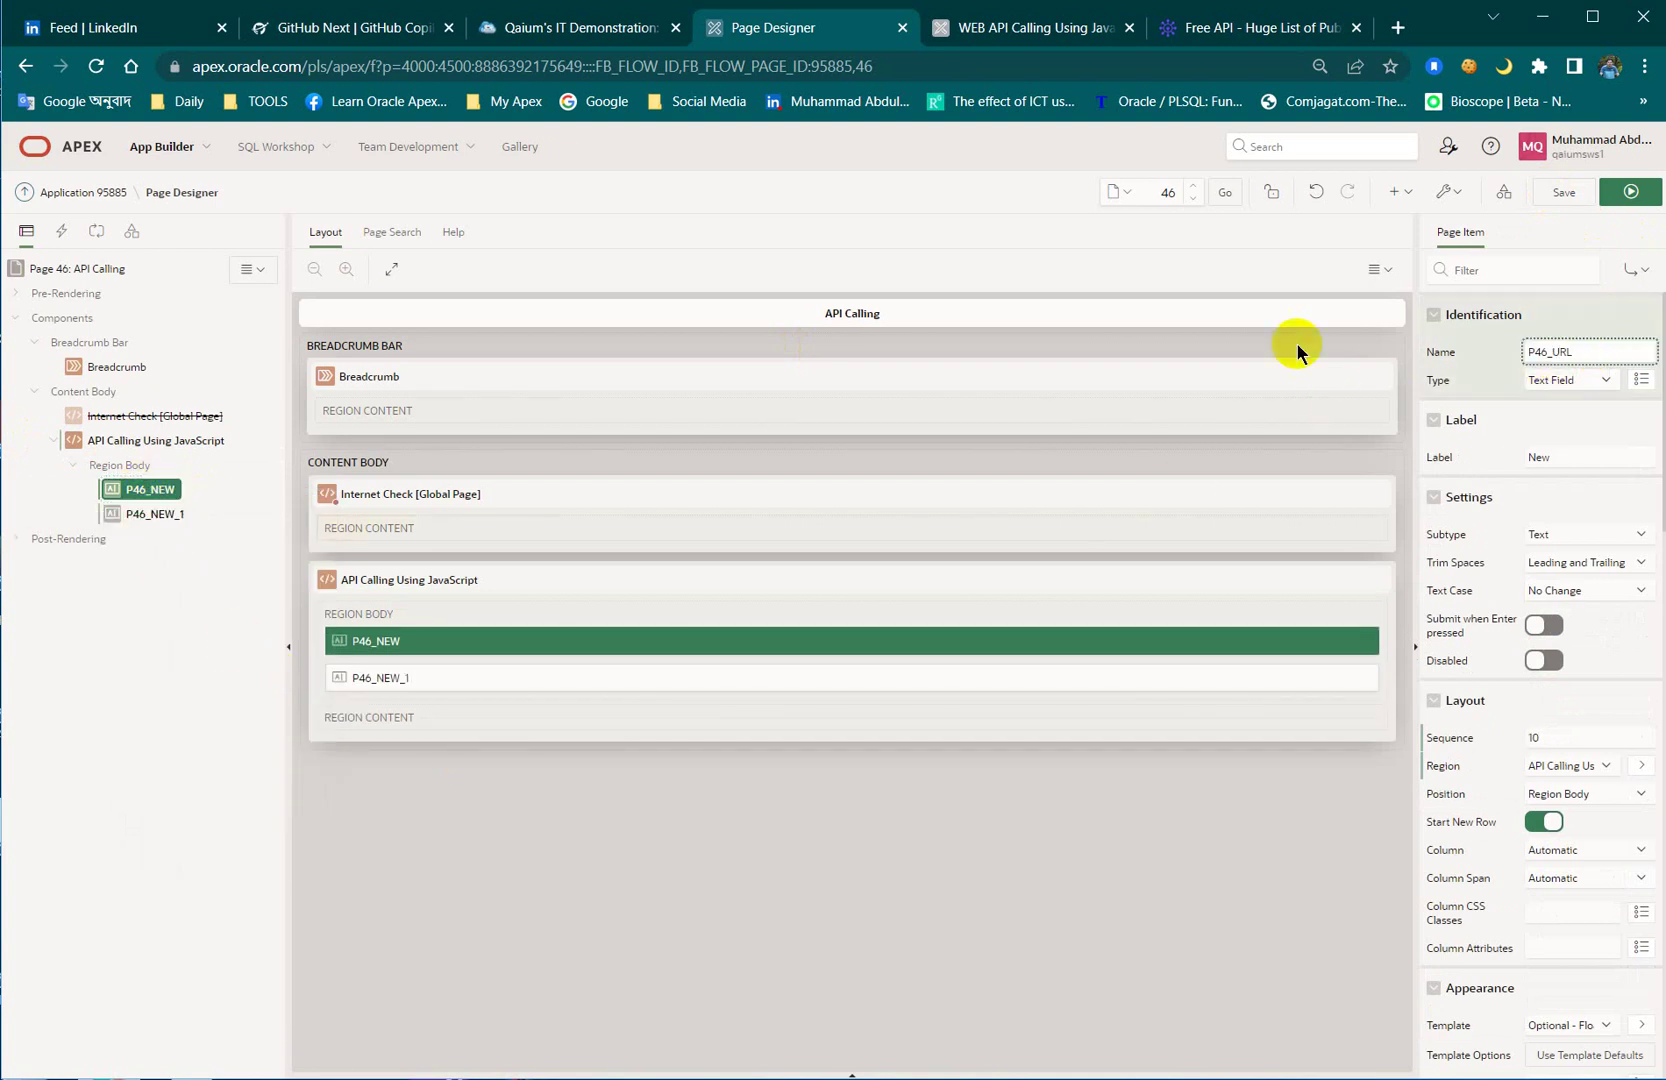
pyautogui.click(155, 514)
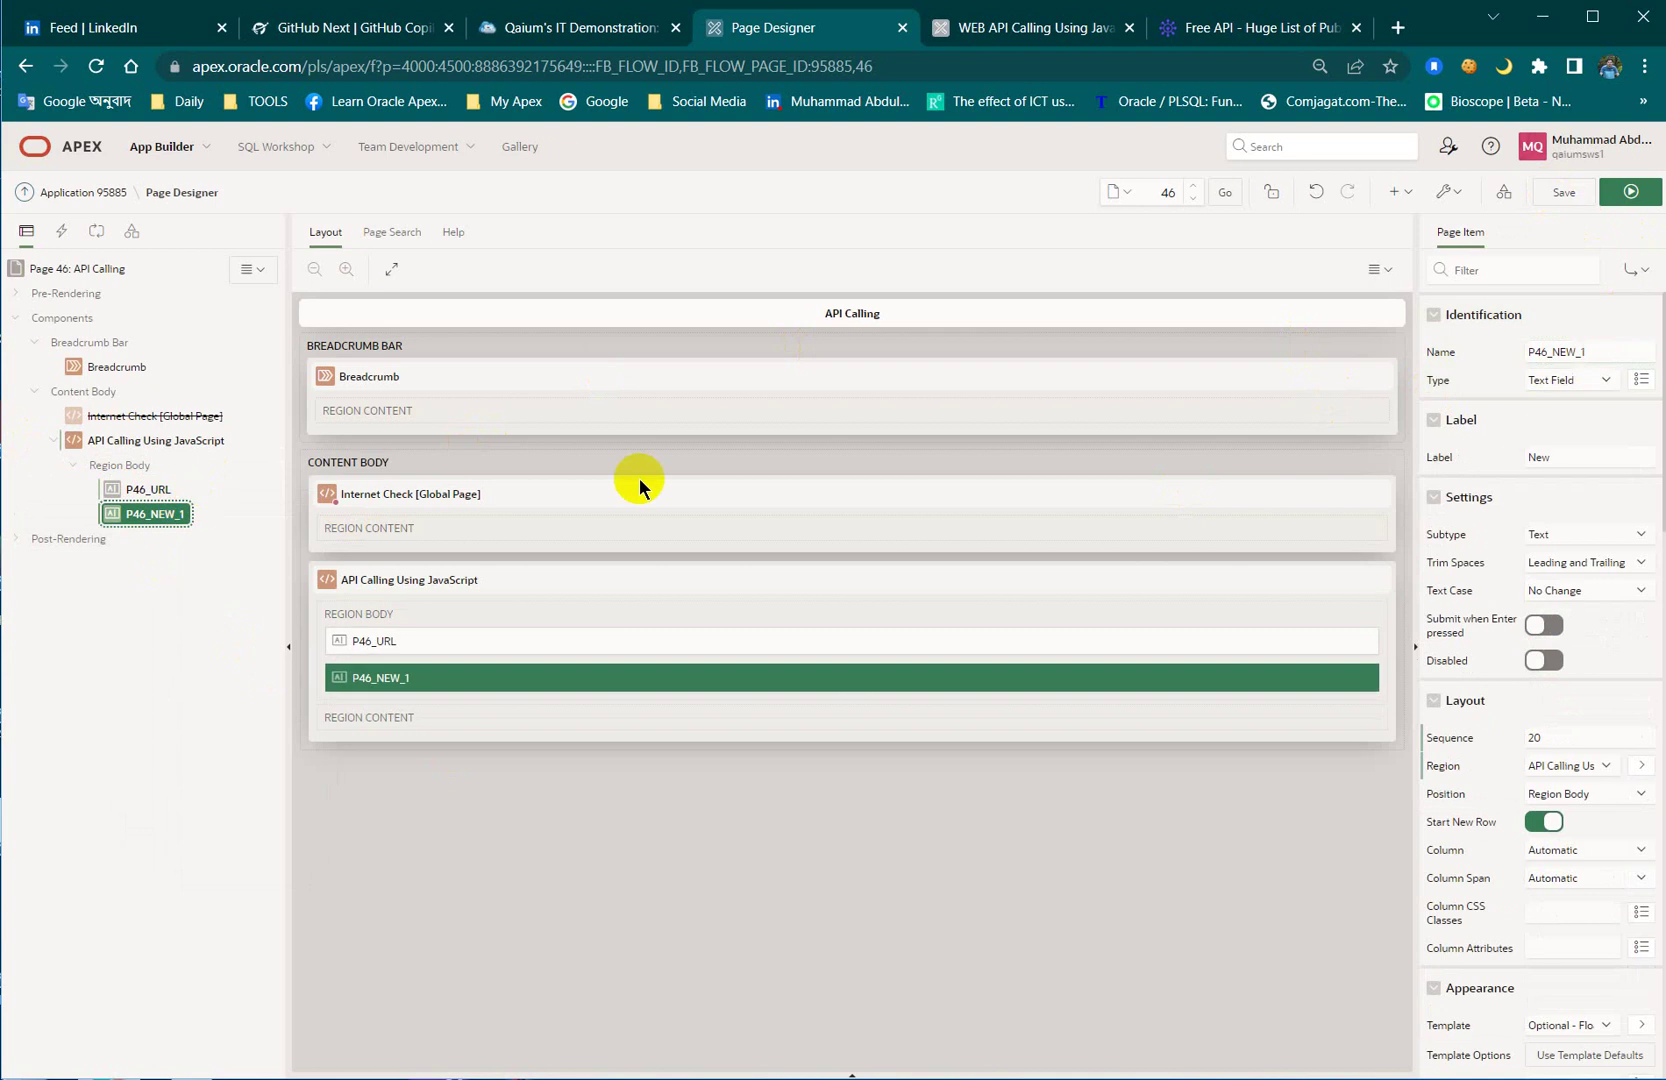
pyautogui.click(1605, 352)
pyautogui.press('BackSpace')
pyautogui.press('BackSpace')
pyautogui.press('BackSpace')
pyautogui.write('RESPONSE')
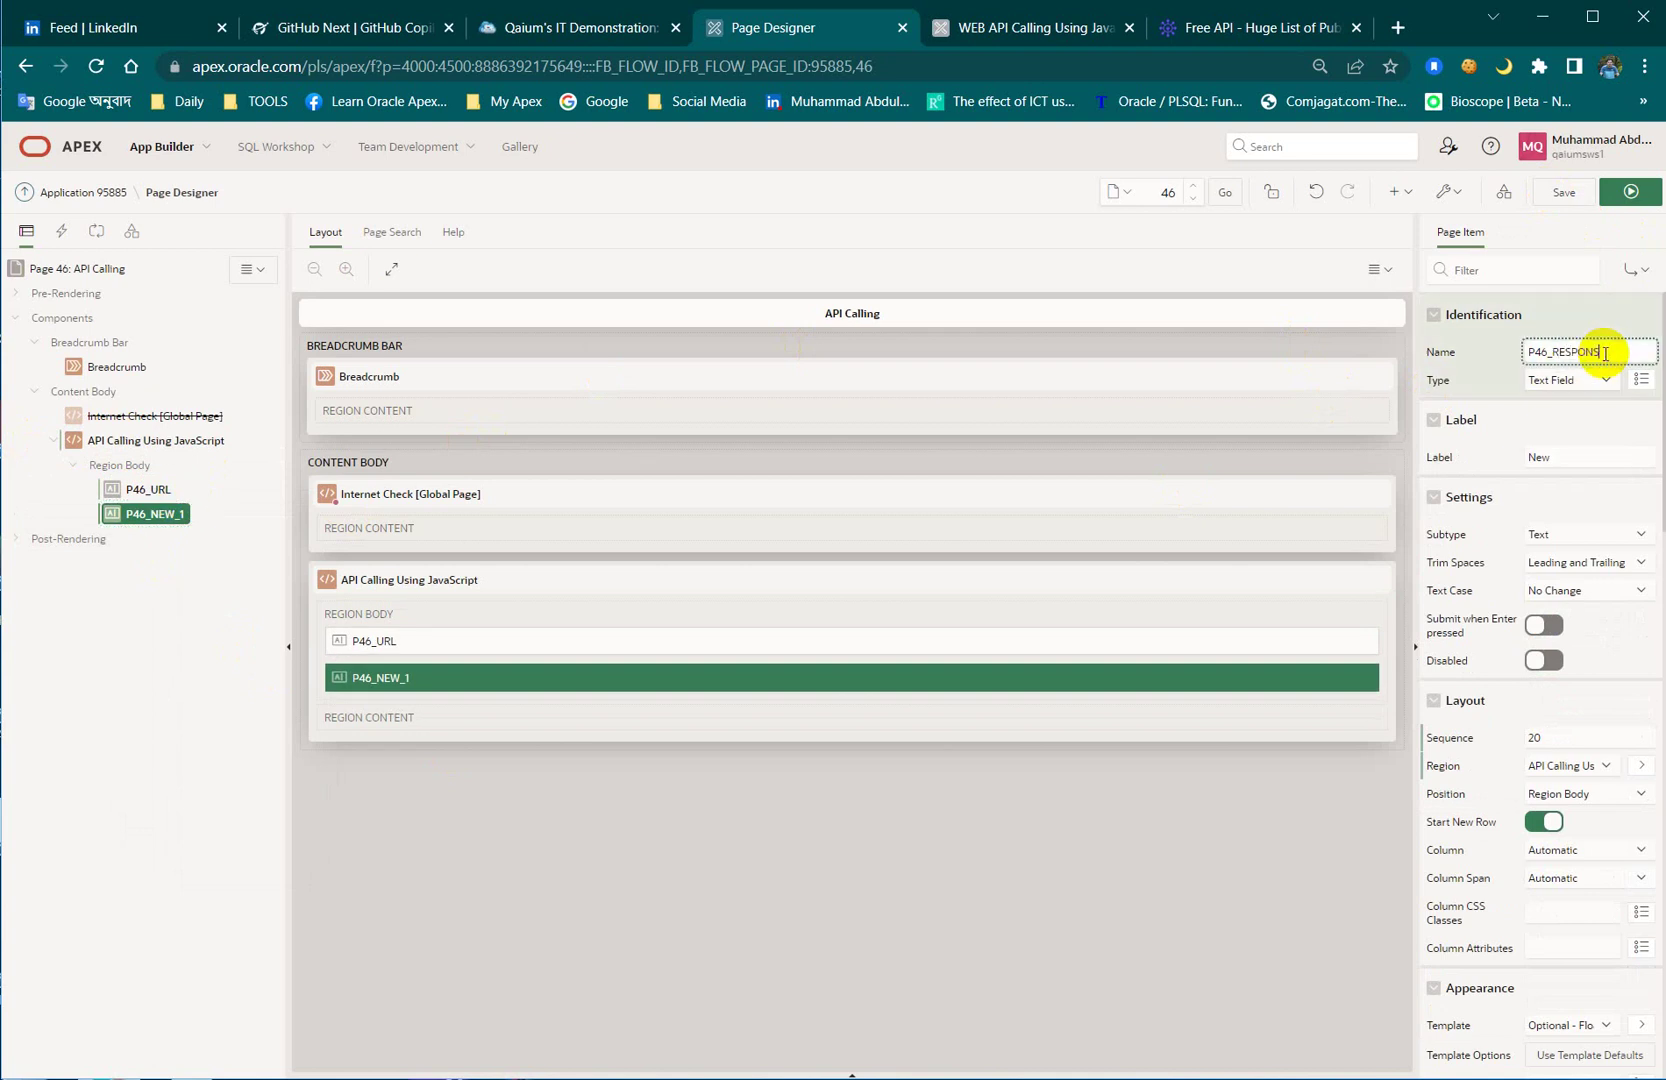
# Step: Set P46_RESPONSE's type to Textarea
pyautogui.click(1573, 381)
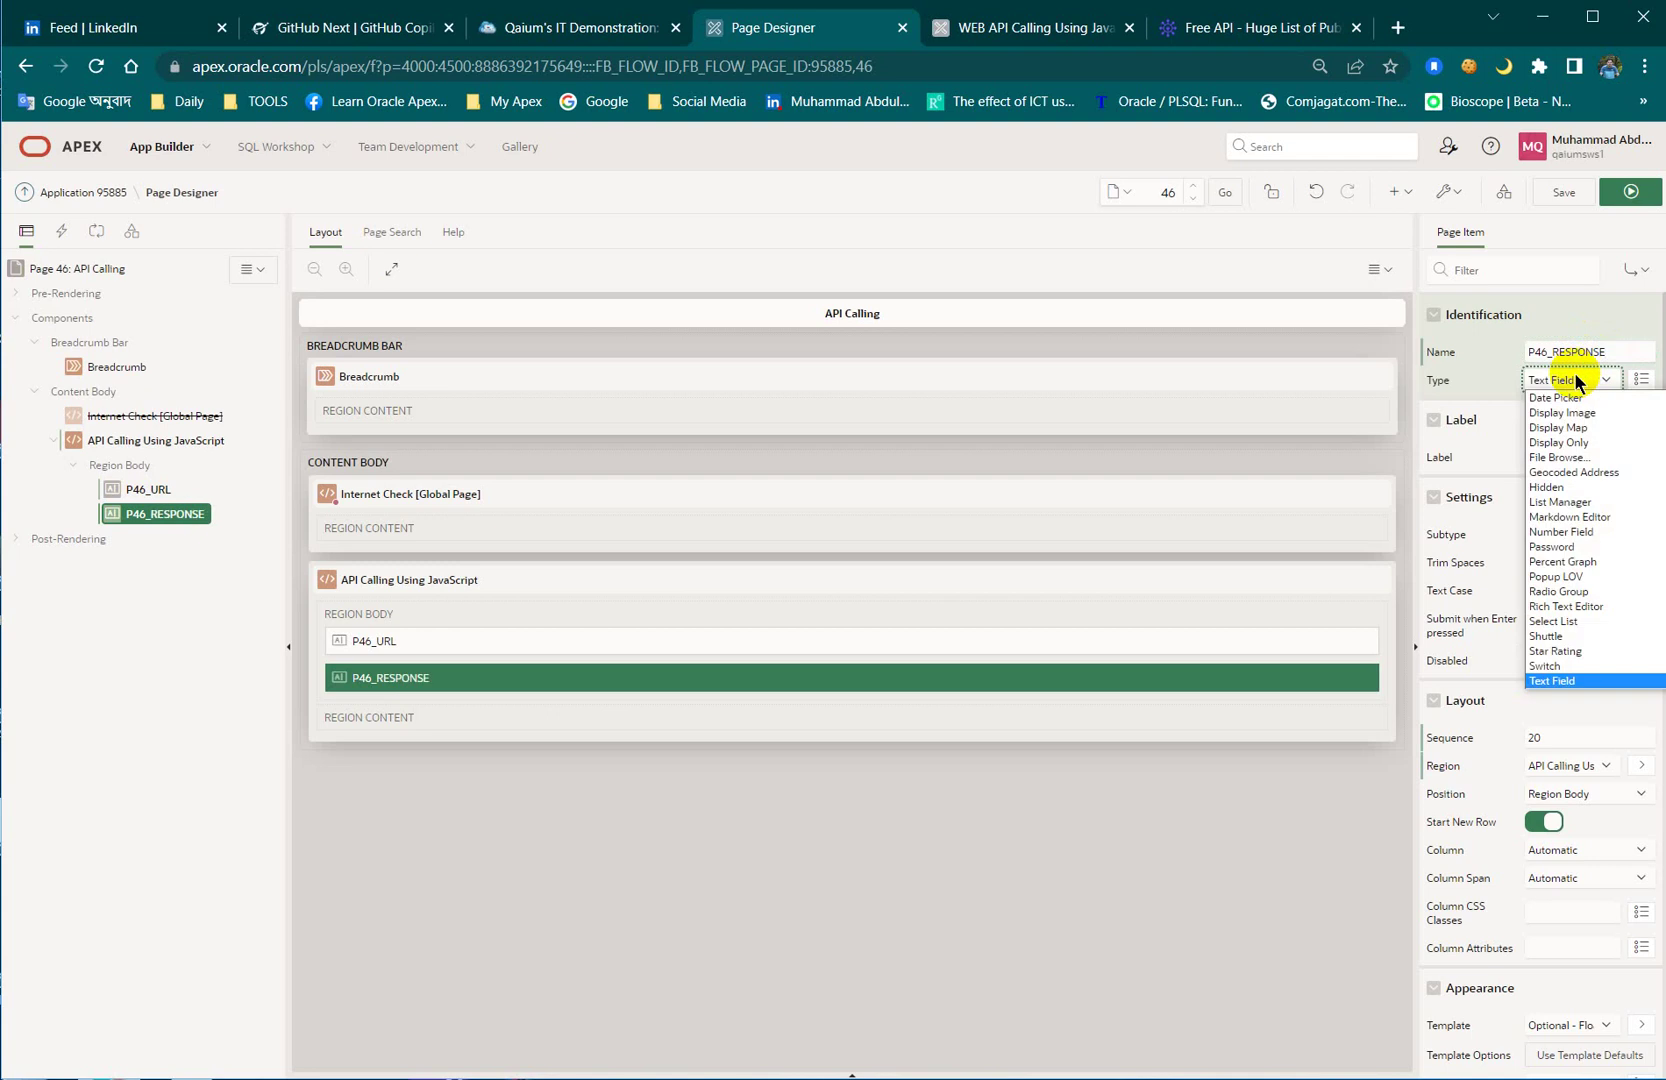
pyautogui.click(1567, 664)
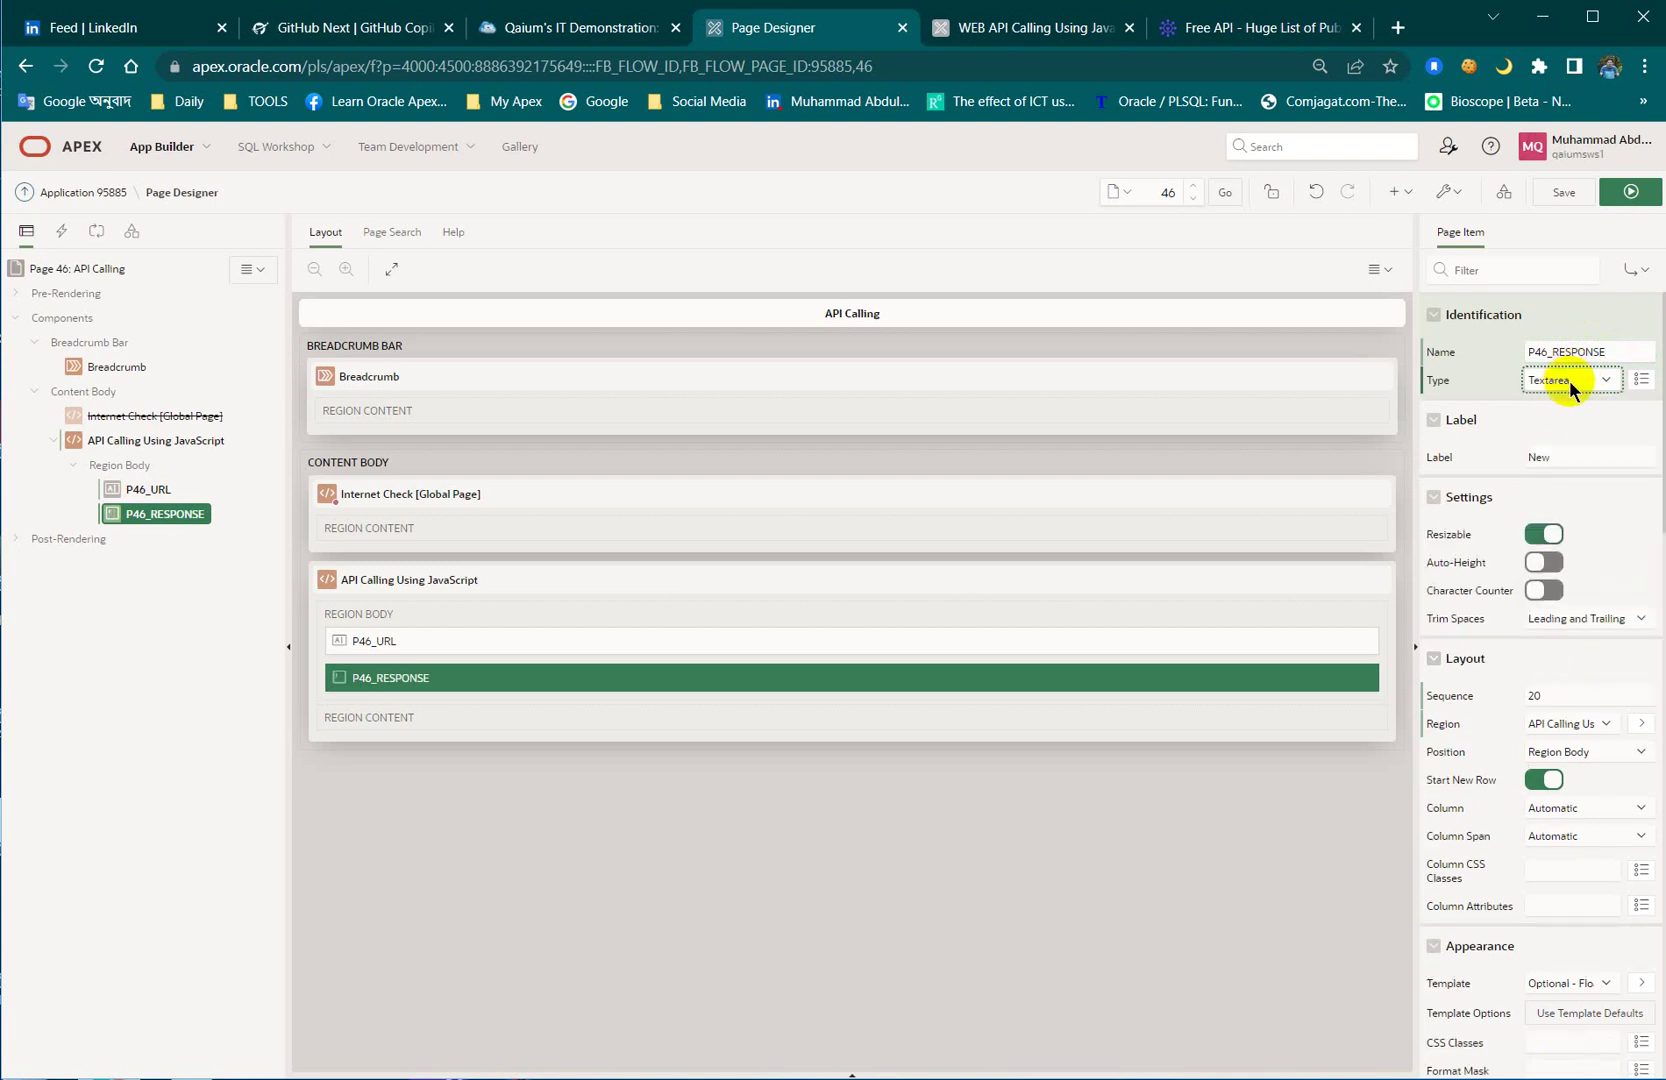
pyautogui.rightClick(157, 514)
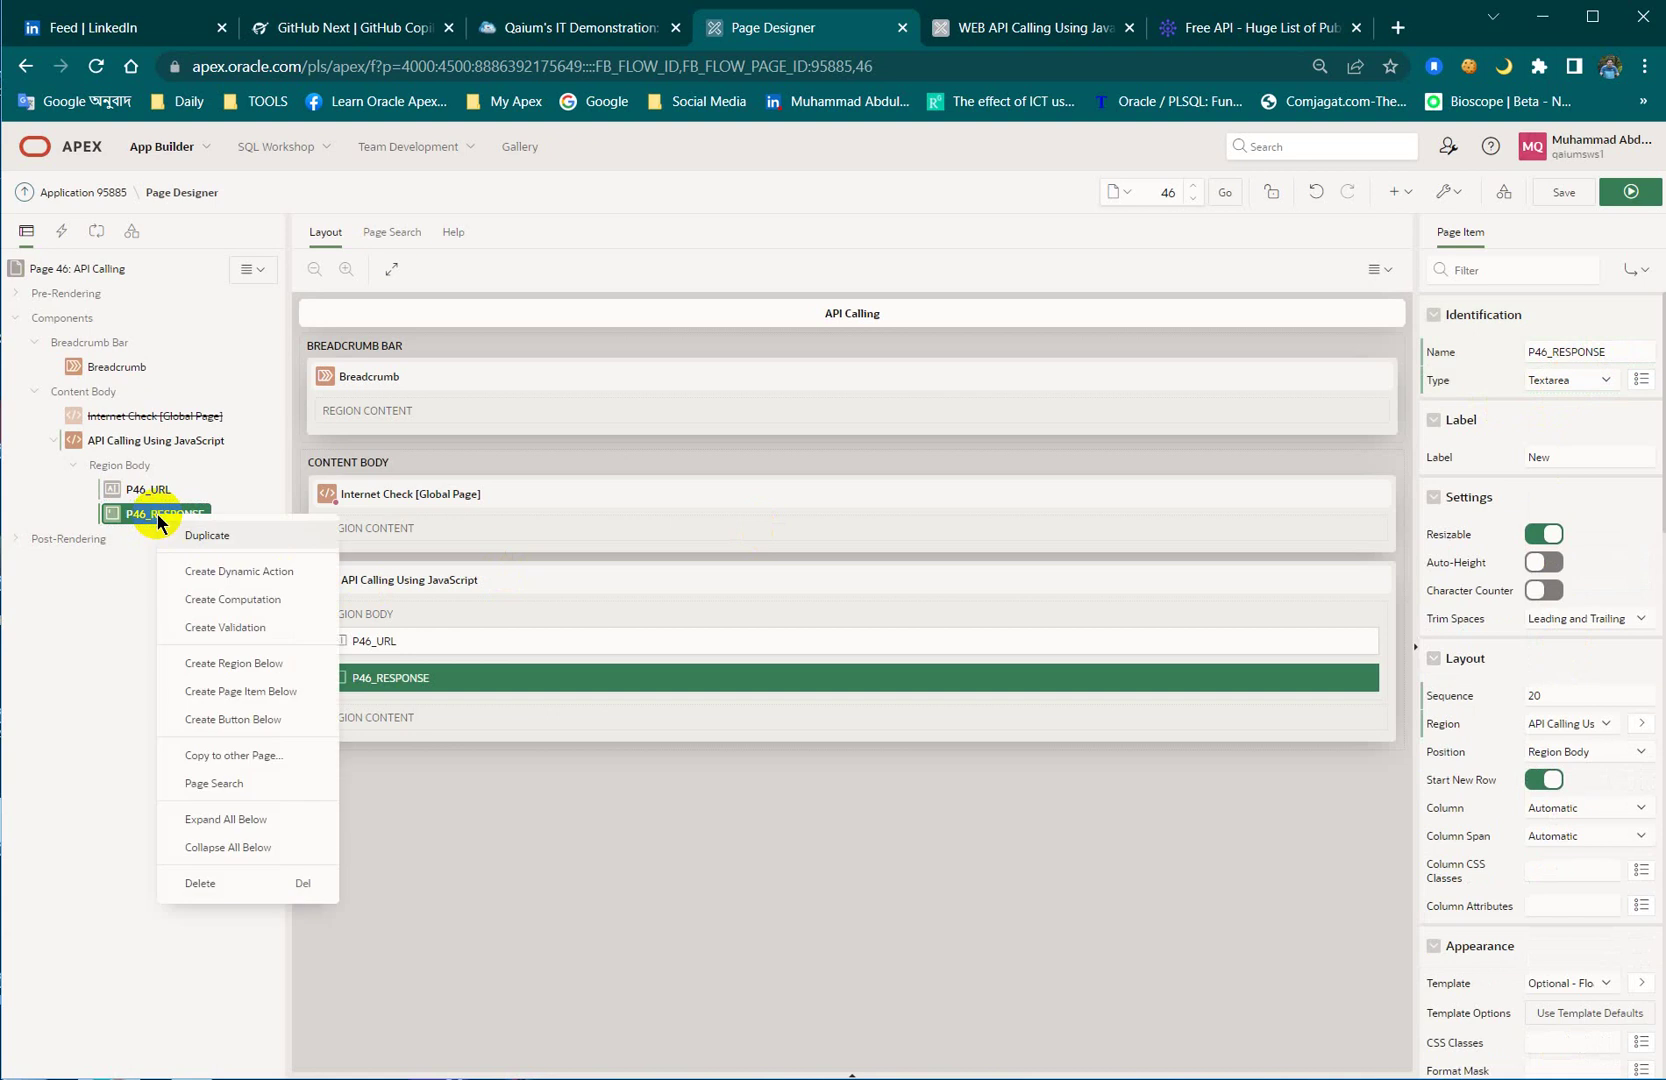
# Step: Create button CALLAPI below P46_RESPONSE, labelled 'Call API' with Hot on, and save
pyautogui.click(234, 719)
pyautogui.click(1588, 351)
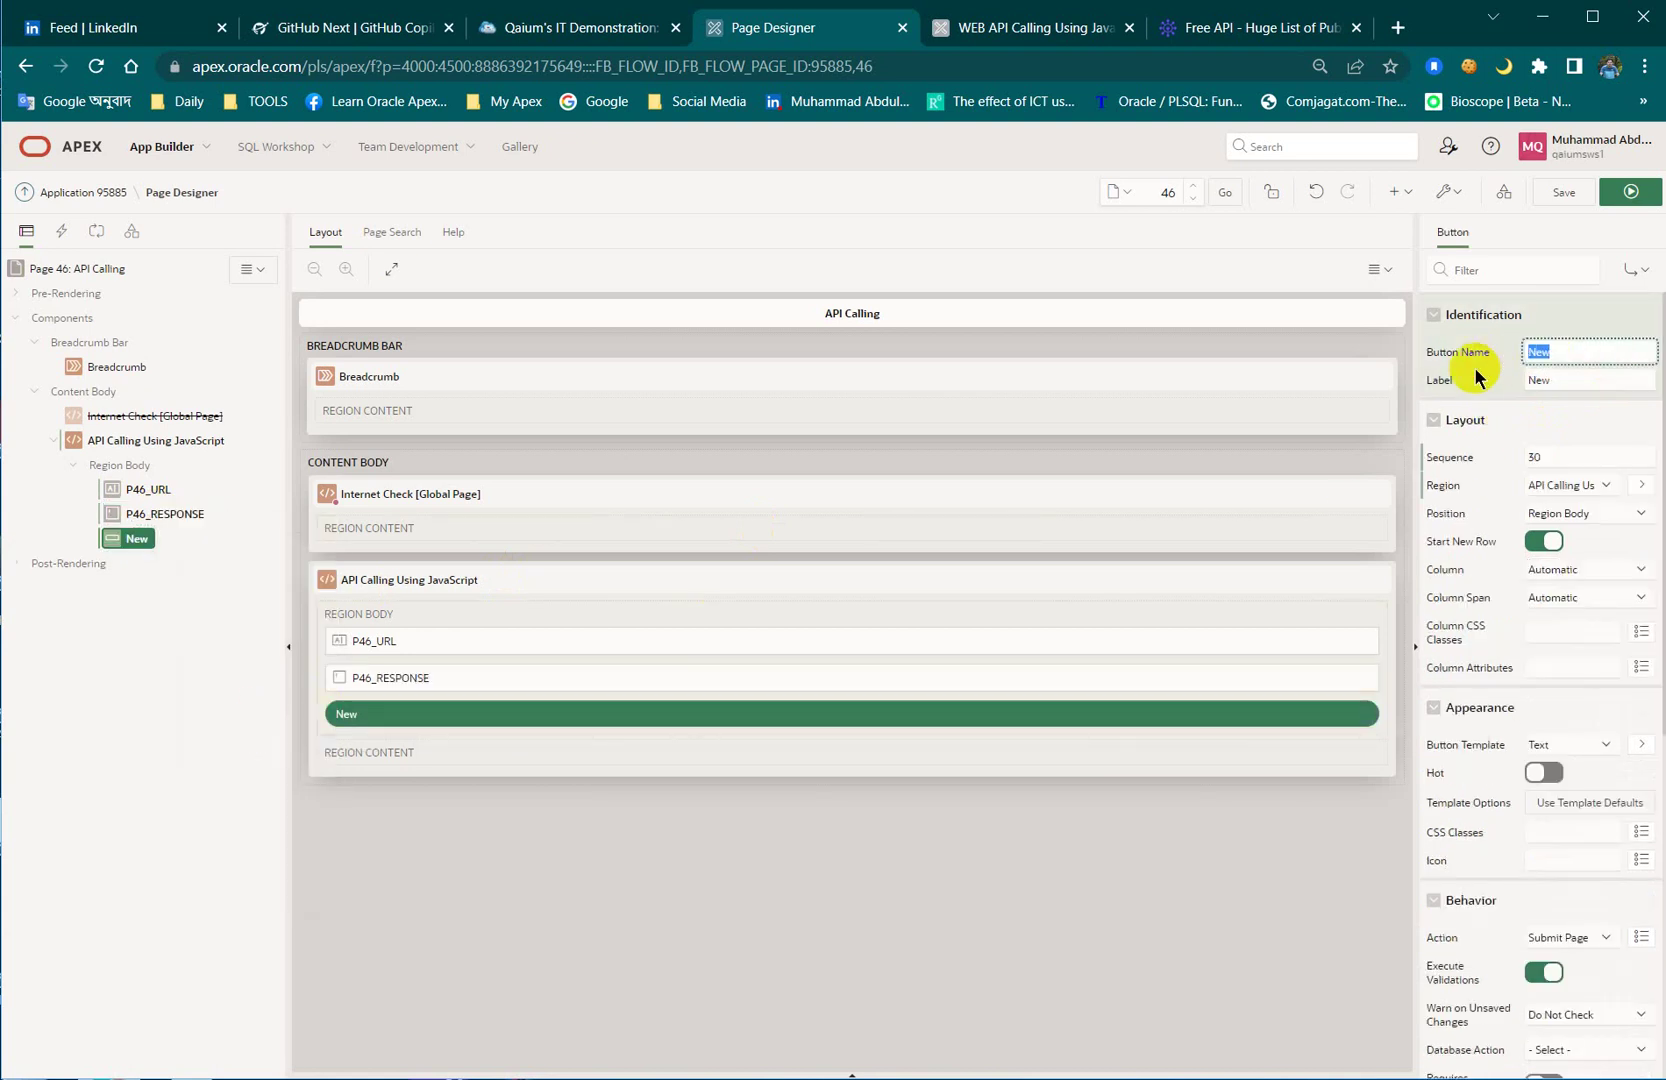
pyautogui.write('CALL API')
pyautogui.press('Left')
pyautogui.press('Left')
pyautogui.press('Left')
pyautogui.press('BackSpace')
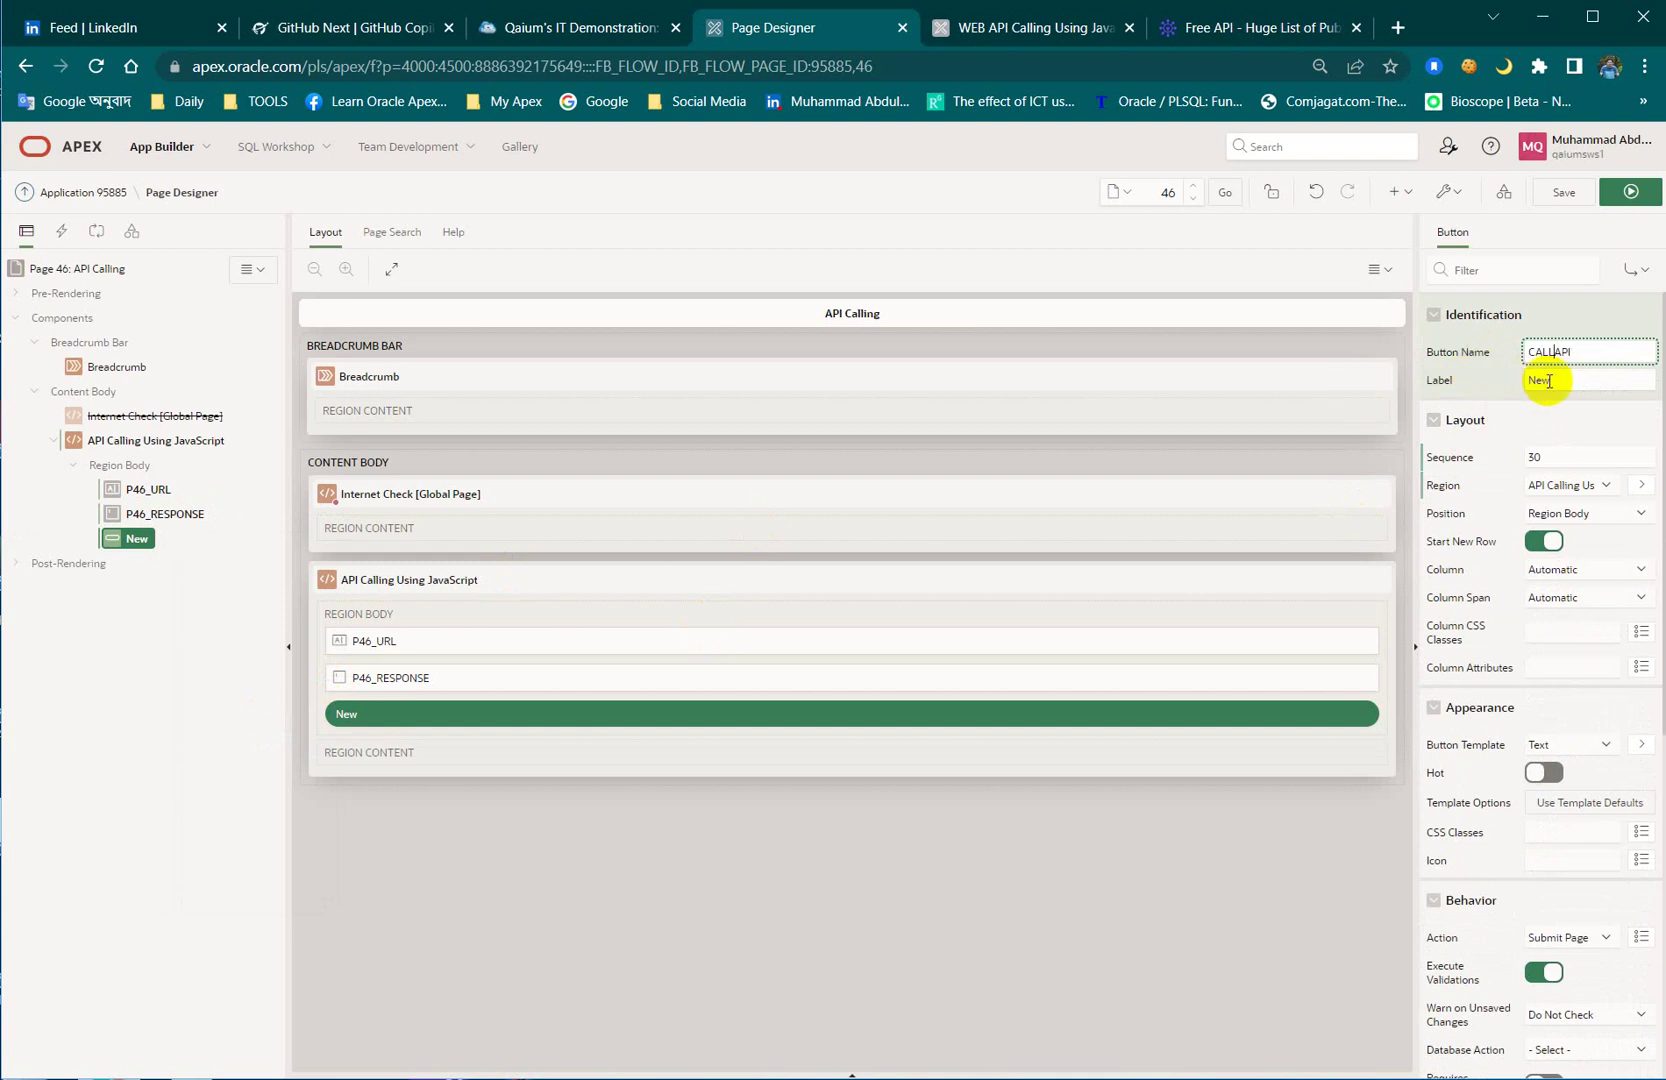
pyautogui.click(1588, 380)
pyautogui.hotkey('ctrl', 'a')
pyautogui.write('Callap')
pyautogui.press('BackSpace')
pyautogui.press('BackSpace')
pyautogui.write('API')
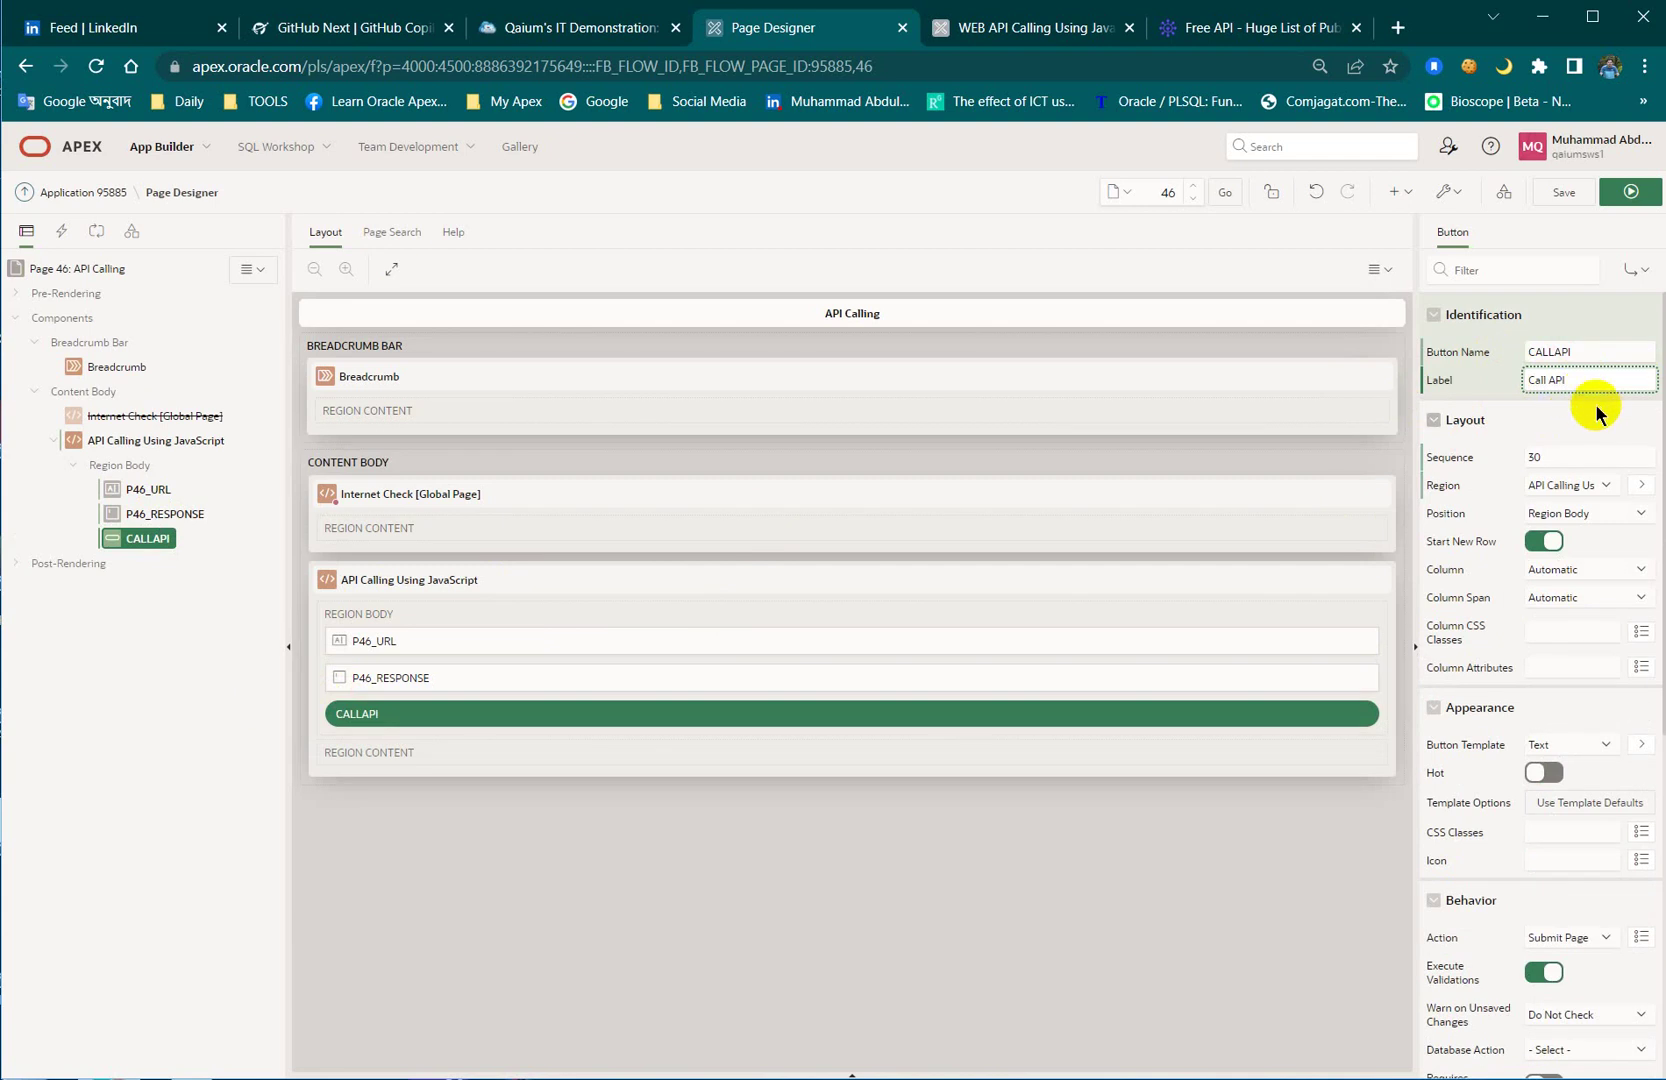
pyautogui.click(1549, 773)
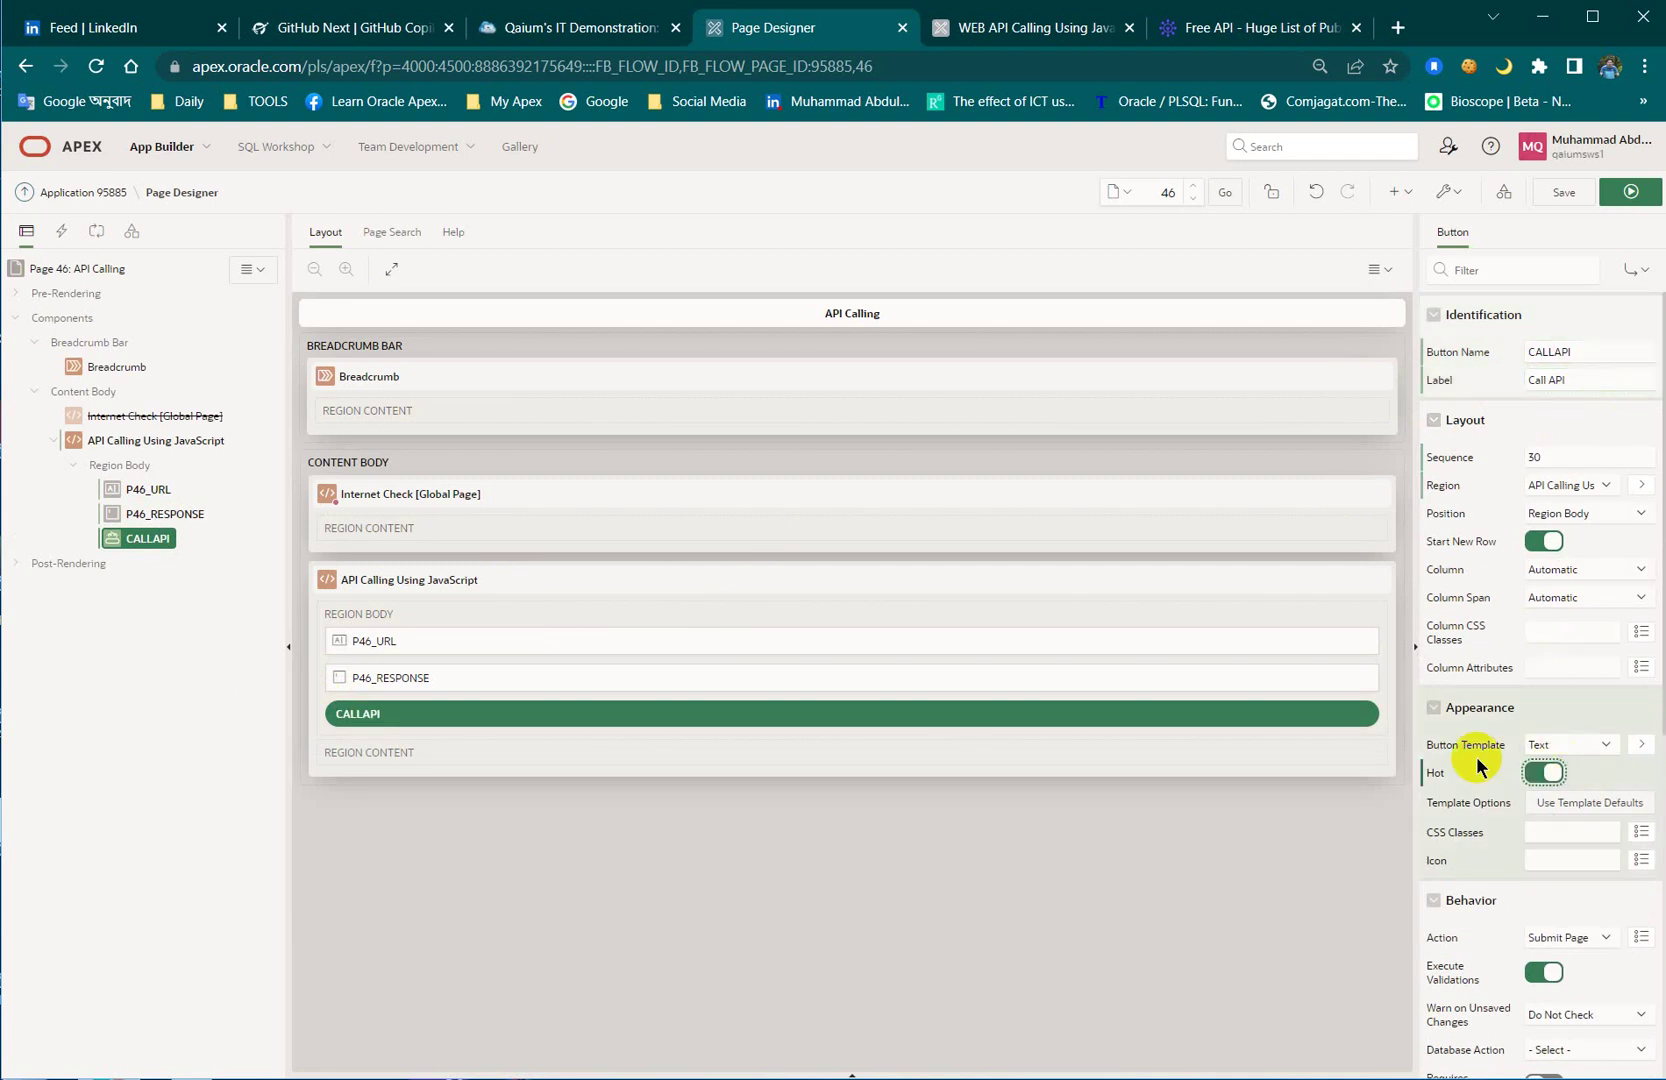
pyautogui.click(1563, 193)
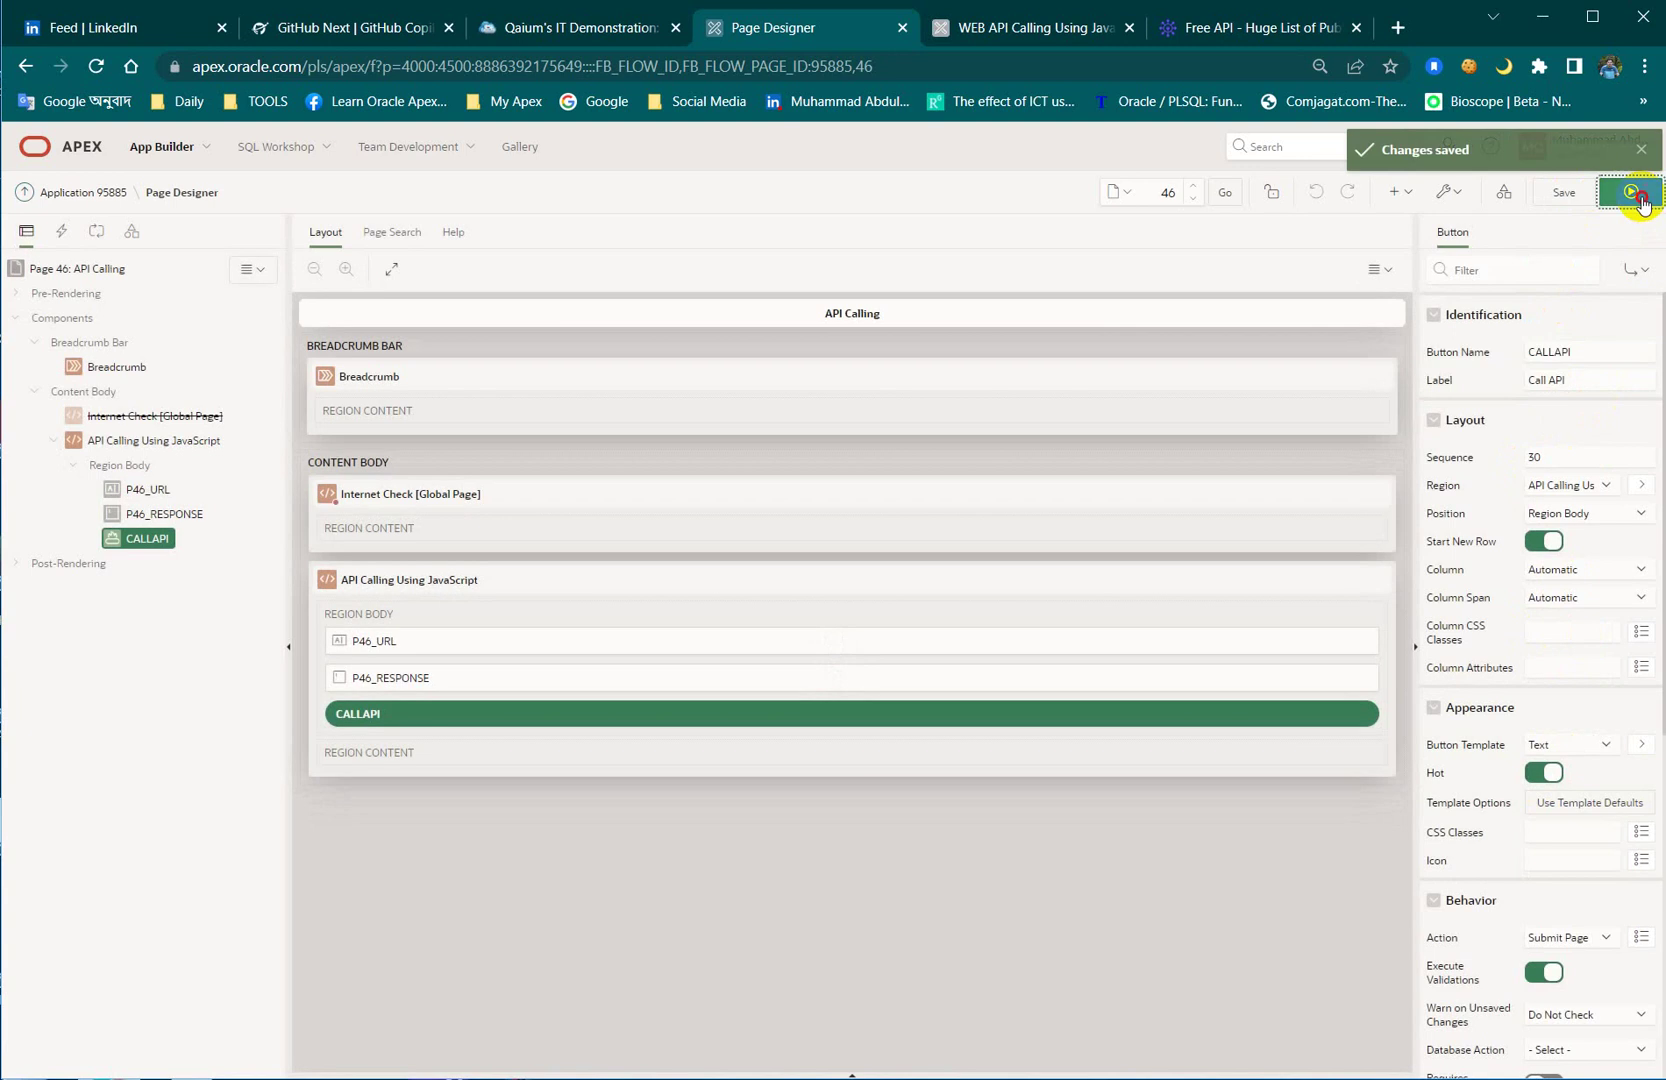
# Step: Run page 46, try the Url and response fields, then Quick Edit back to P46_RESPONSE
pyautogui.click(1631, 193)
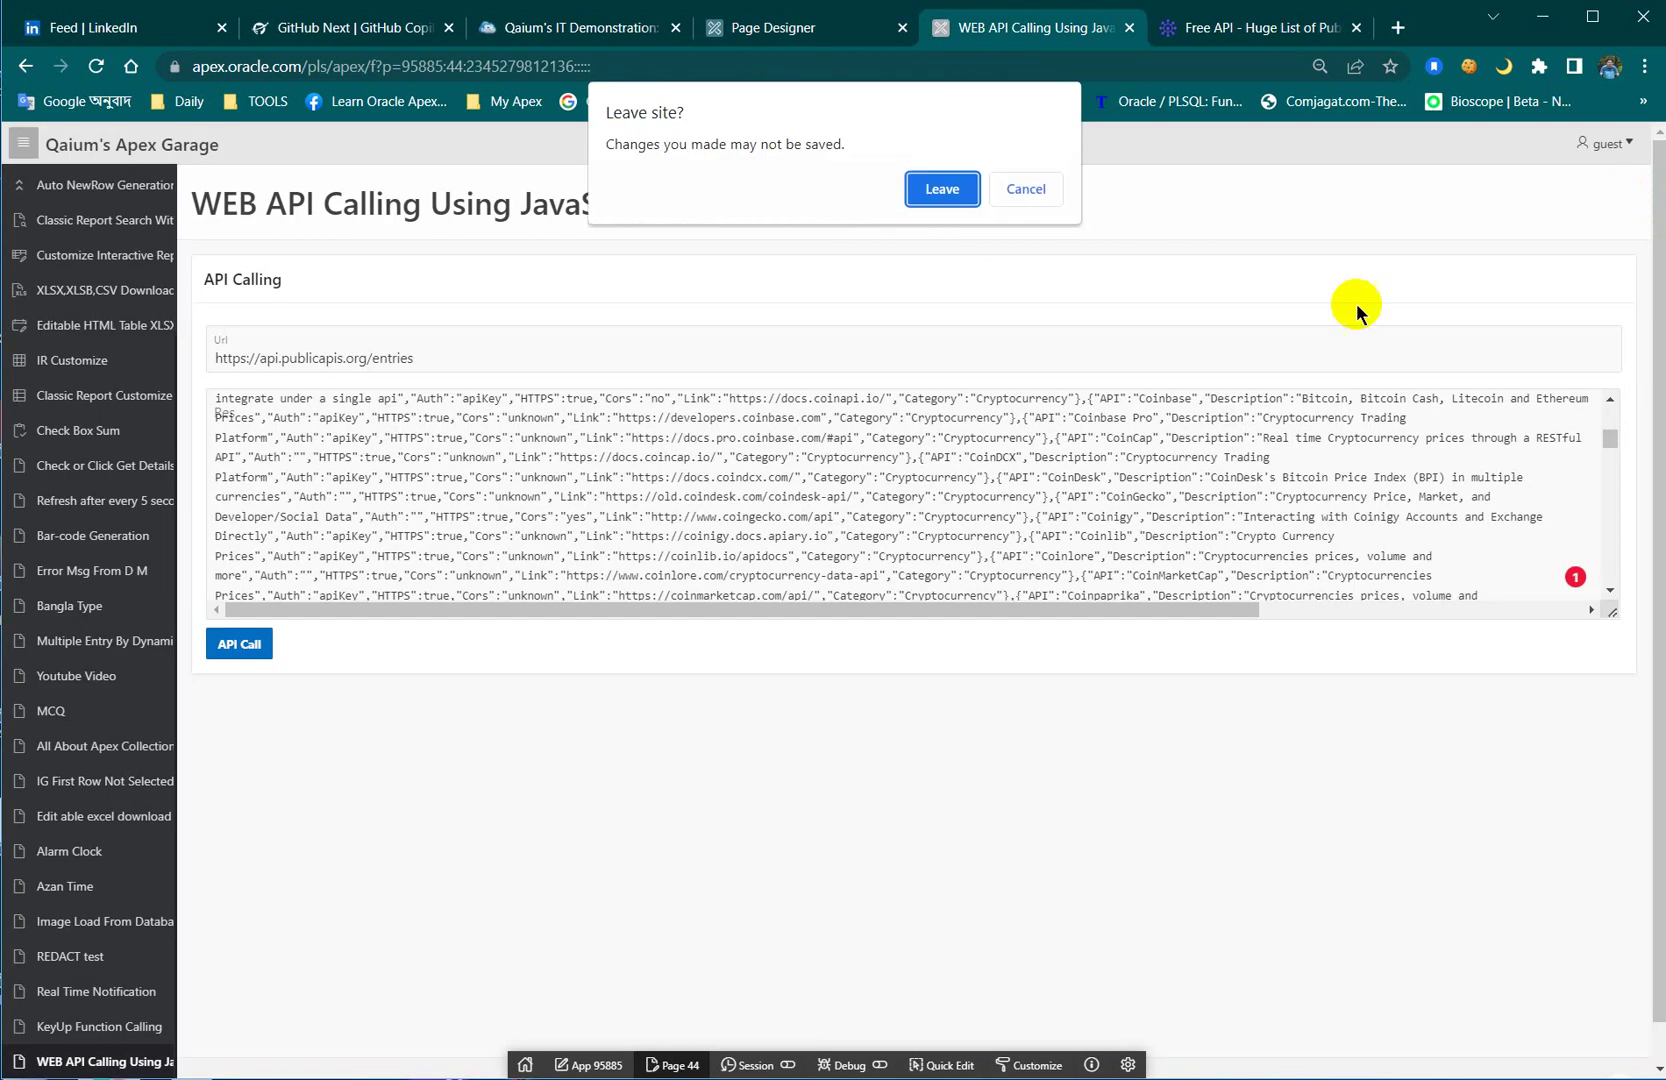
pyautogui.click(940, 188)
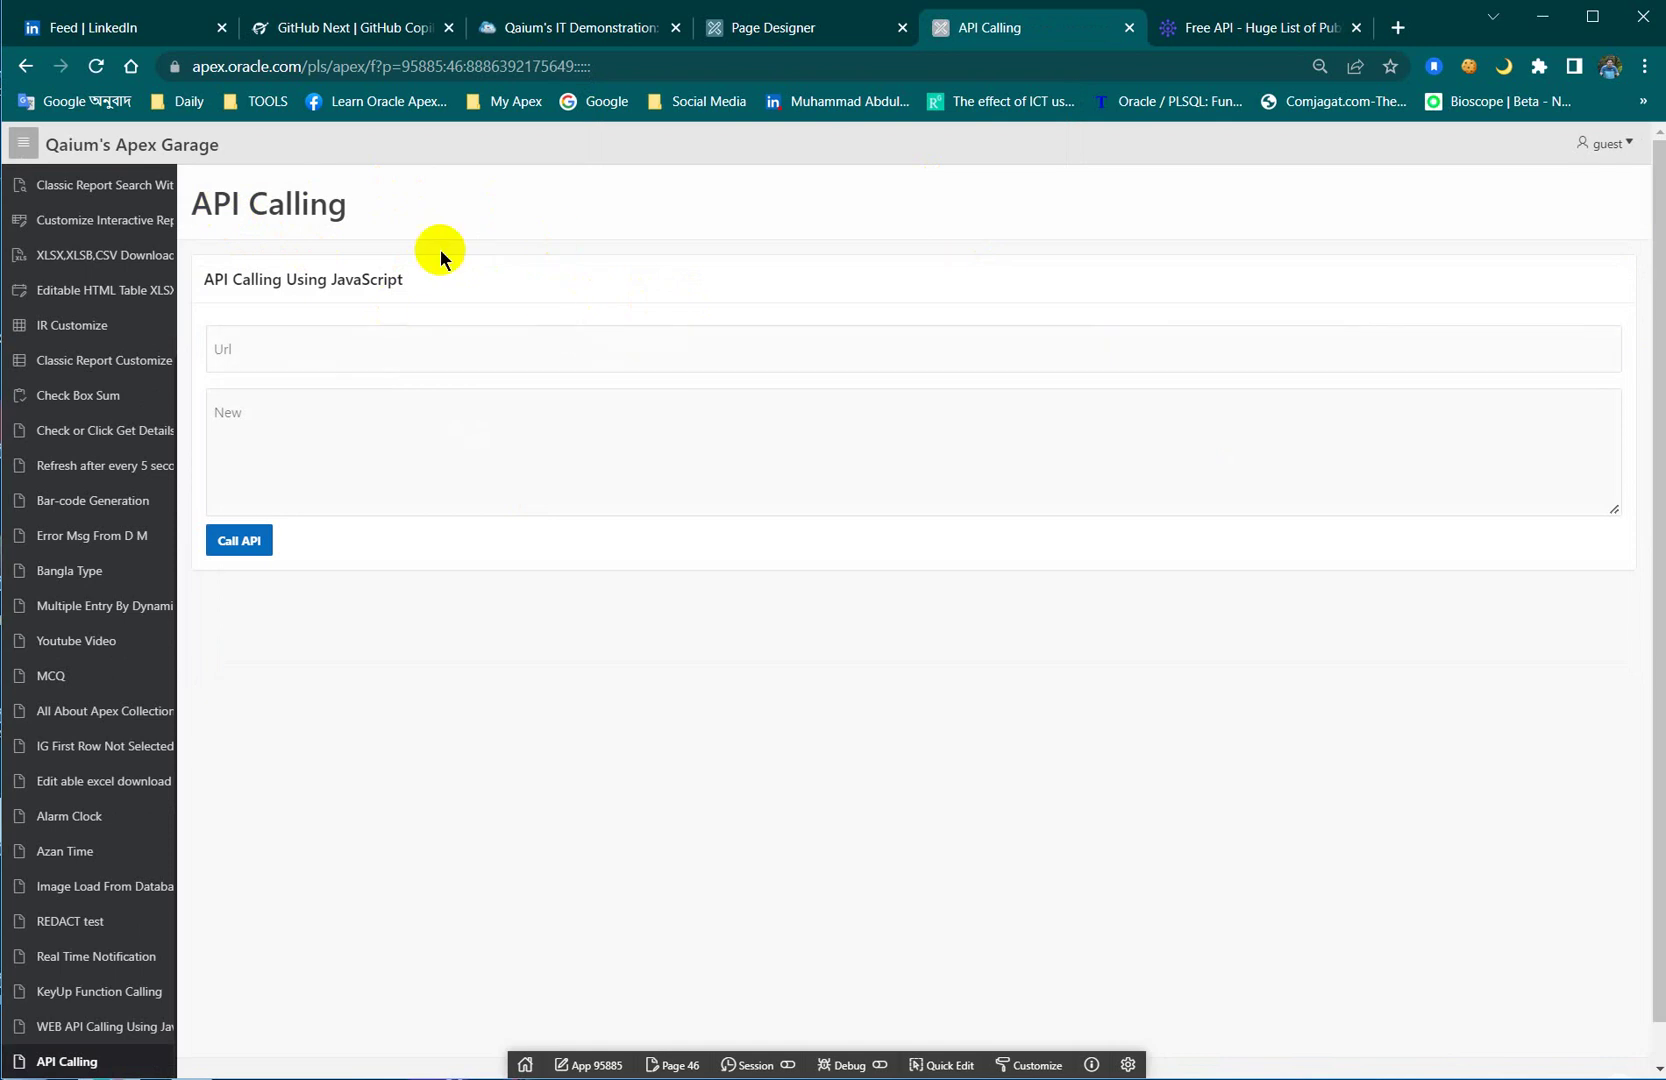
pyautogui.click(372, 339)
pyautogui.click(469, 443)
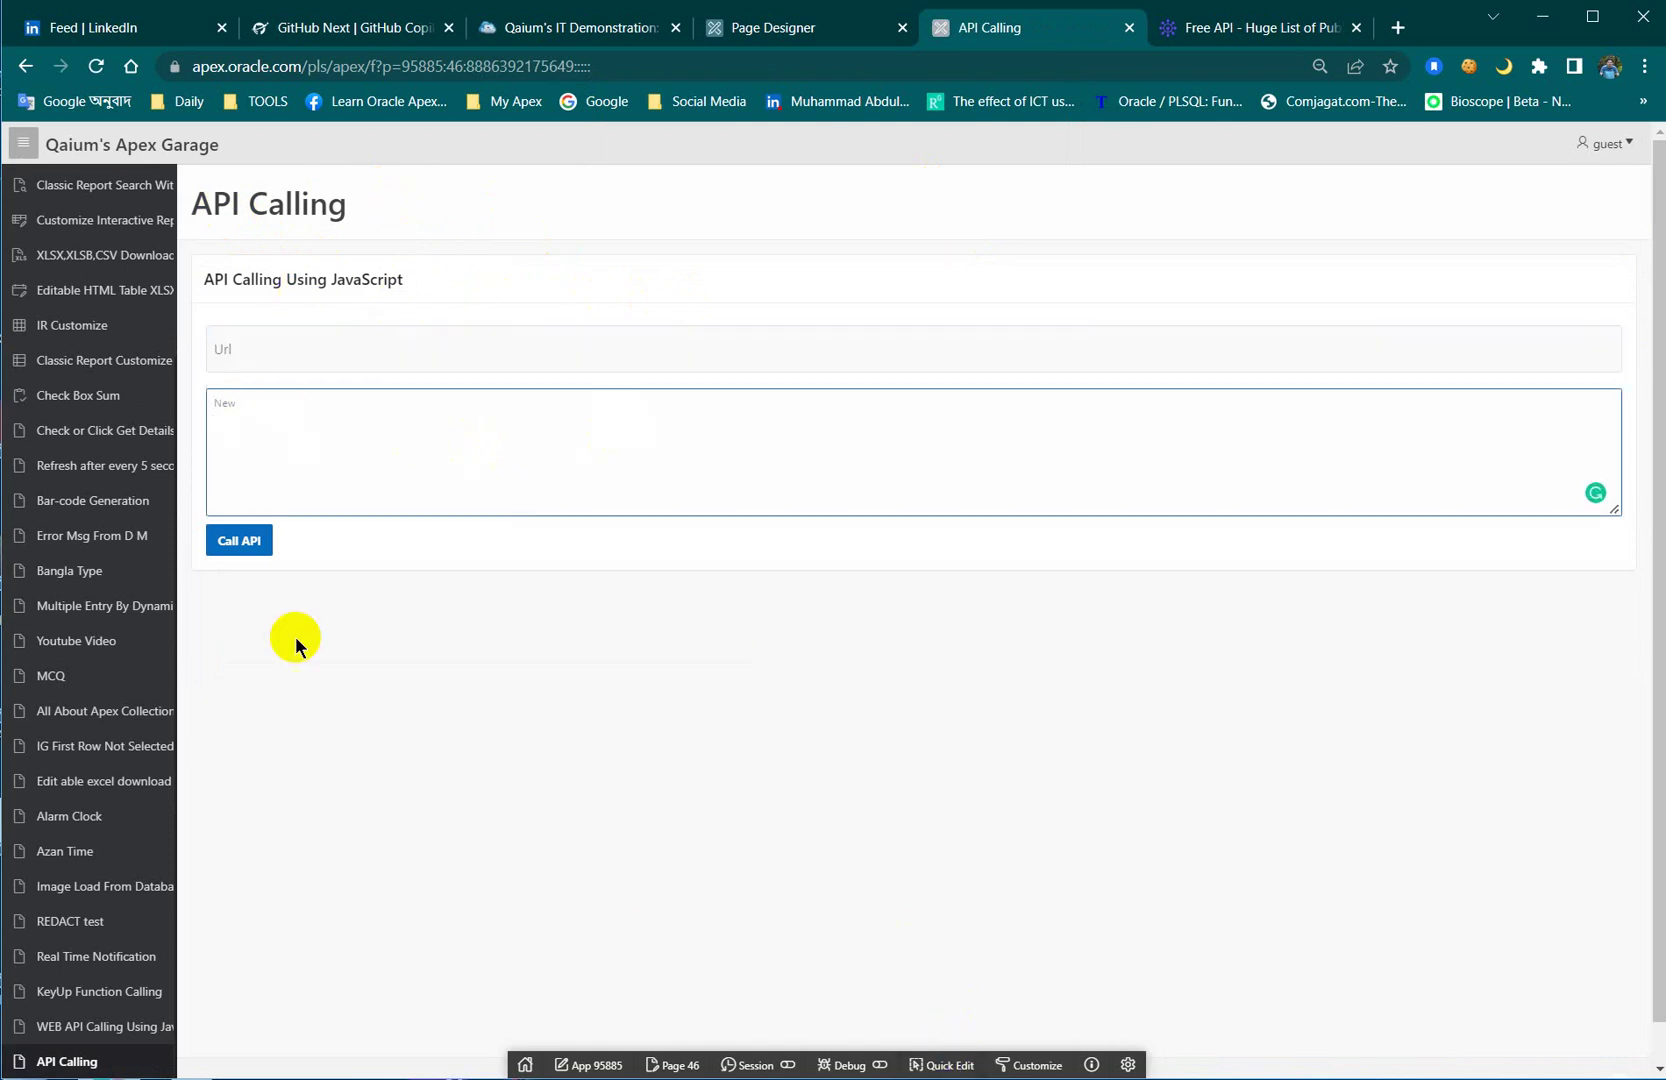
pyautogui.click(948, 1063)
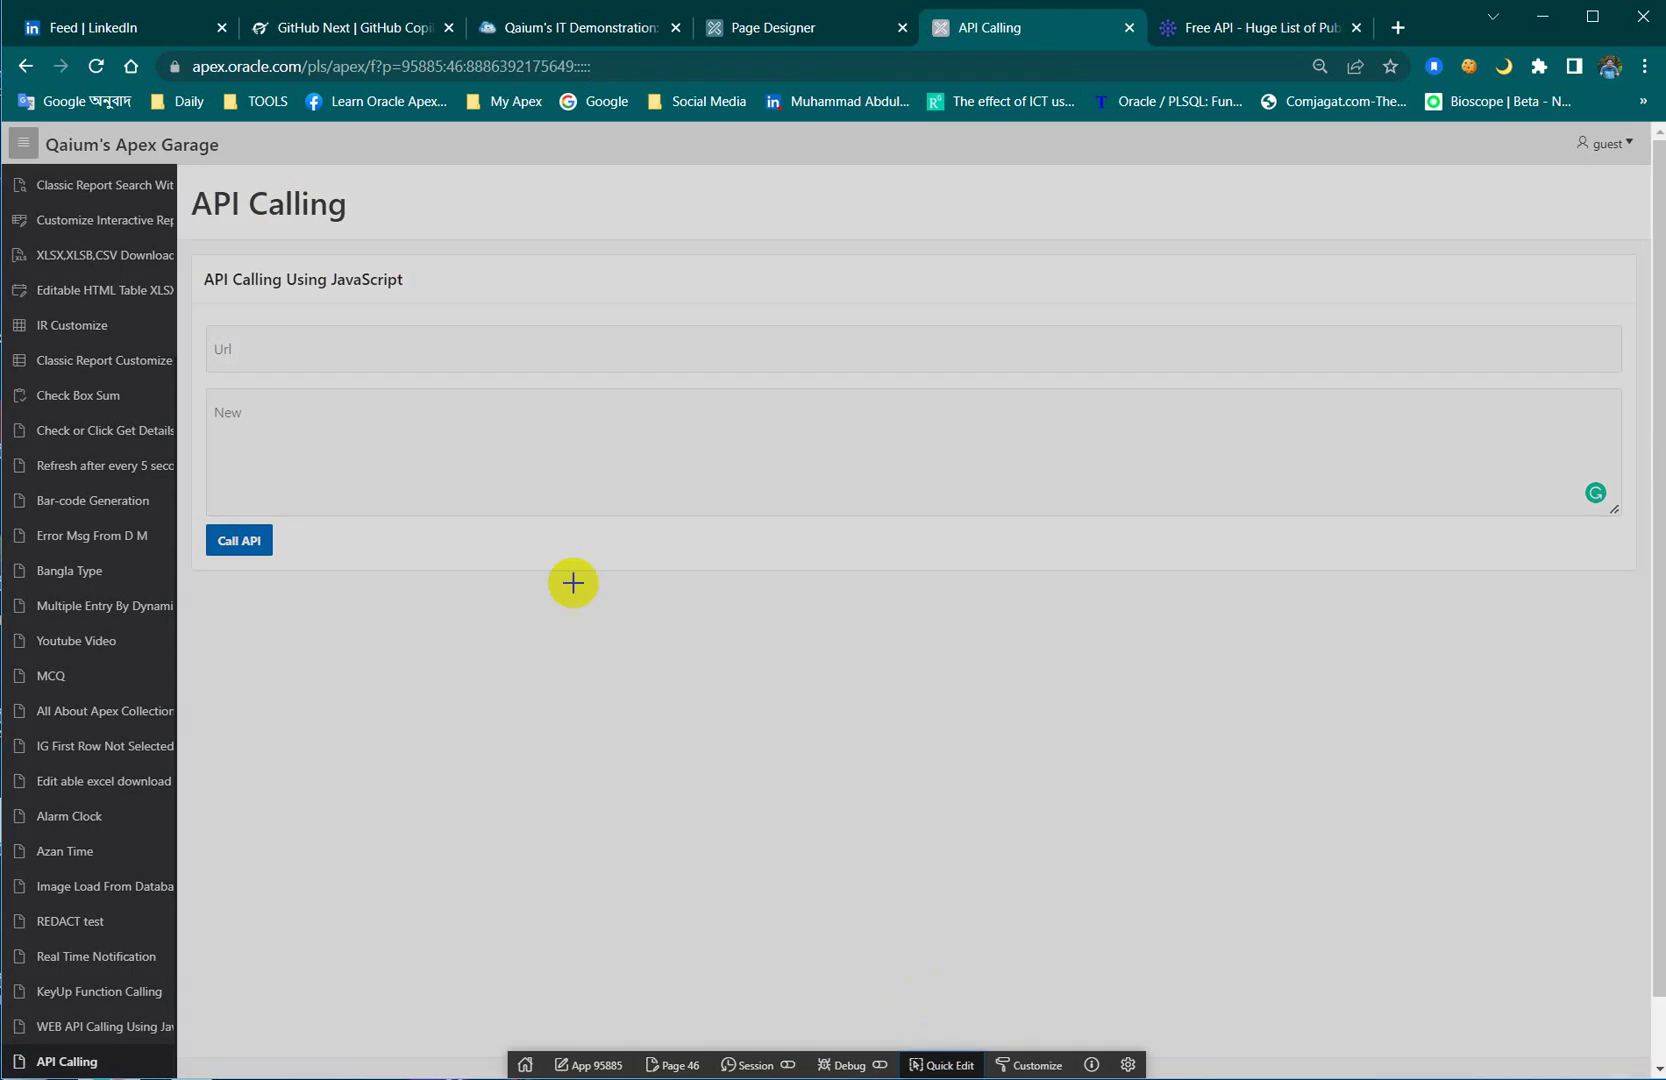
pyautogui.click(521, 482)
# Step: Set P46_RESPONSE's Label property to 'Response'
pyautogui.doubleClick(1592, 458)
pyautogui.write('Response')
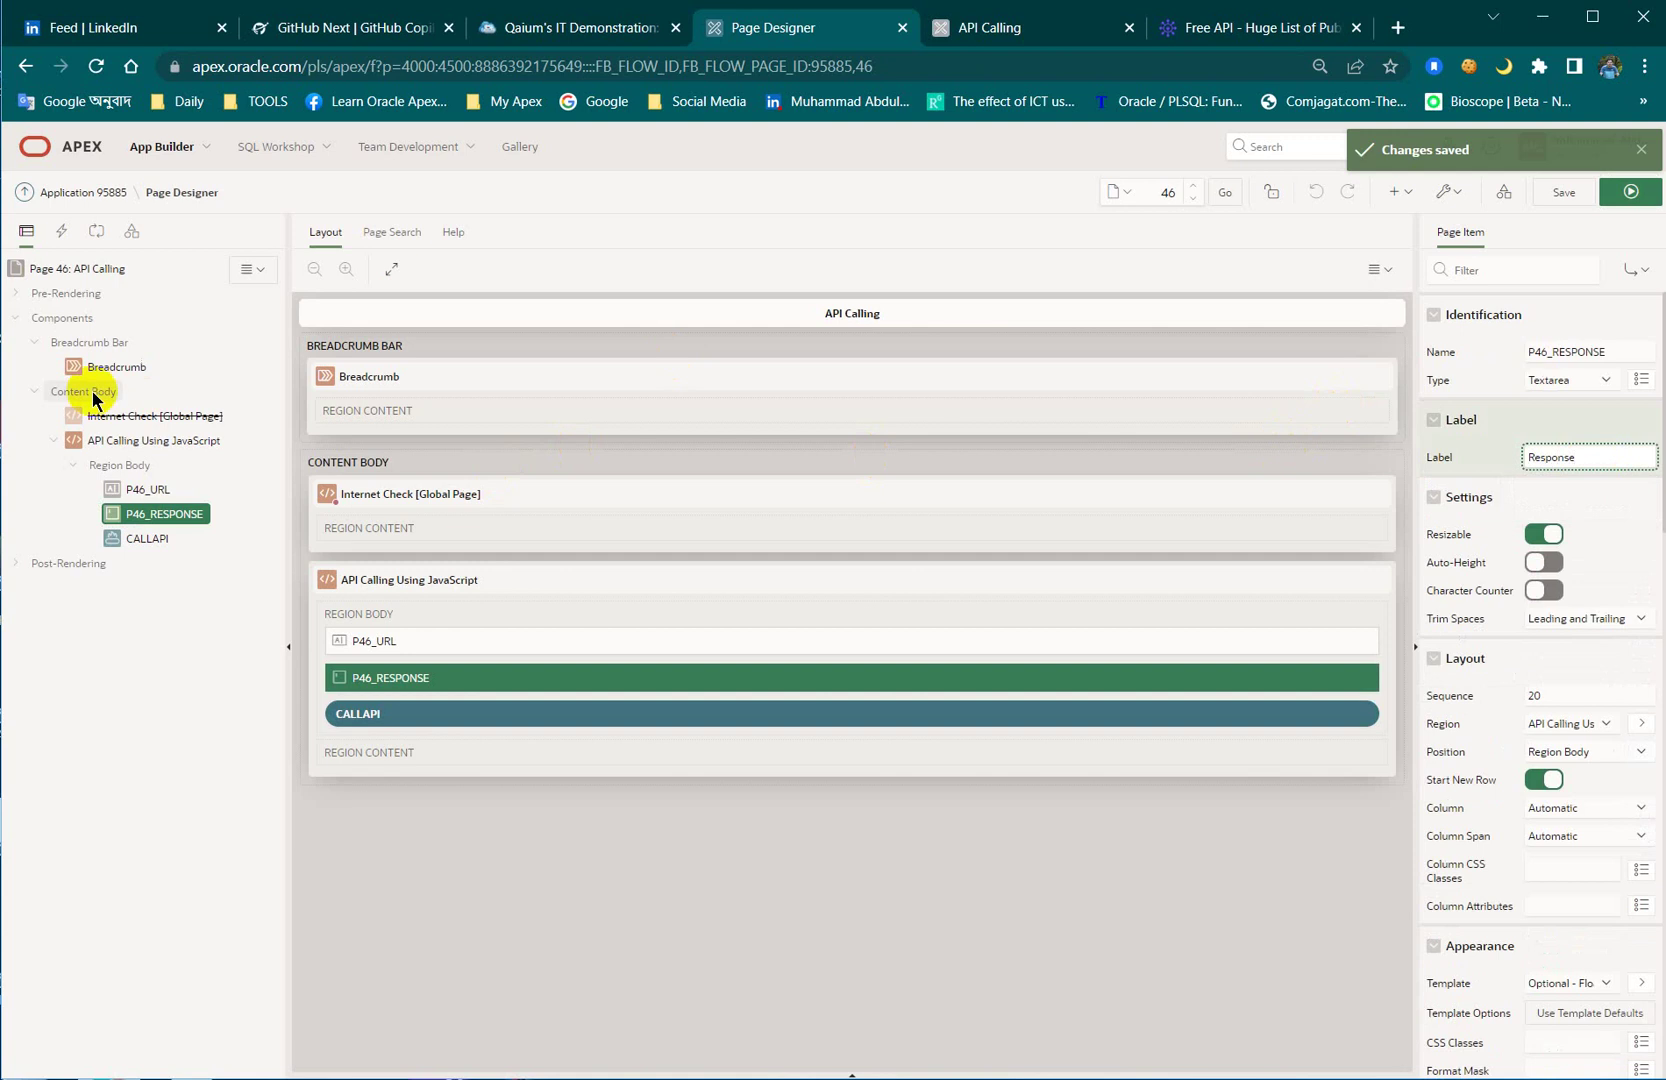
pyautogui.click(161, 514)
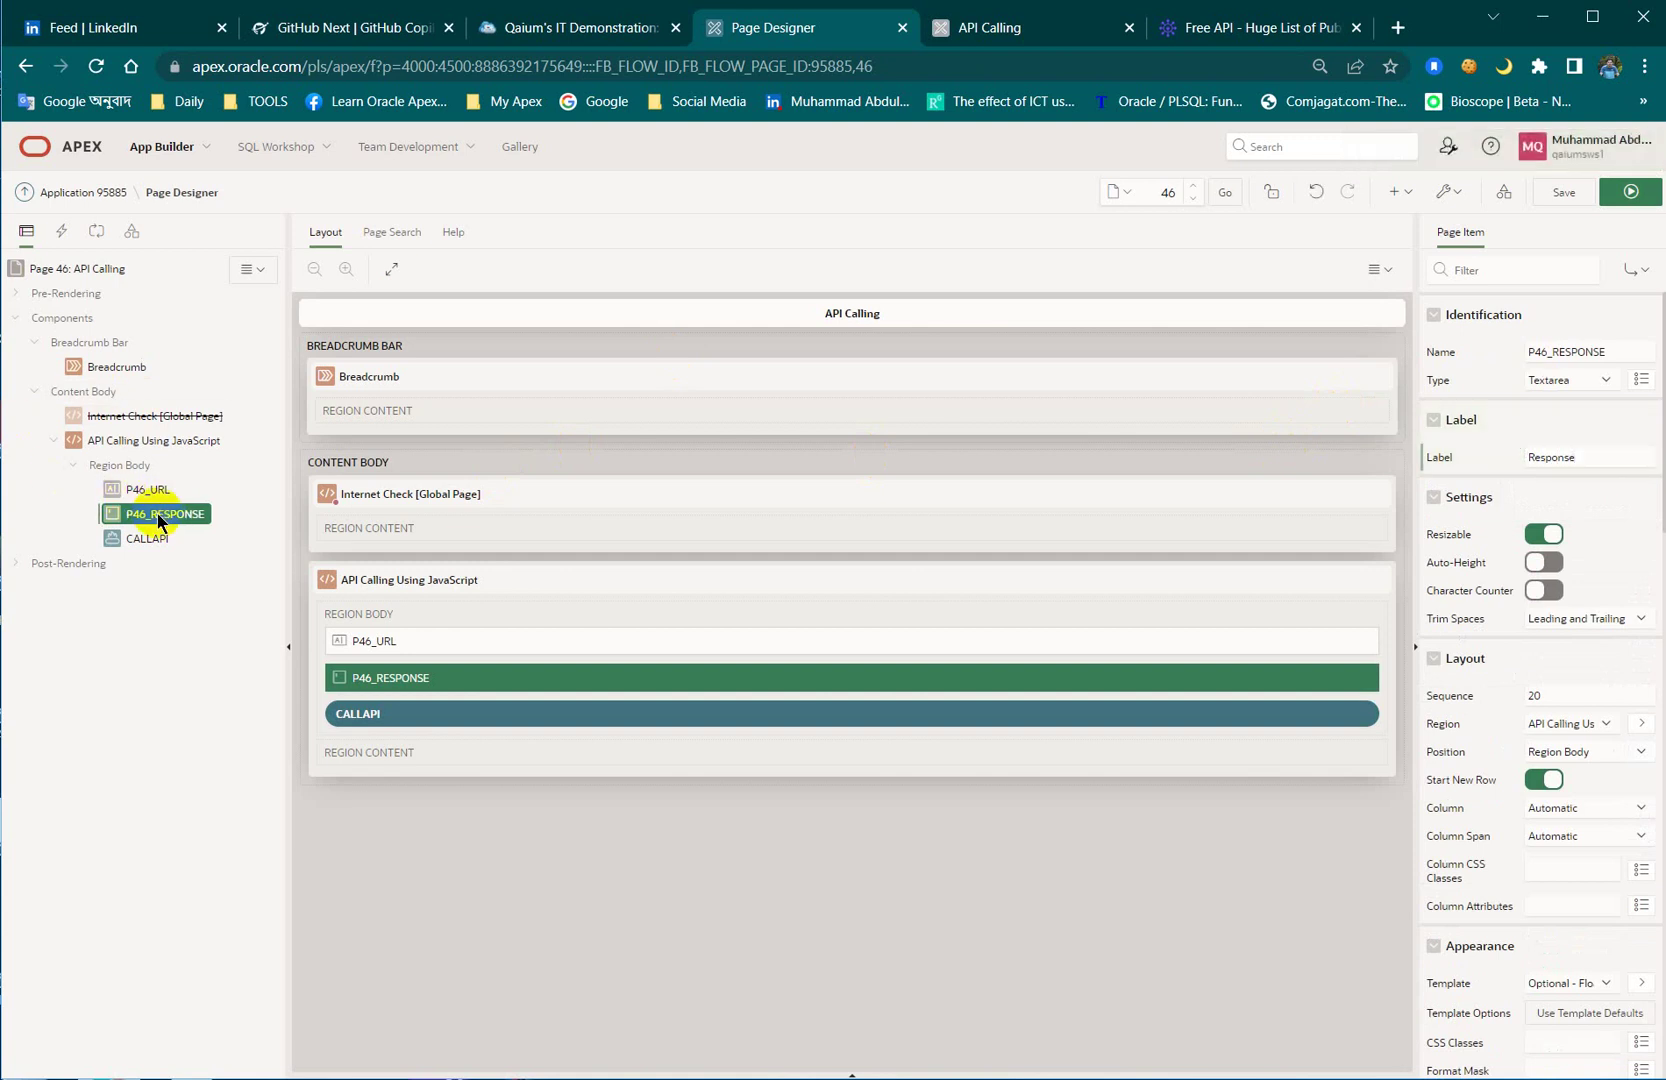
# Step: Open page 46's Function and Global Variable Declaration code editor
pyautogui.click(78, 268)
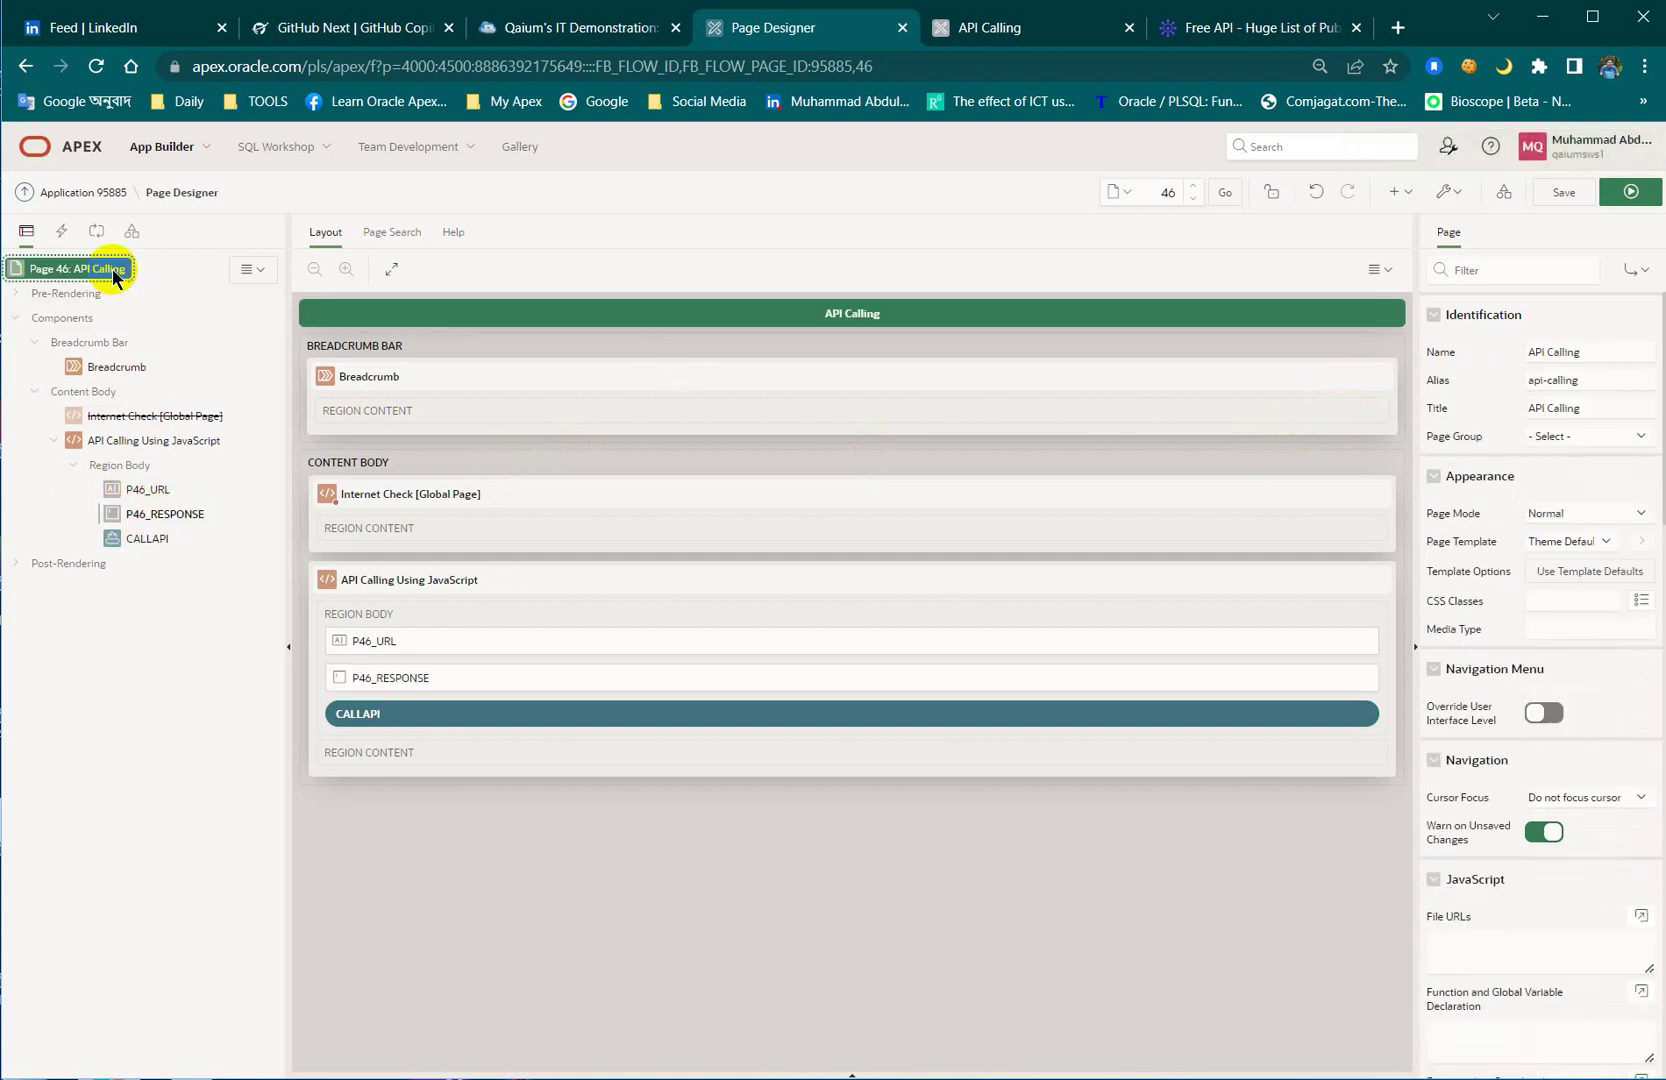
pyautogui.scroll(-3, 1510, 691)
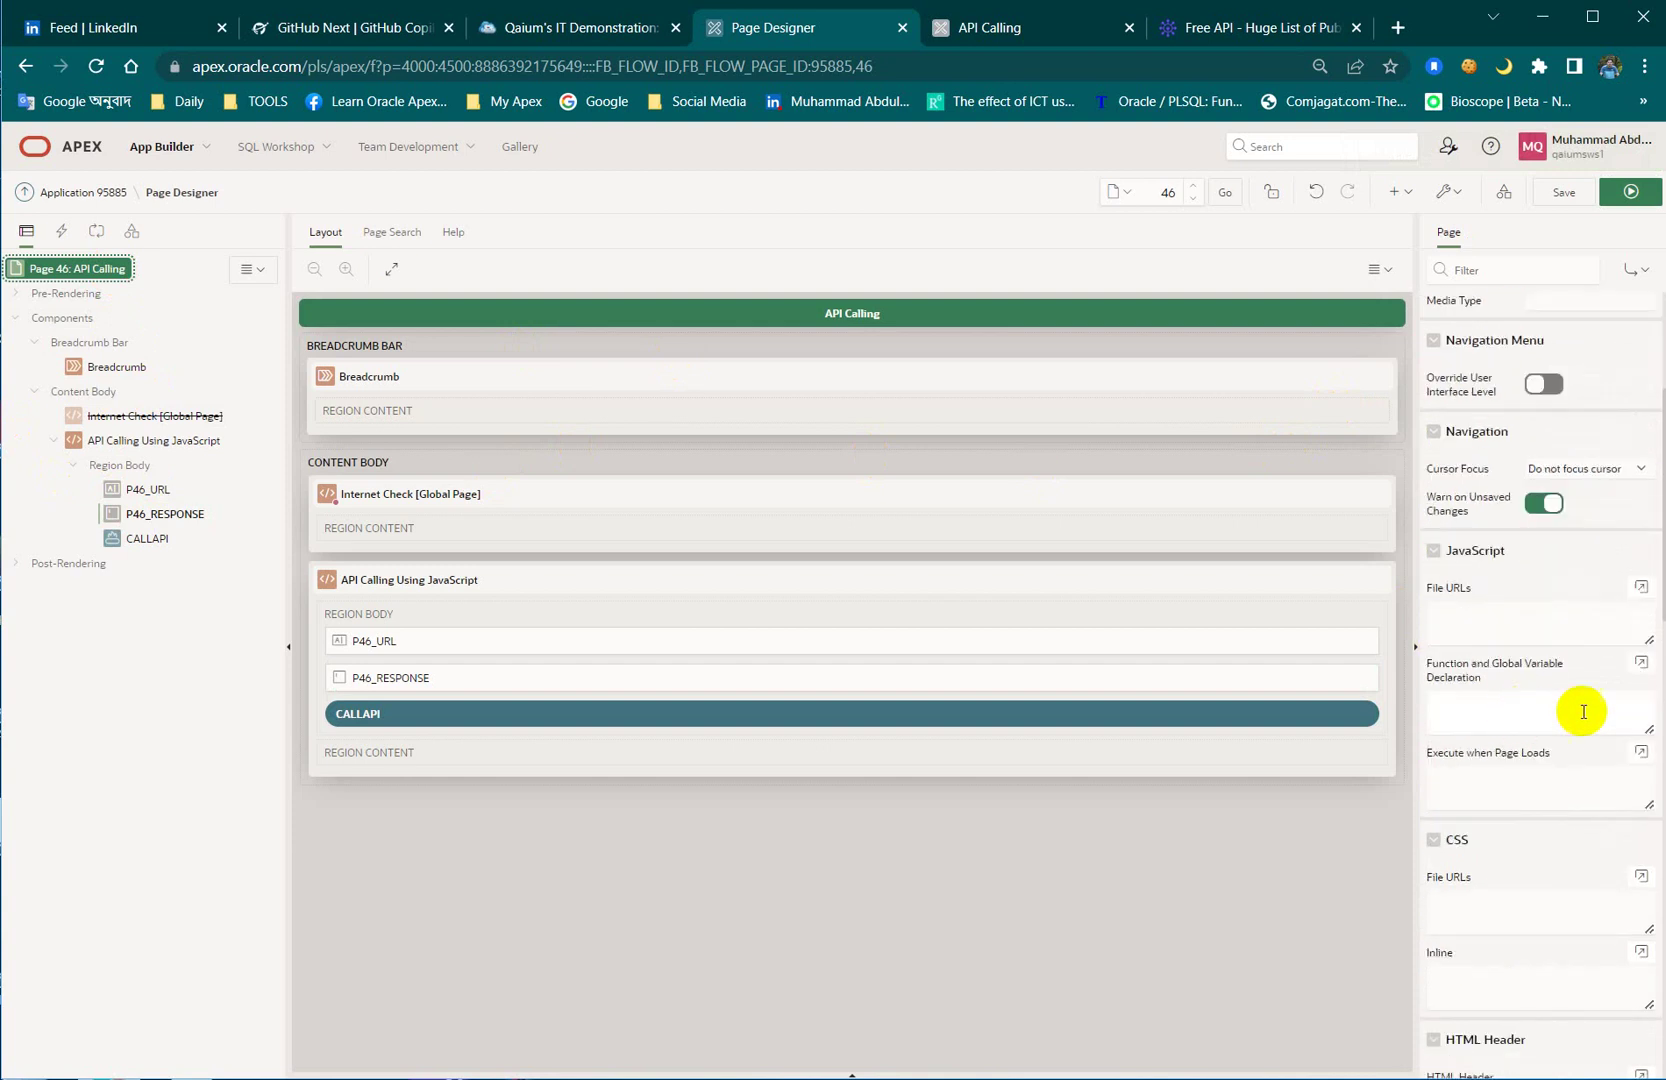
pyautogui.click(1643, 666)
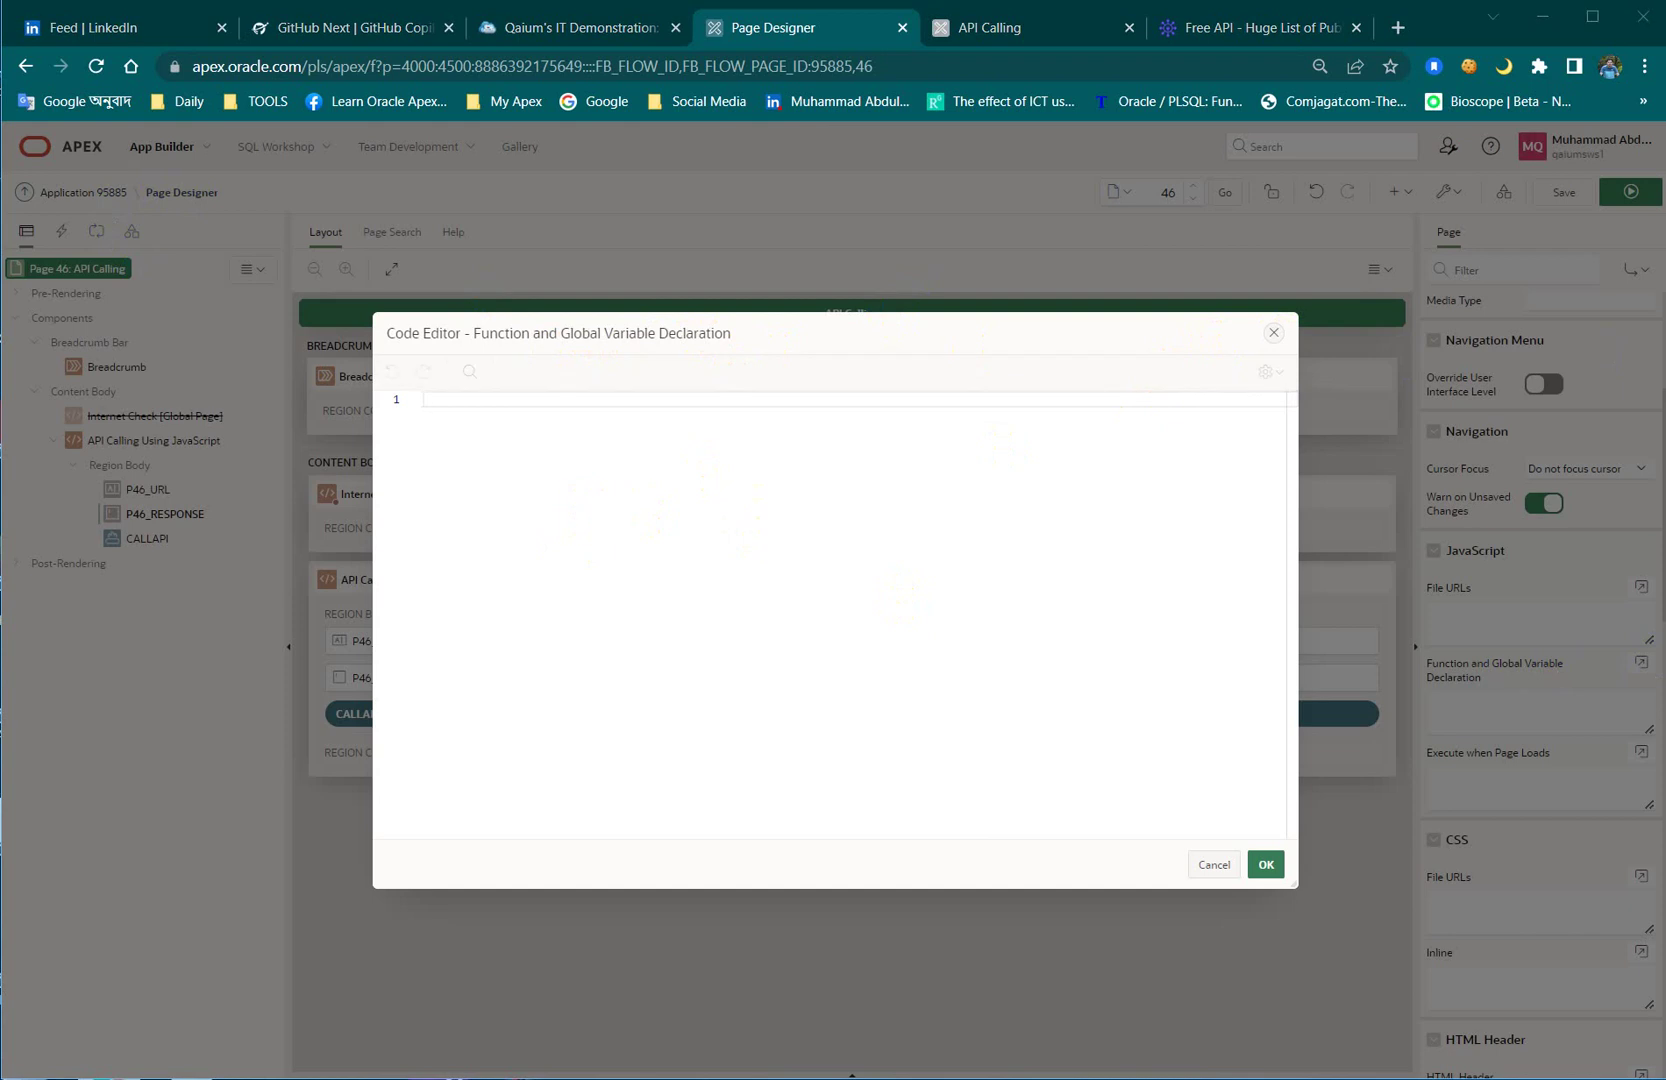
# Step: Paste the CALL_TO_WEBSERVICE code, changing P5_URL and P5_RESPONSE to P46_URL and P46_RESPONSE
pyautogui.write('function CALL_TO_WEBSERVICE() {  var urlvariable;  var ItemJSON;  var v_url = apex.item("P5_URL").getValue();  URL = v_url ;  var xmlhttp = new XMLHttpRequest();     xmlhttp.onreadystatechange = callbackFunction(xmlhttp);     xmlhttp.open("GET", URL, false);     xmlhttp.onreadystatechange = callbackFunction(xmlhttp);     xmlhttp.send(ItemJSON); $x("P5_RESPONSE").value = xmlhttp.responseText; } function callbackFunction(xmlhttp) {  // alert(xmlhttp.responseXML); }')
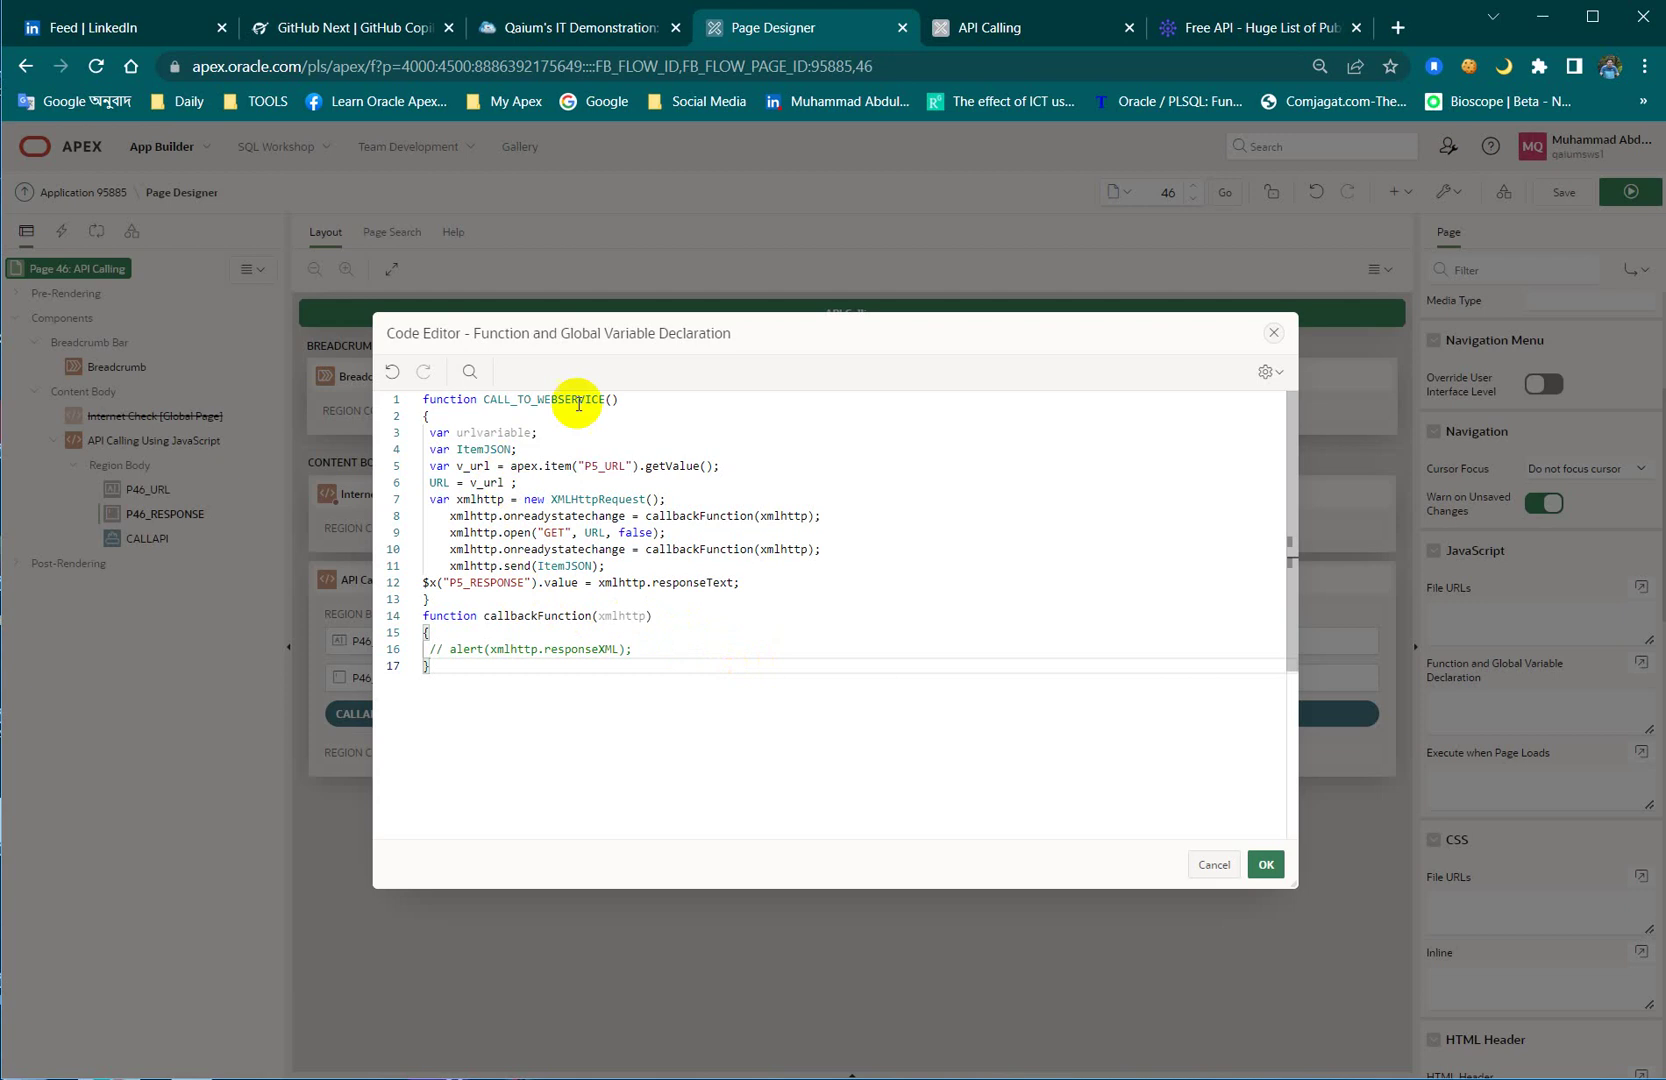
pyautogui.moveTo(619, 333); pyautogui.dragTo(977, 395)
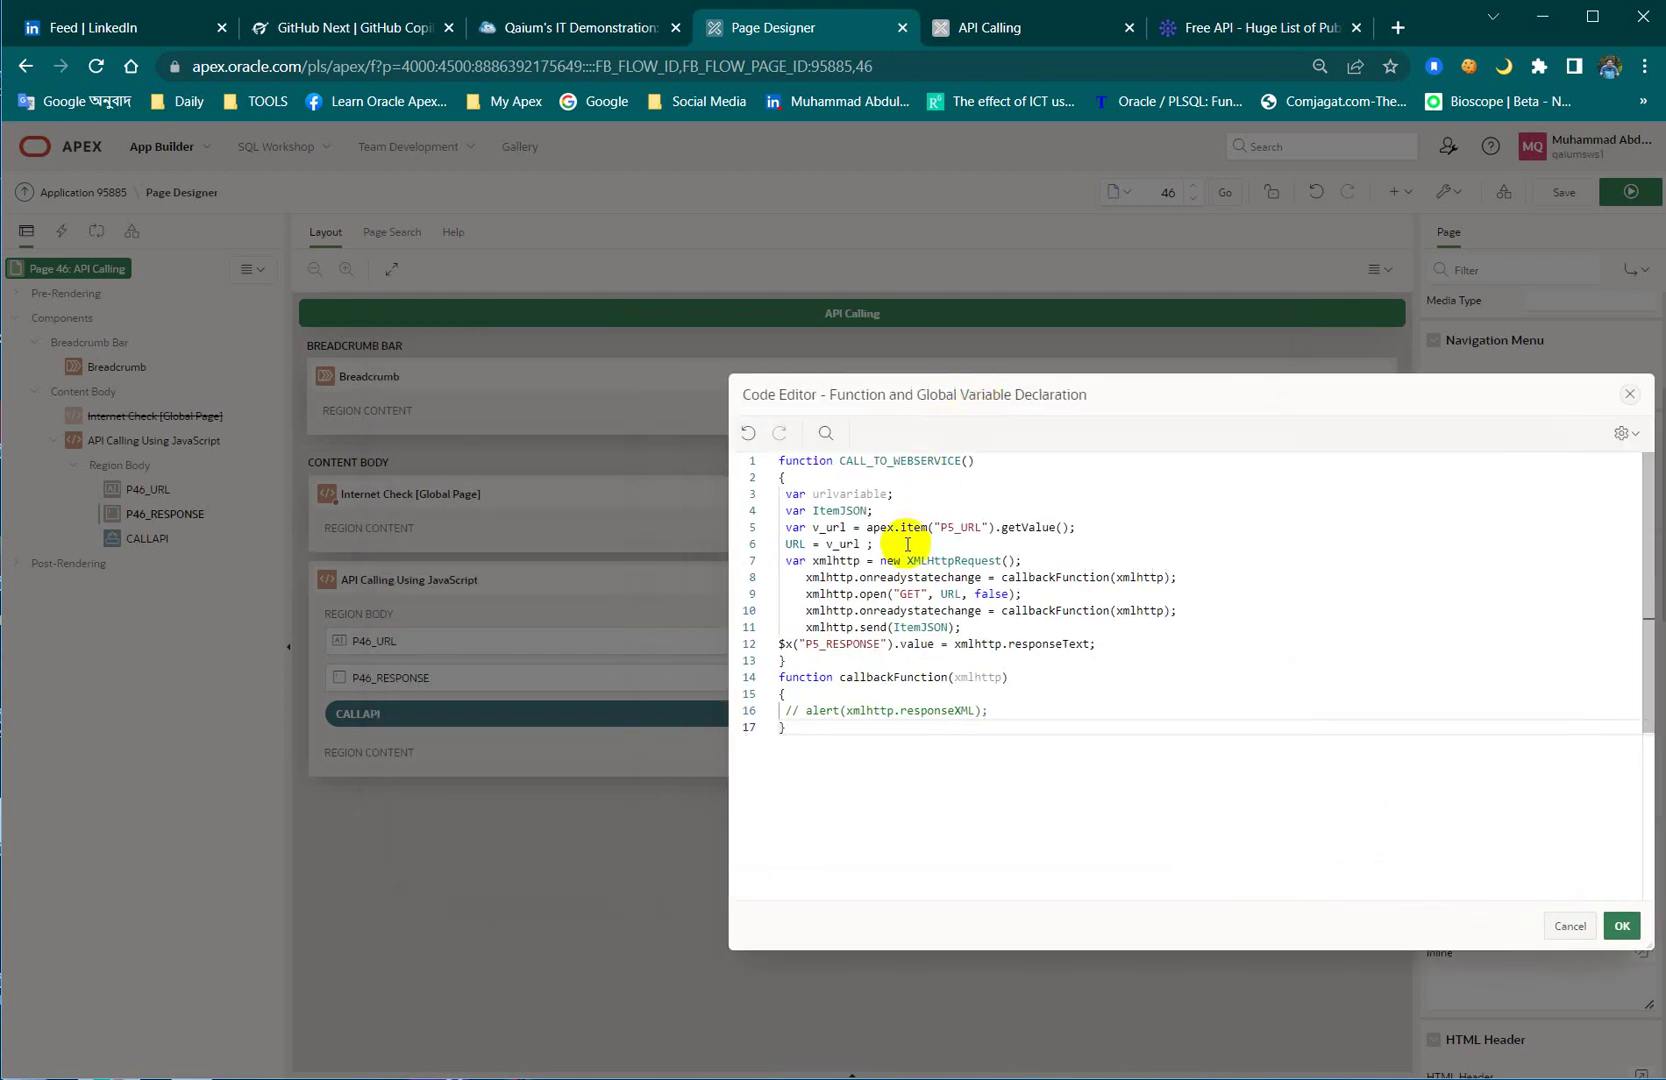
pyautogui.doubleClick(961, 527)
pyautogui.doubleClick(841, 644)
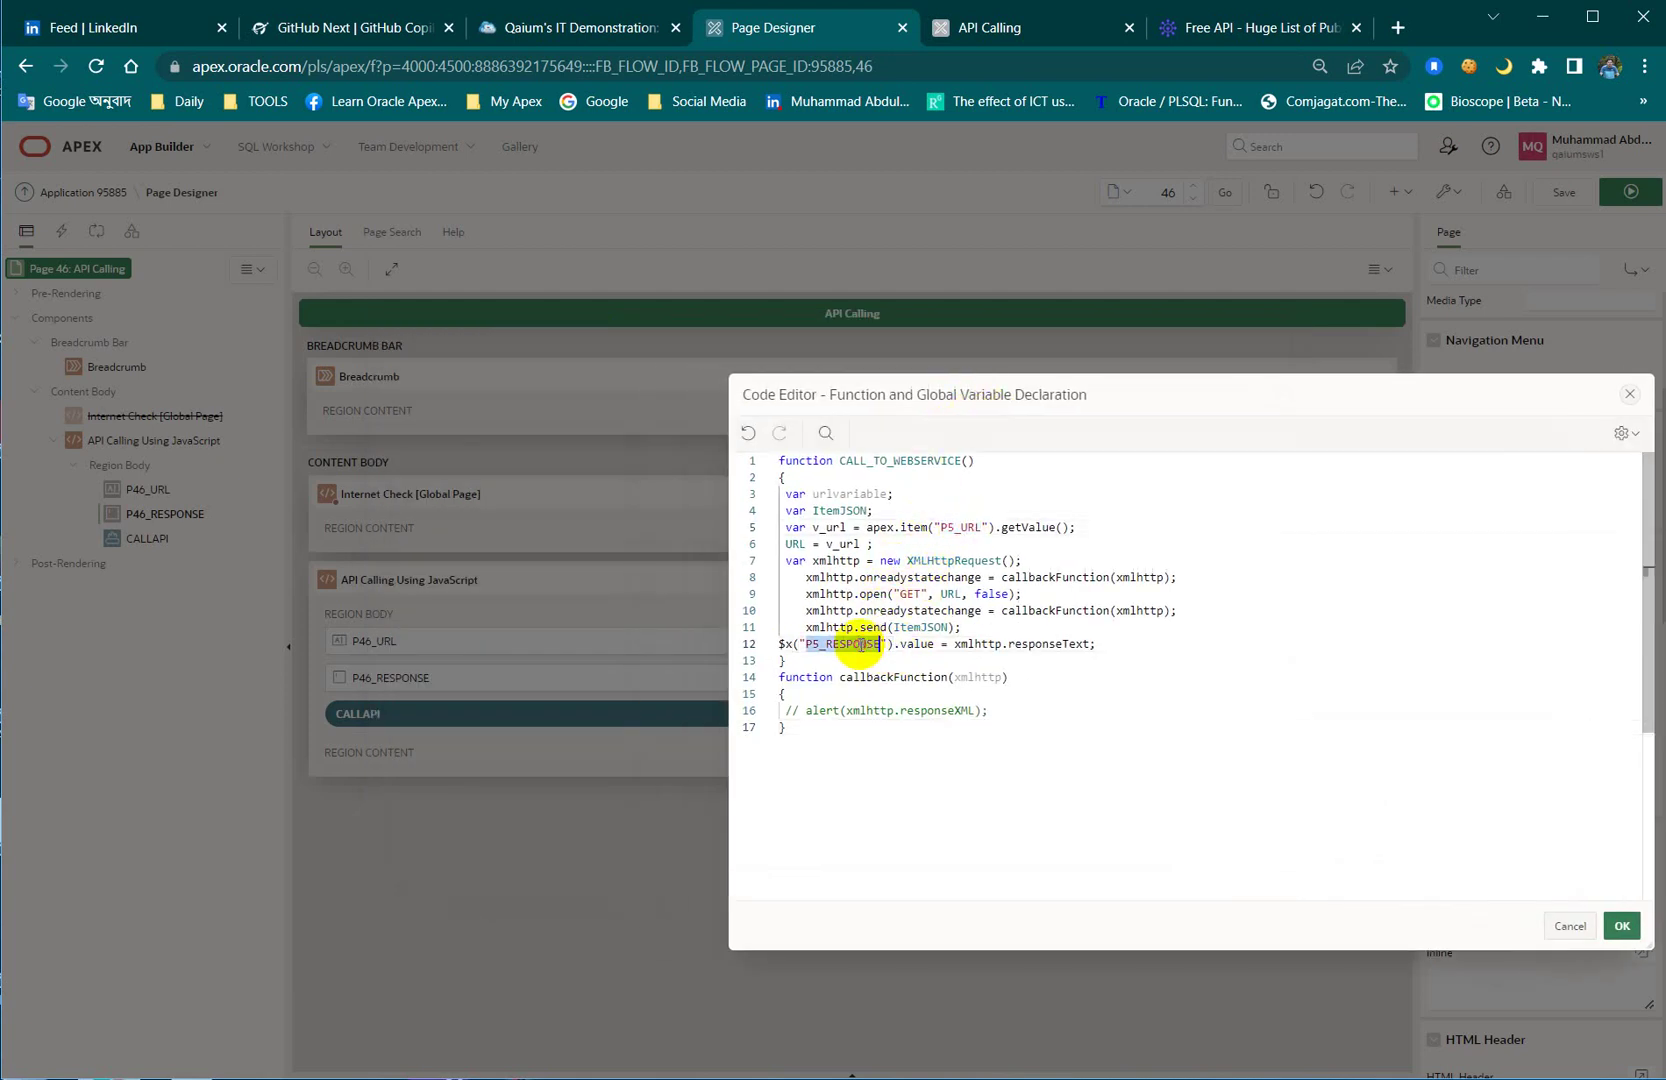
pyautogui.click(954, 526)
pyautogui.write('46')
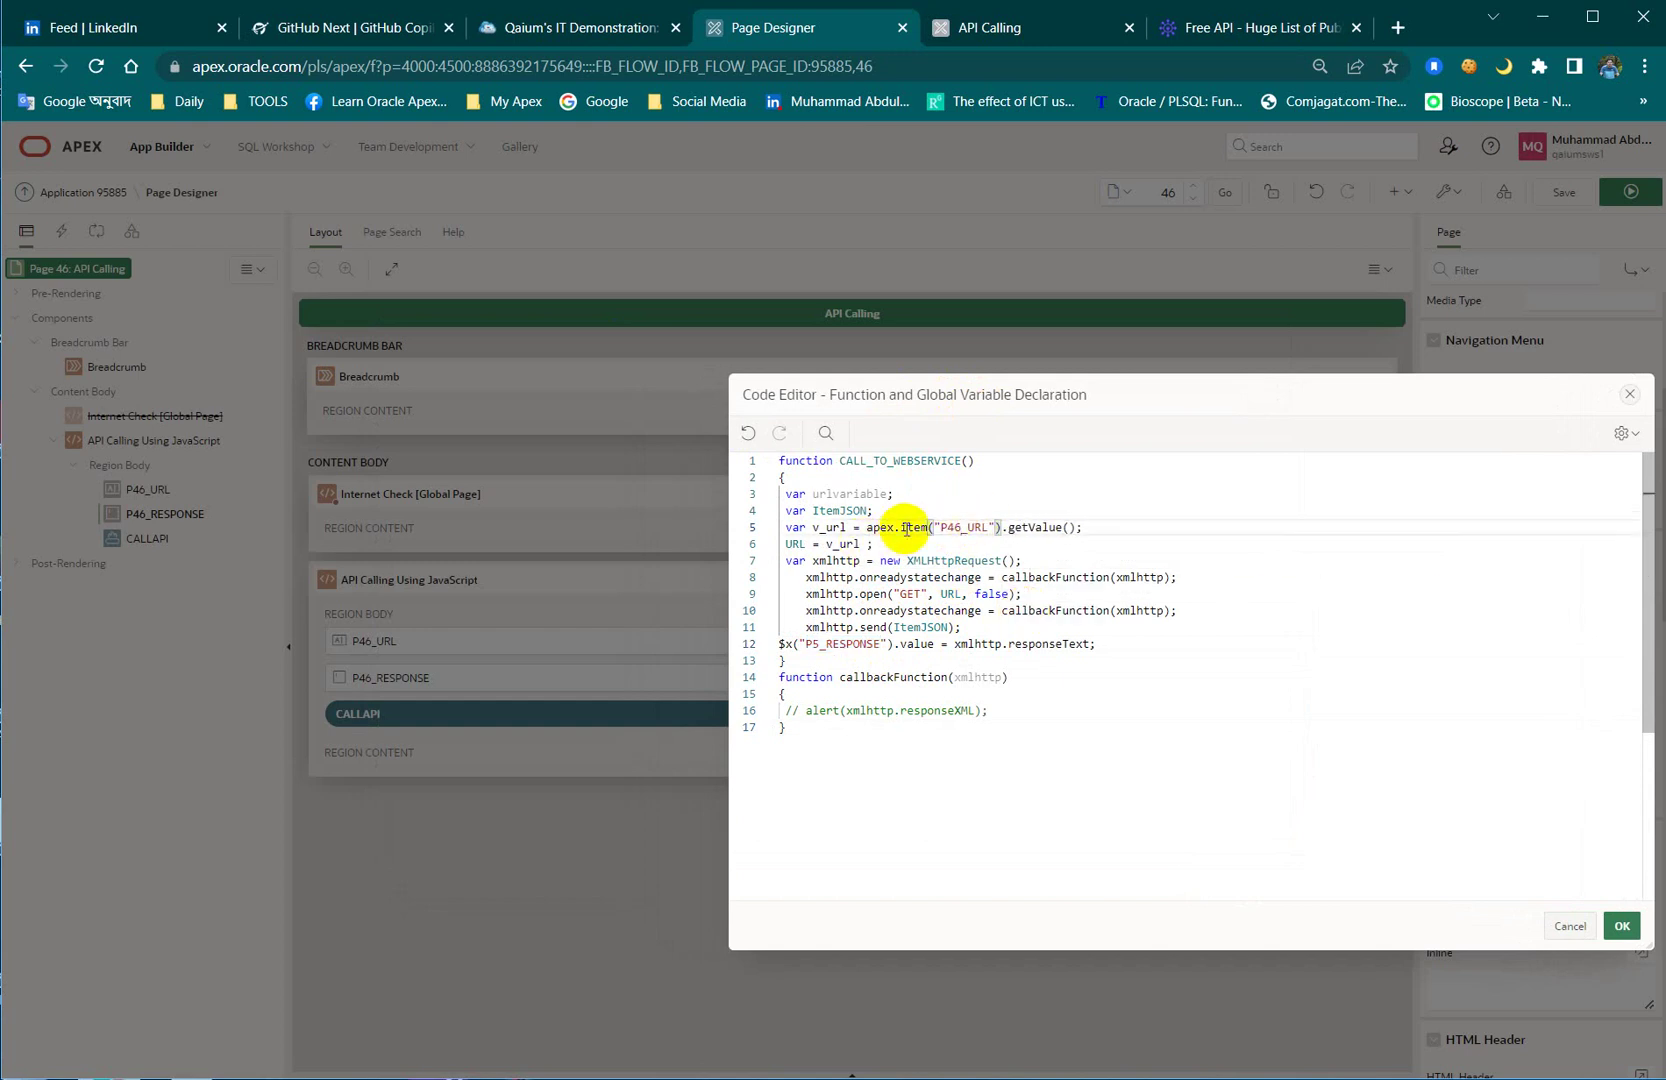
pyautogui.click(808, 643)
pyautogui.press('BackSpace')
pyautogui.write('46')
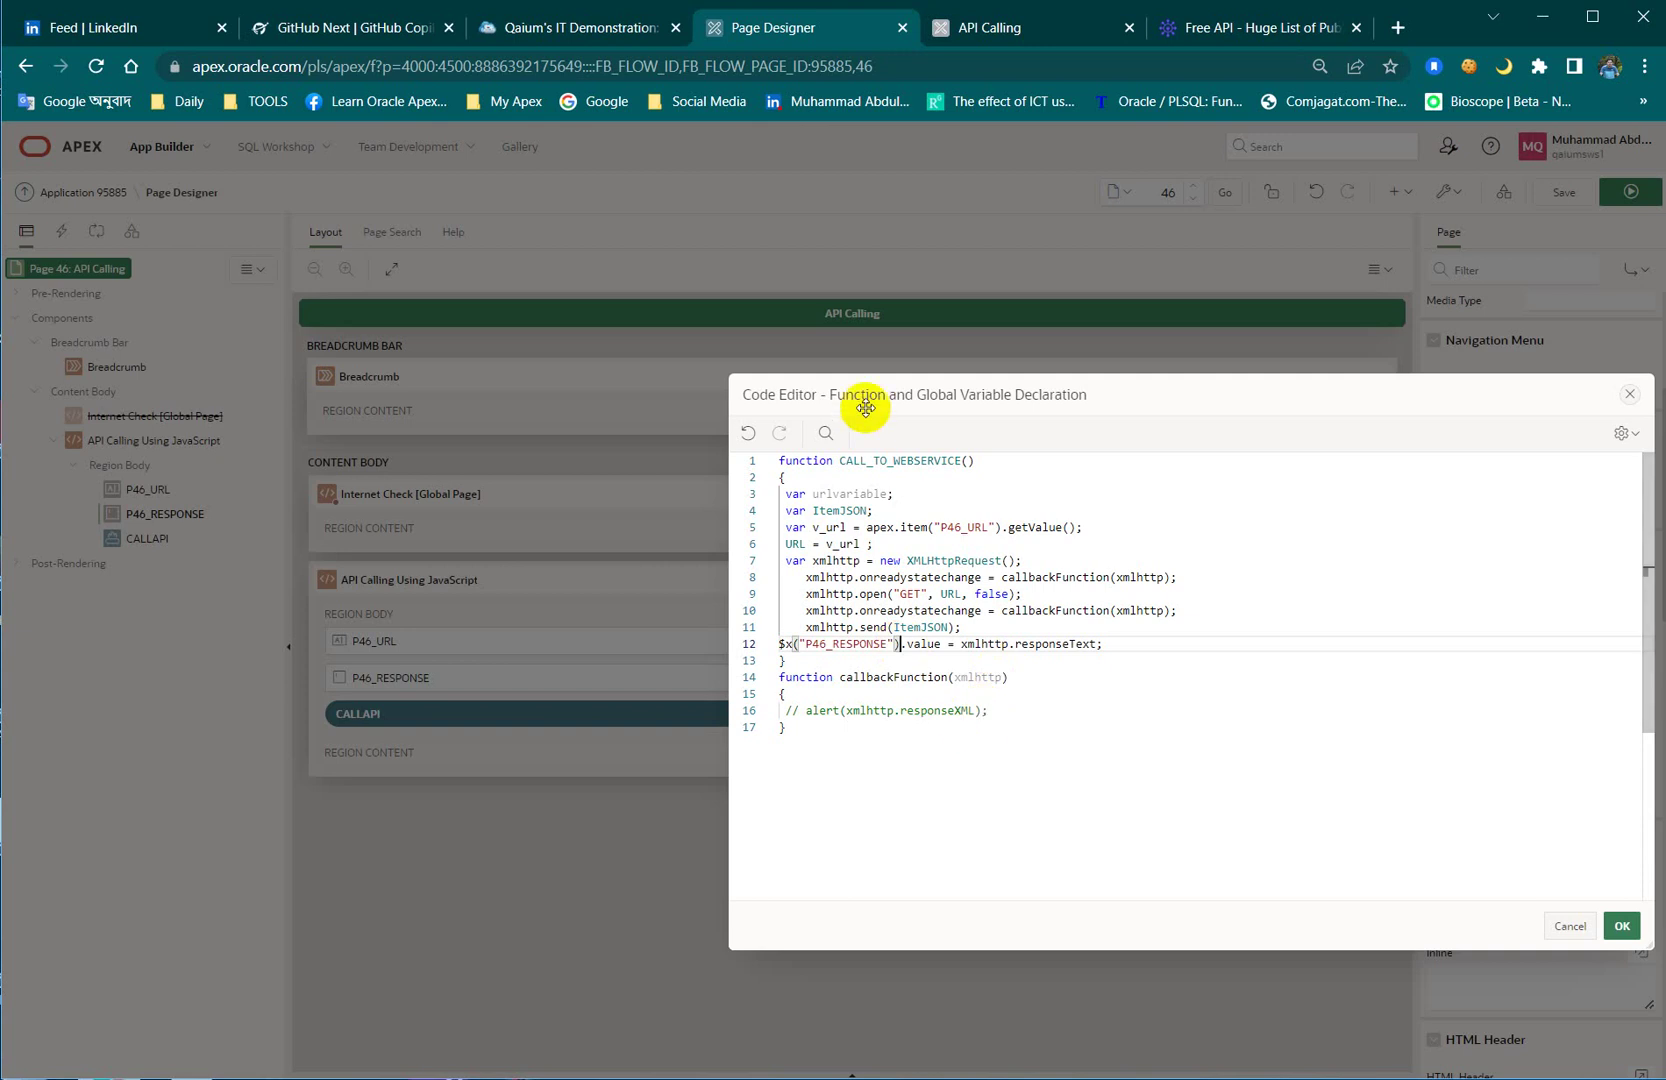
# Step: Accept the edited JavaScript code and save page 46
pyautogui.moveTo(856, 755); pyautogui.dragTo(790, 694)
pyautogui.click(872, 755)
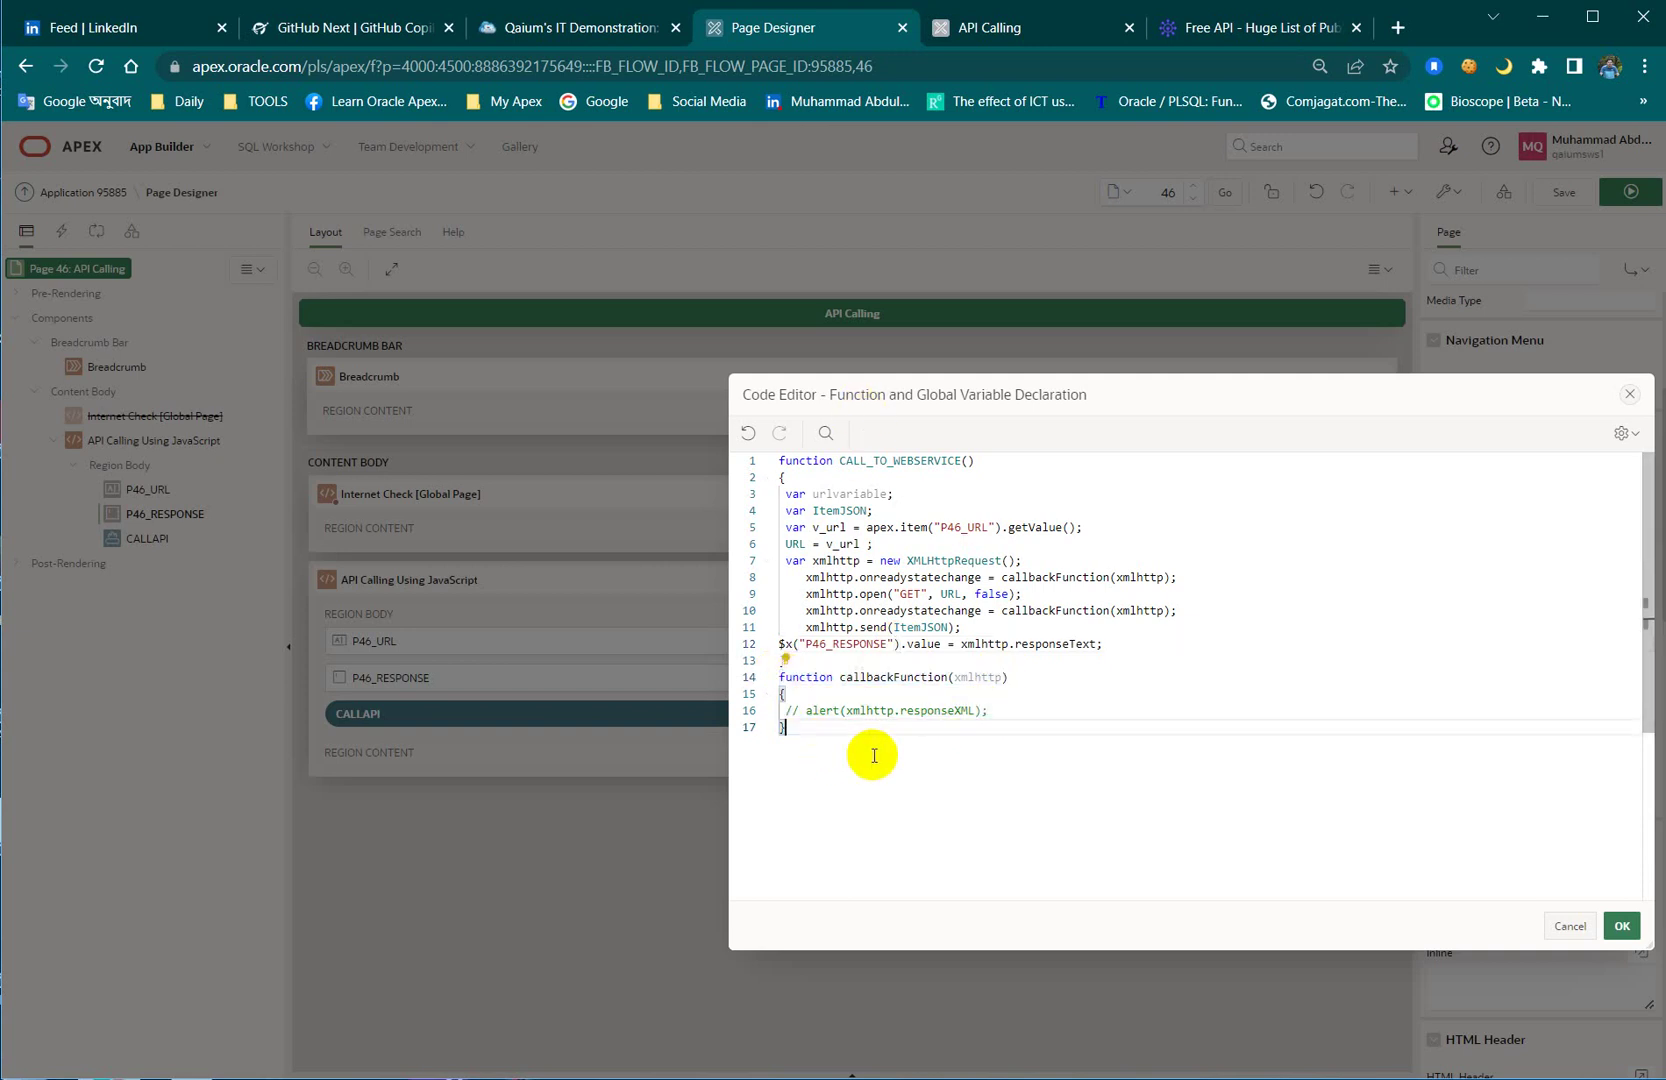
pyautogui.click(1620, 926)
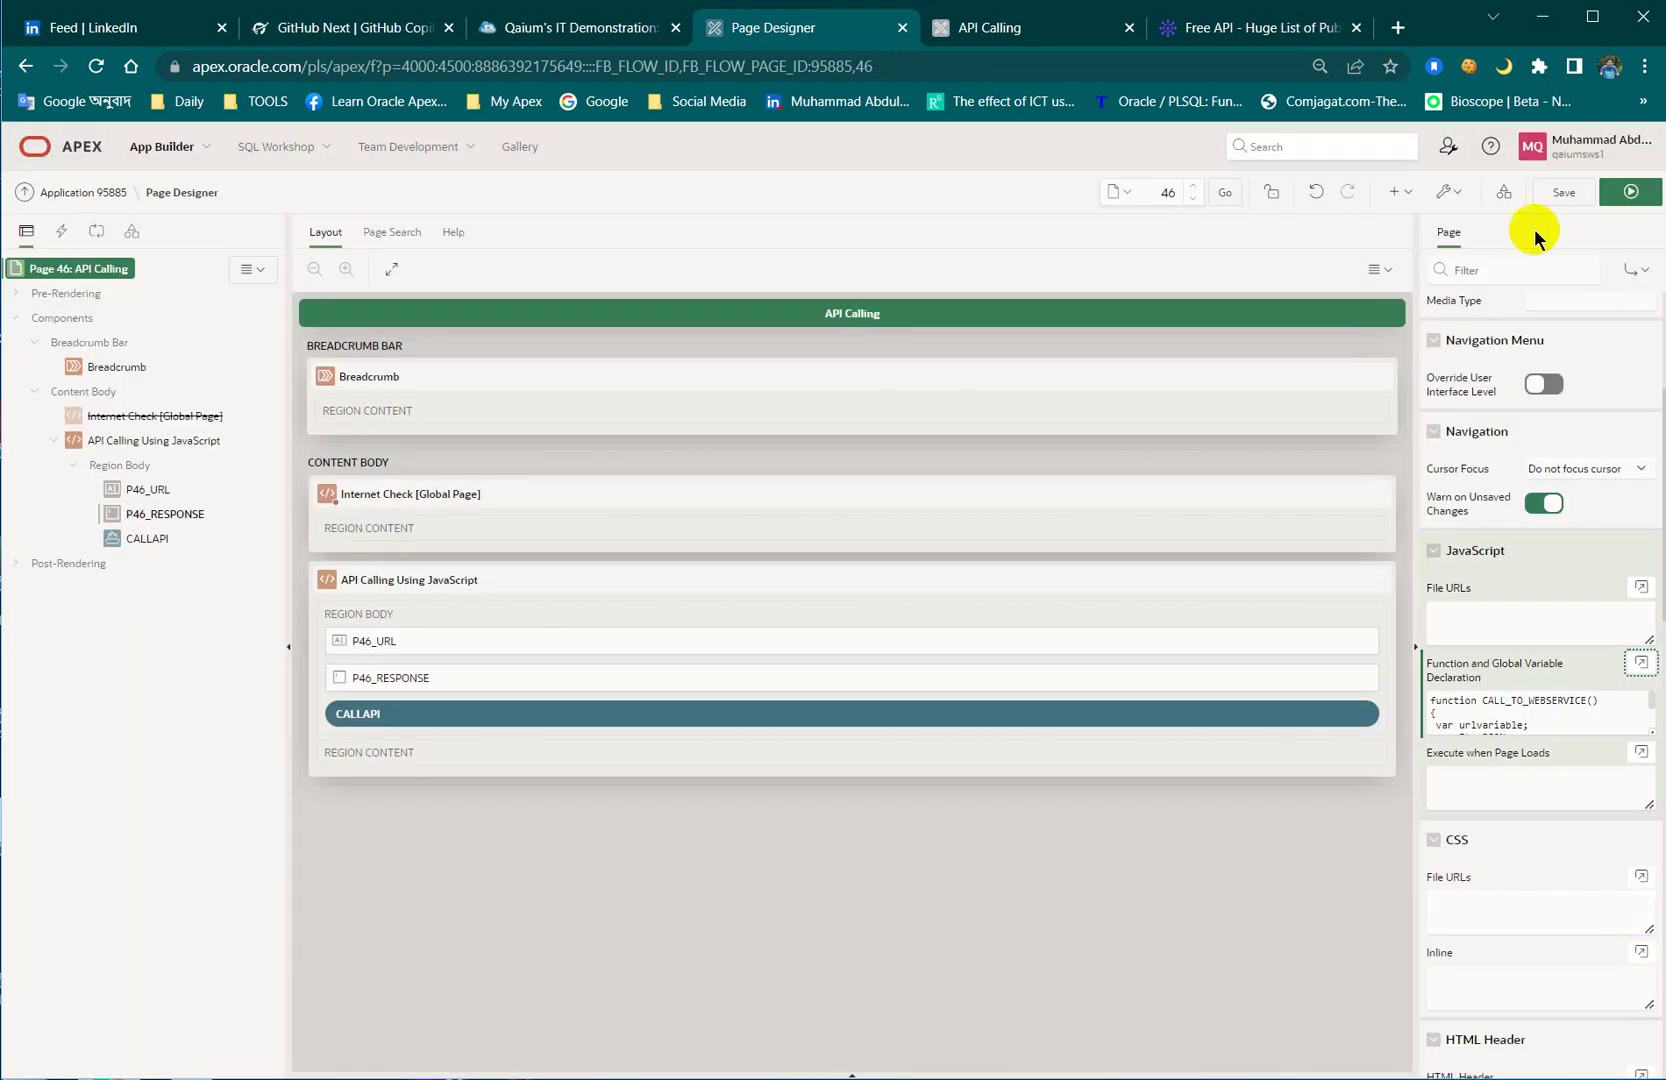
pyautogui.click(1565, 192)
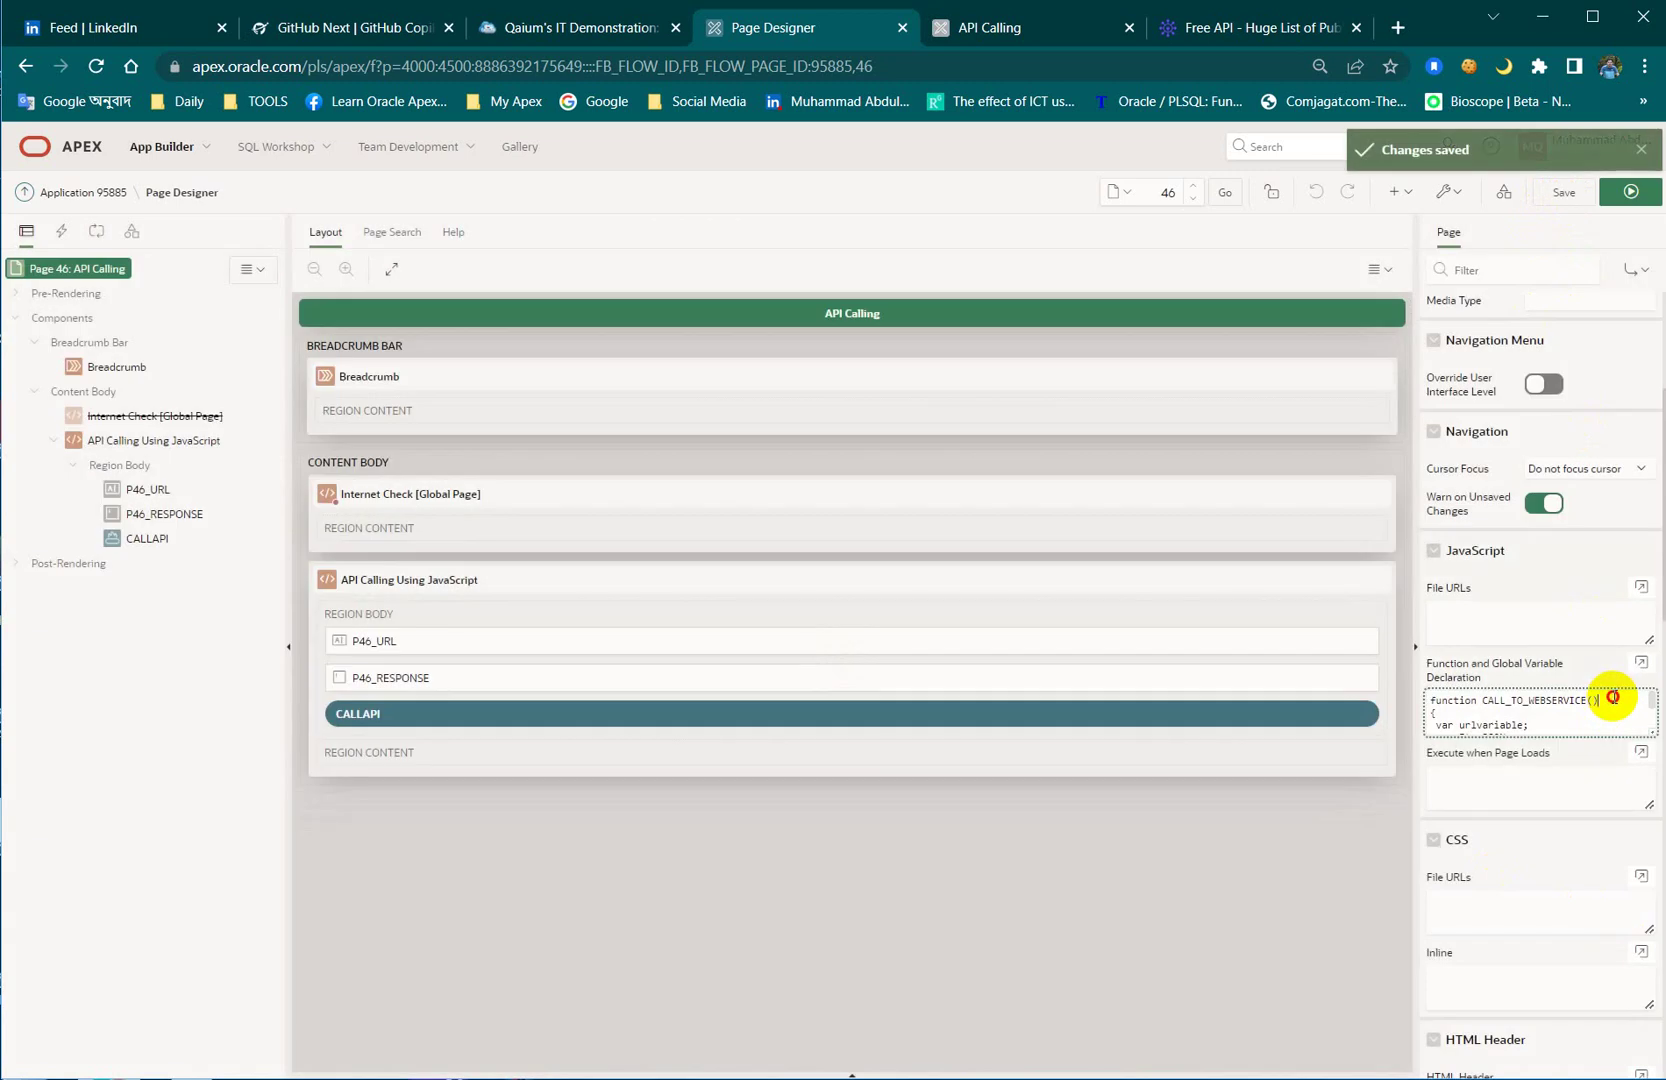
pyautogui.moveTo(1598, 700); pyautogui.dragTo(1482, 700)
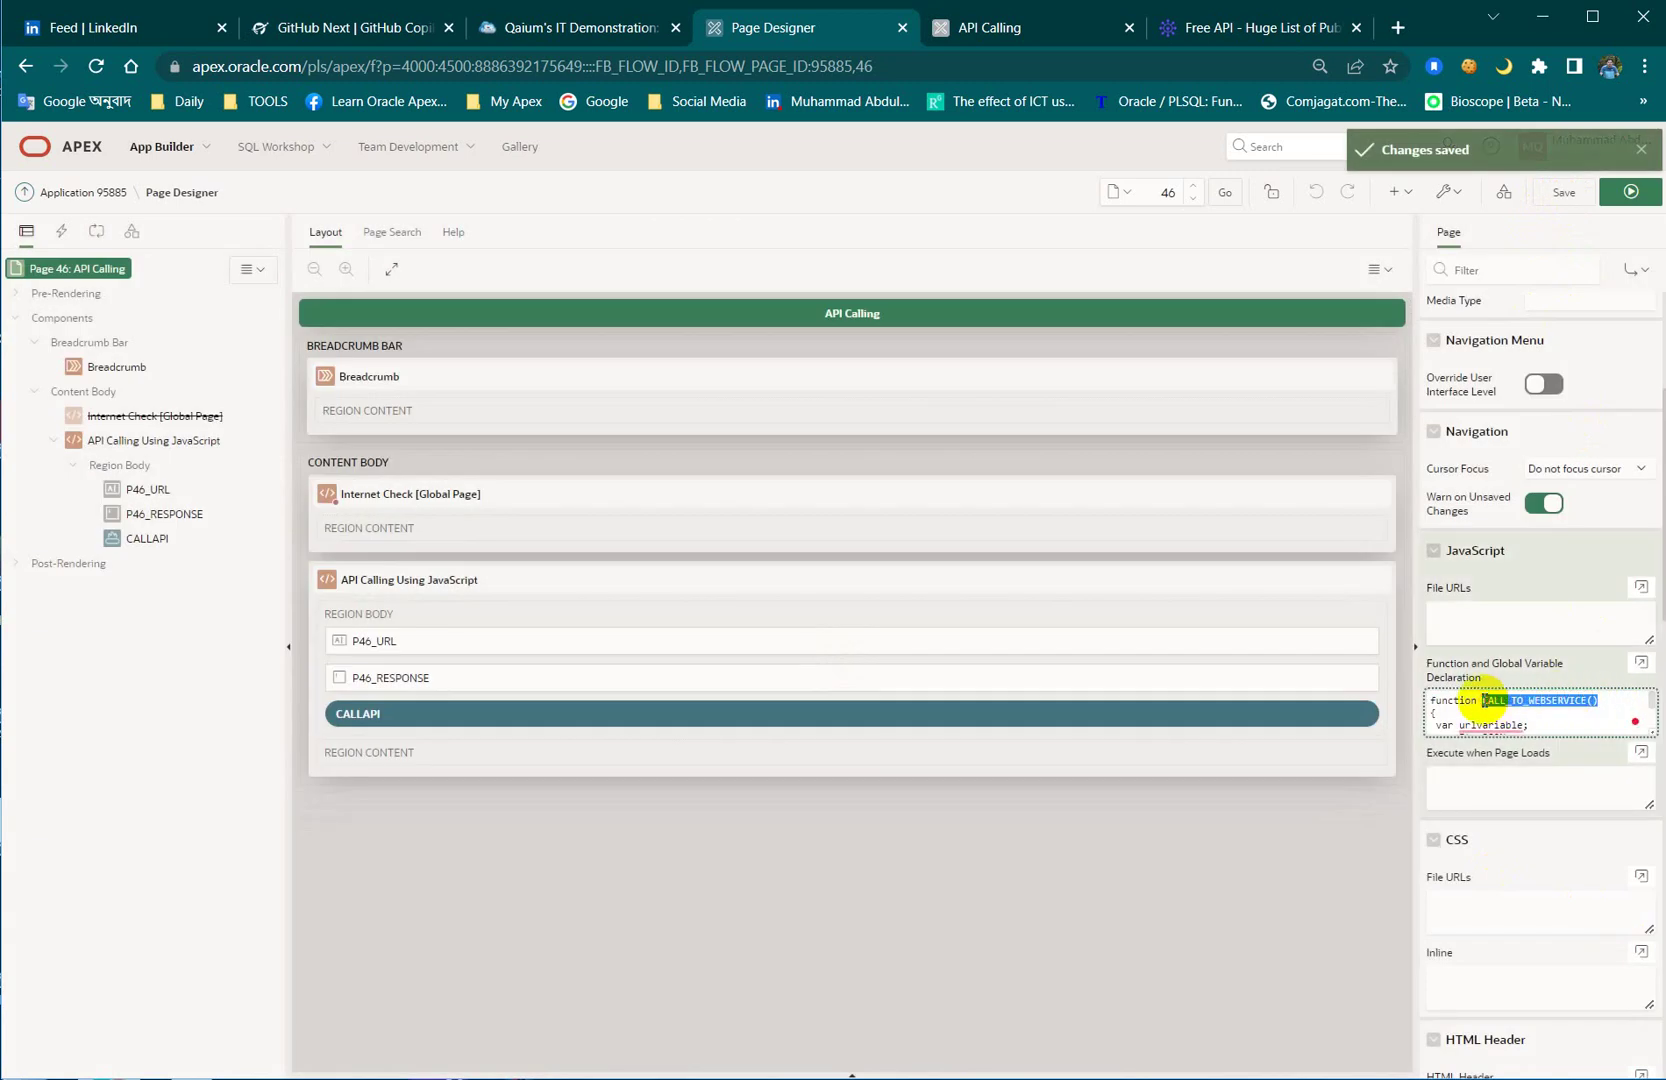
# Step: Create a click dynamic action on the CALLAPI button and name it API CALL
pyautogui.click(146, 539)
pyautogui.rightClick(145, 539)
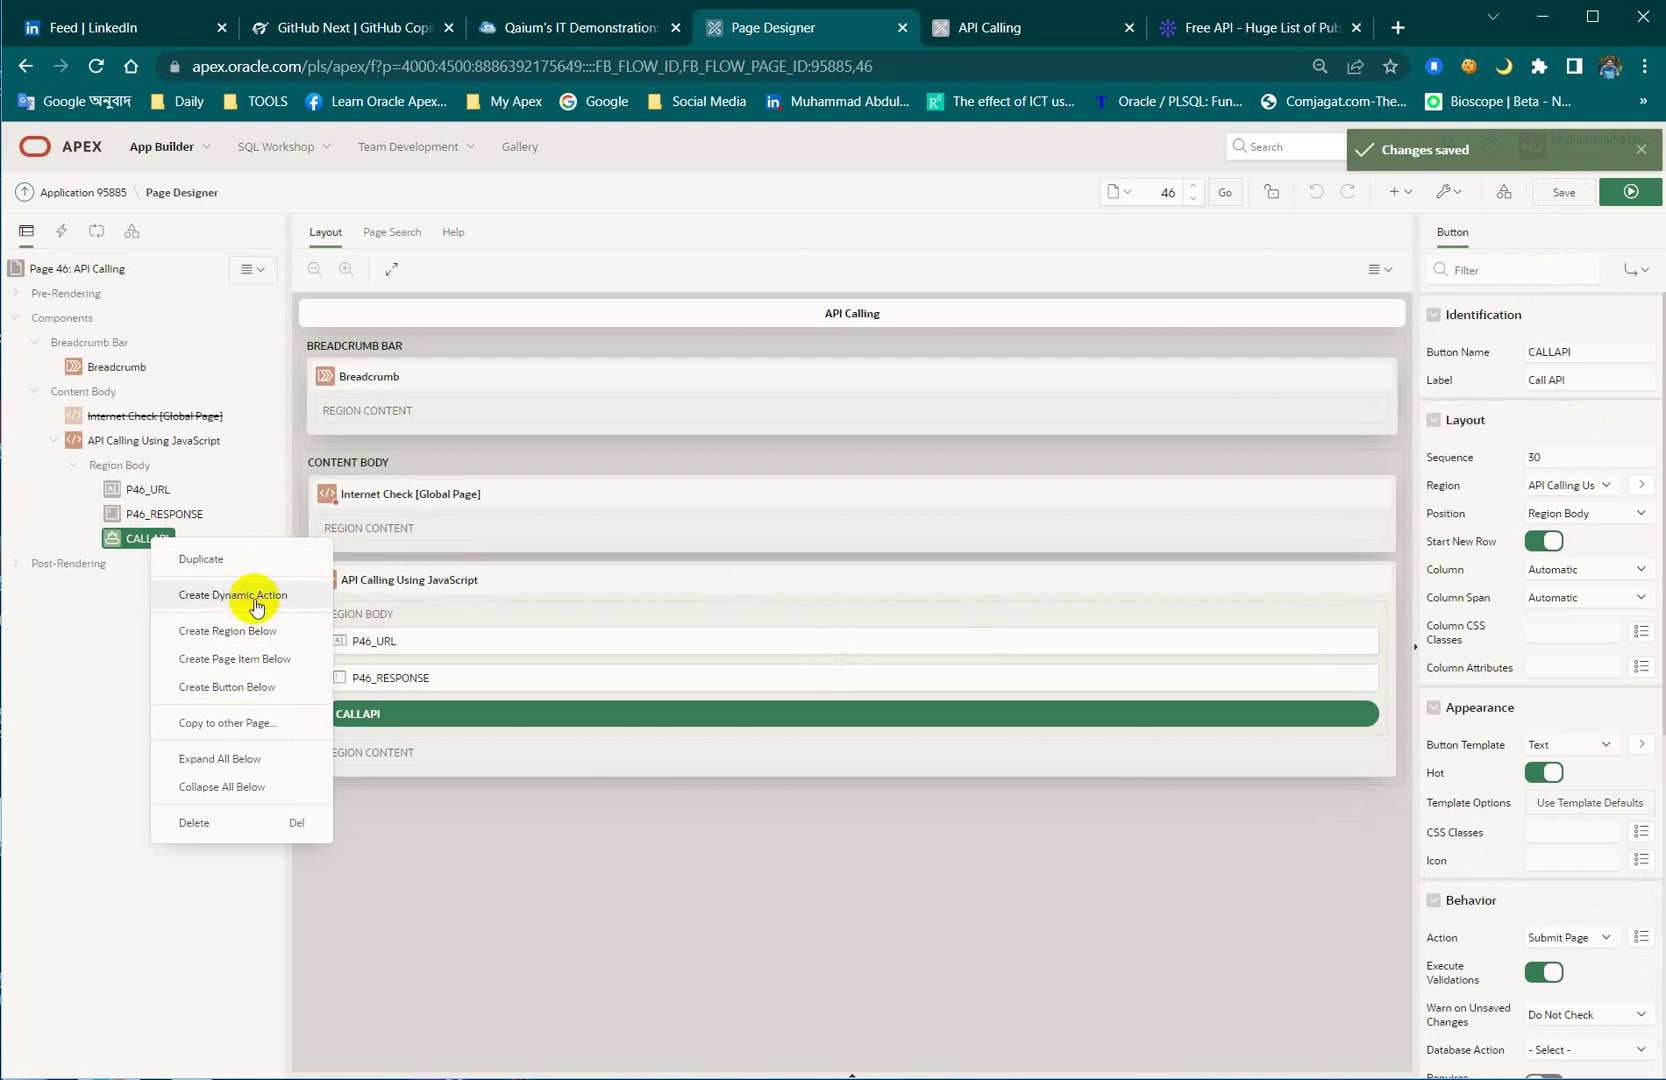
pyautogui.click(233, 595)
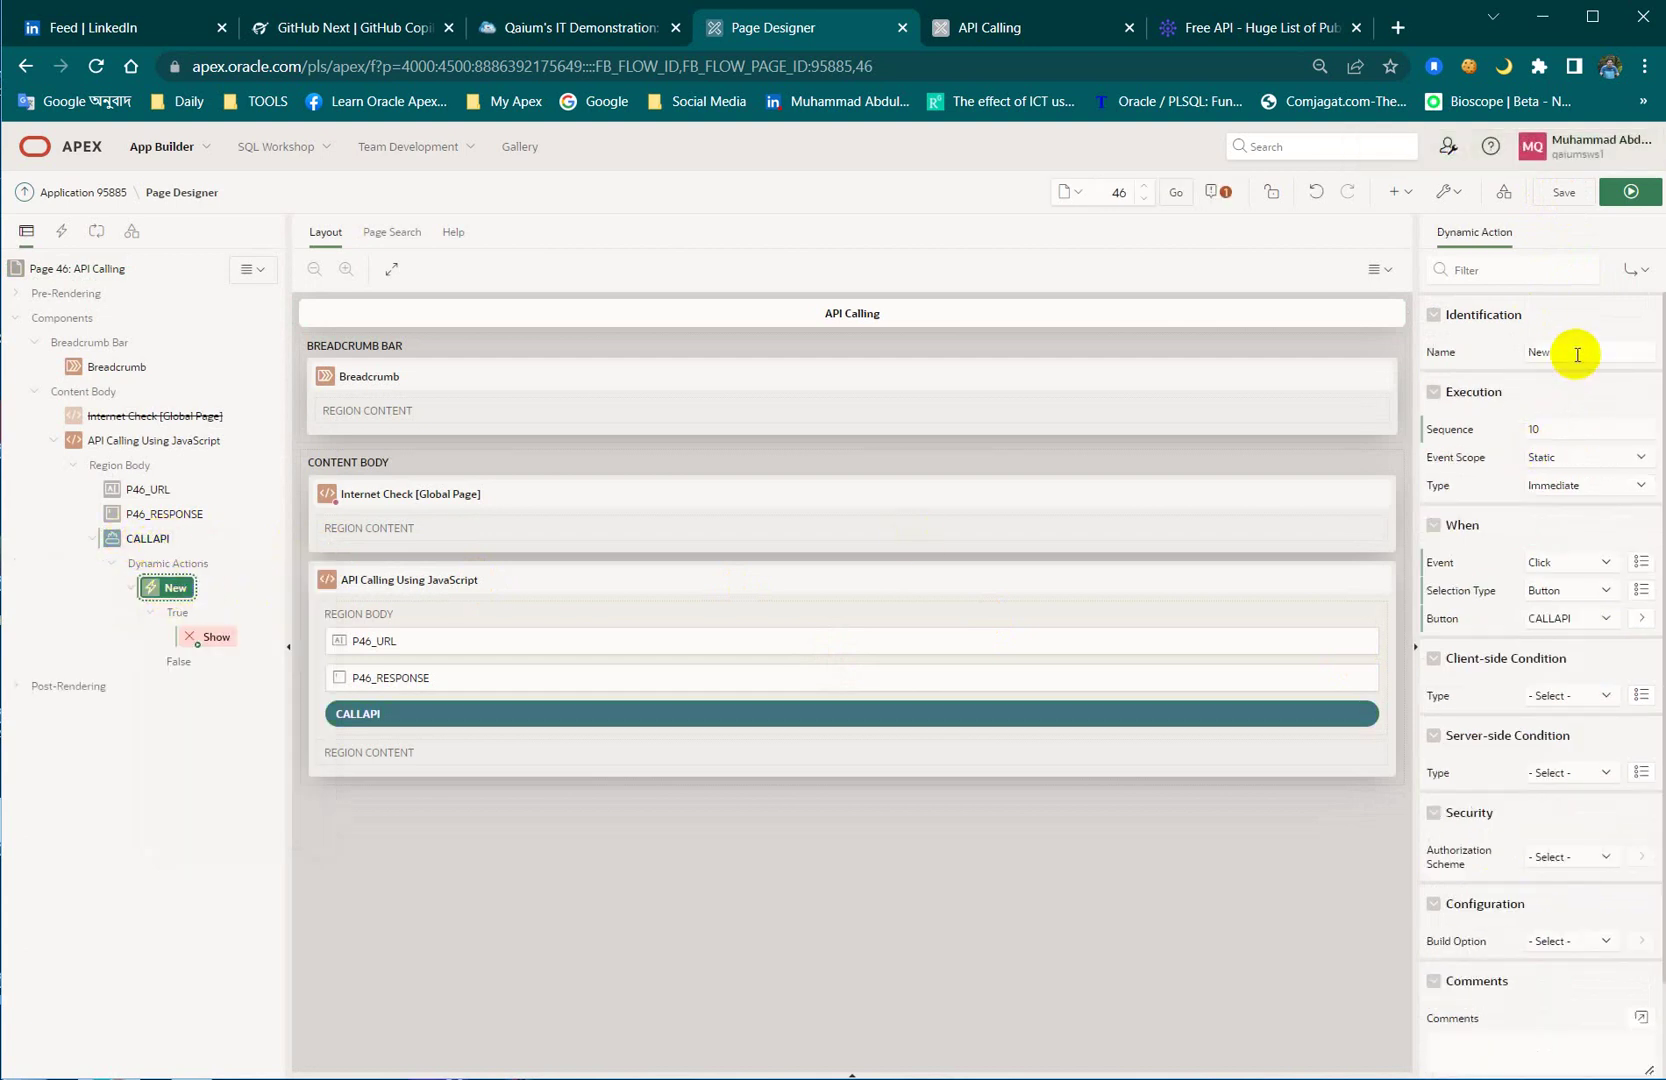
pyautogui.doubleClick(1577, 354)
pyautogui.write('API CALL')
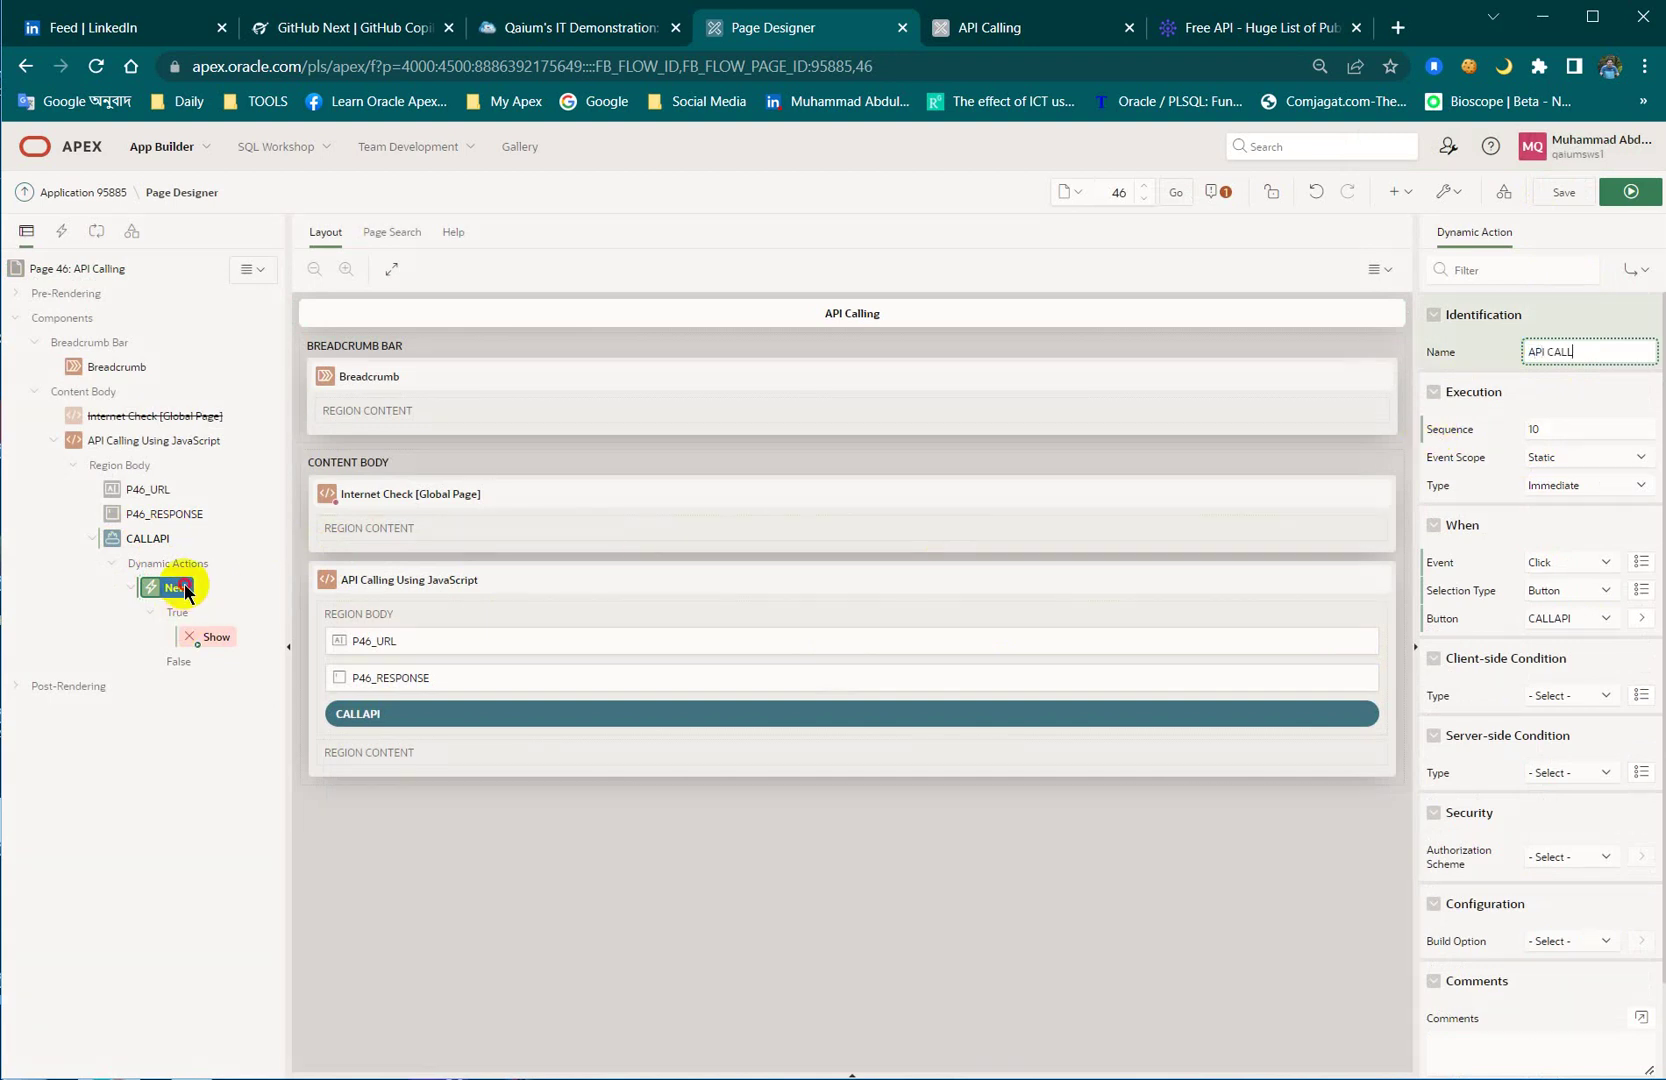
# Step: Change the dynamic action's Show true action to Execute JavaScript Code
pyautogui.click(183, 589)
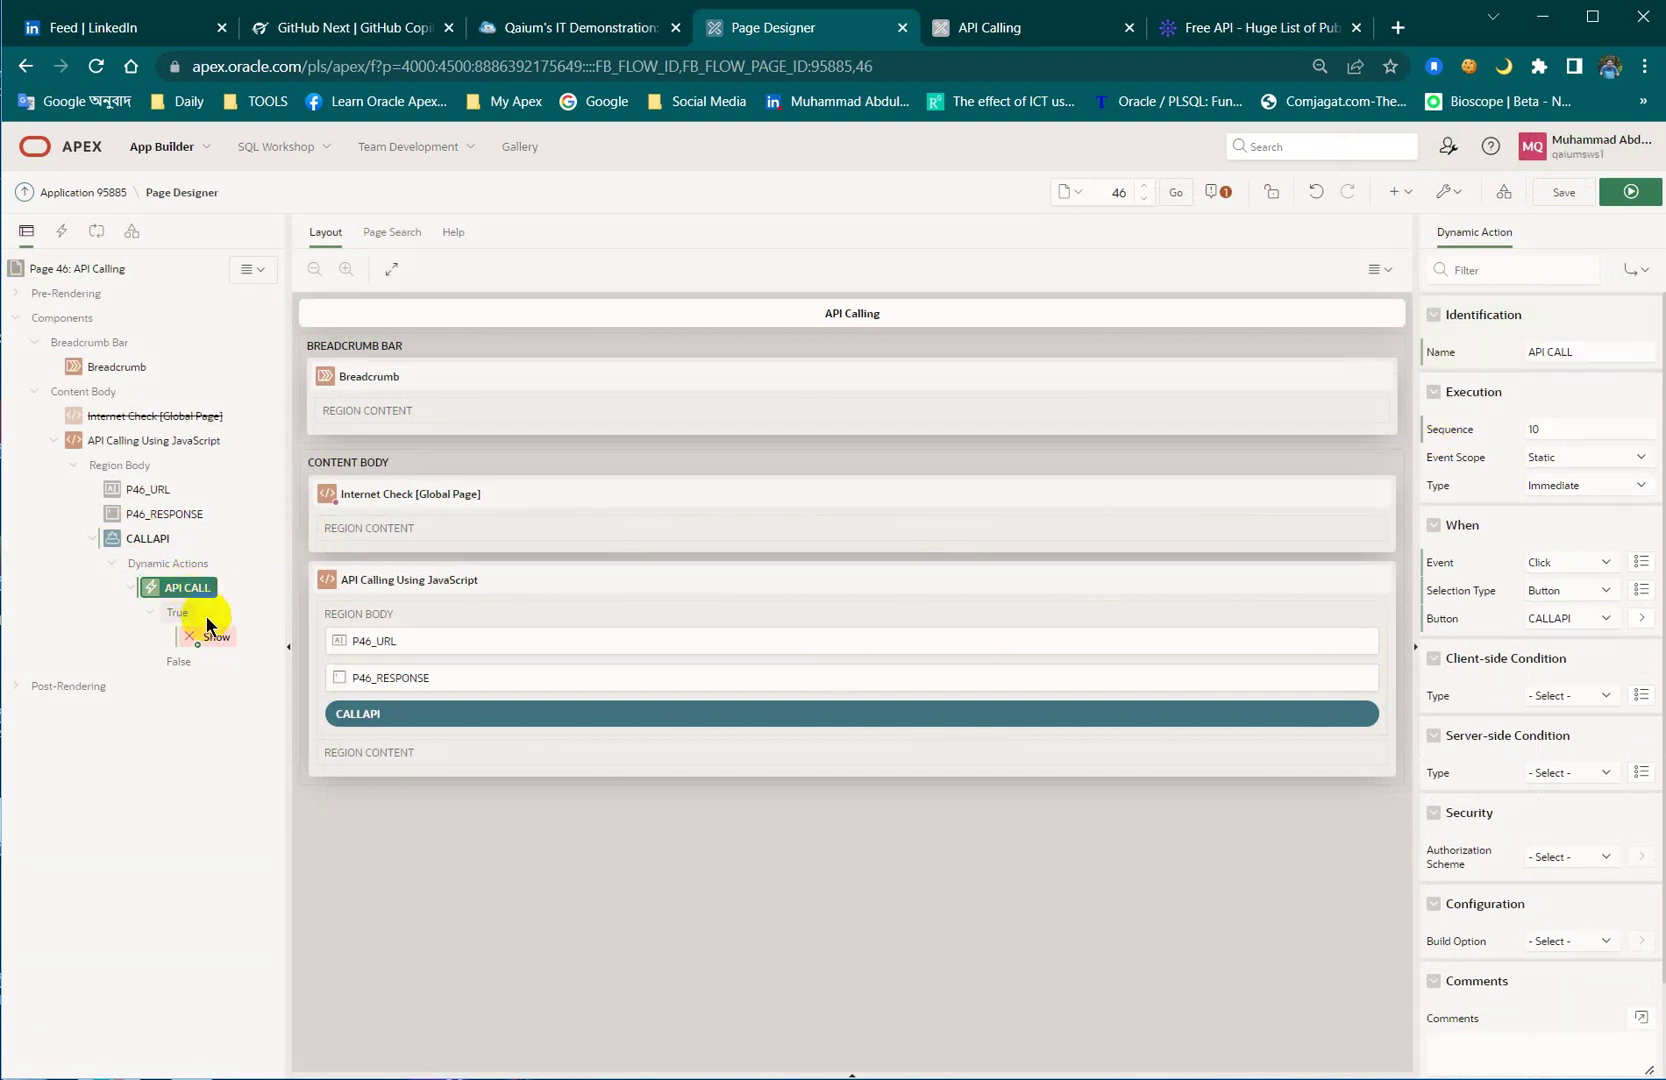
pyautogui.click(212, 639)
pyautogui.click(186, 588)
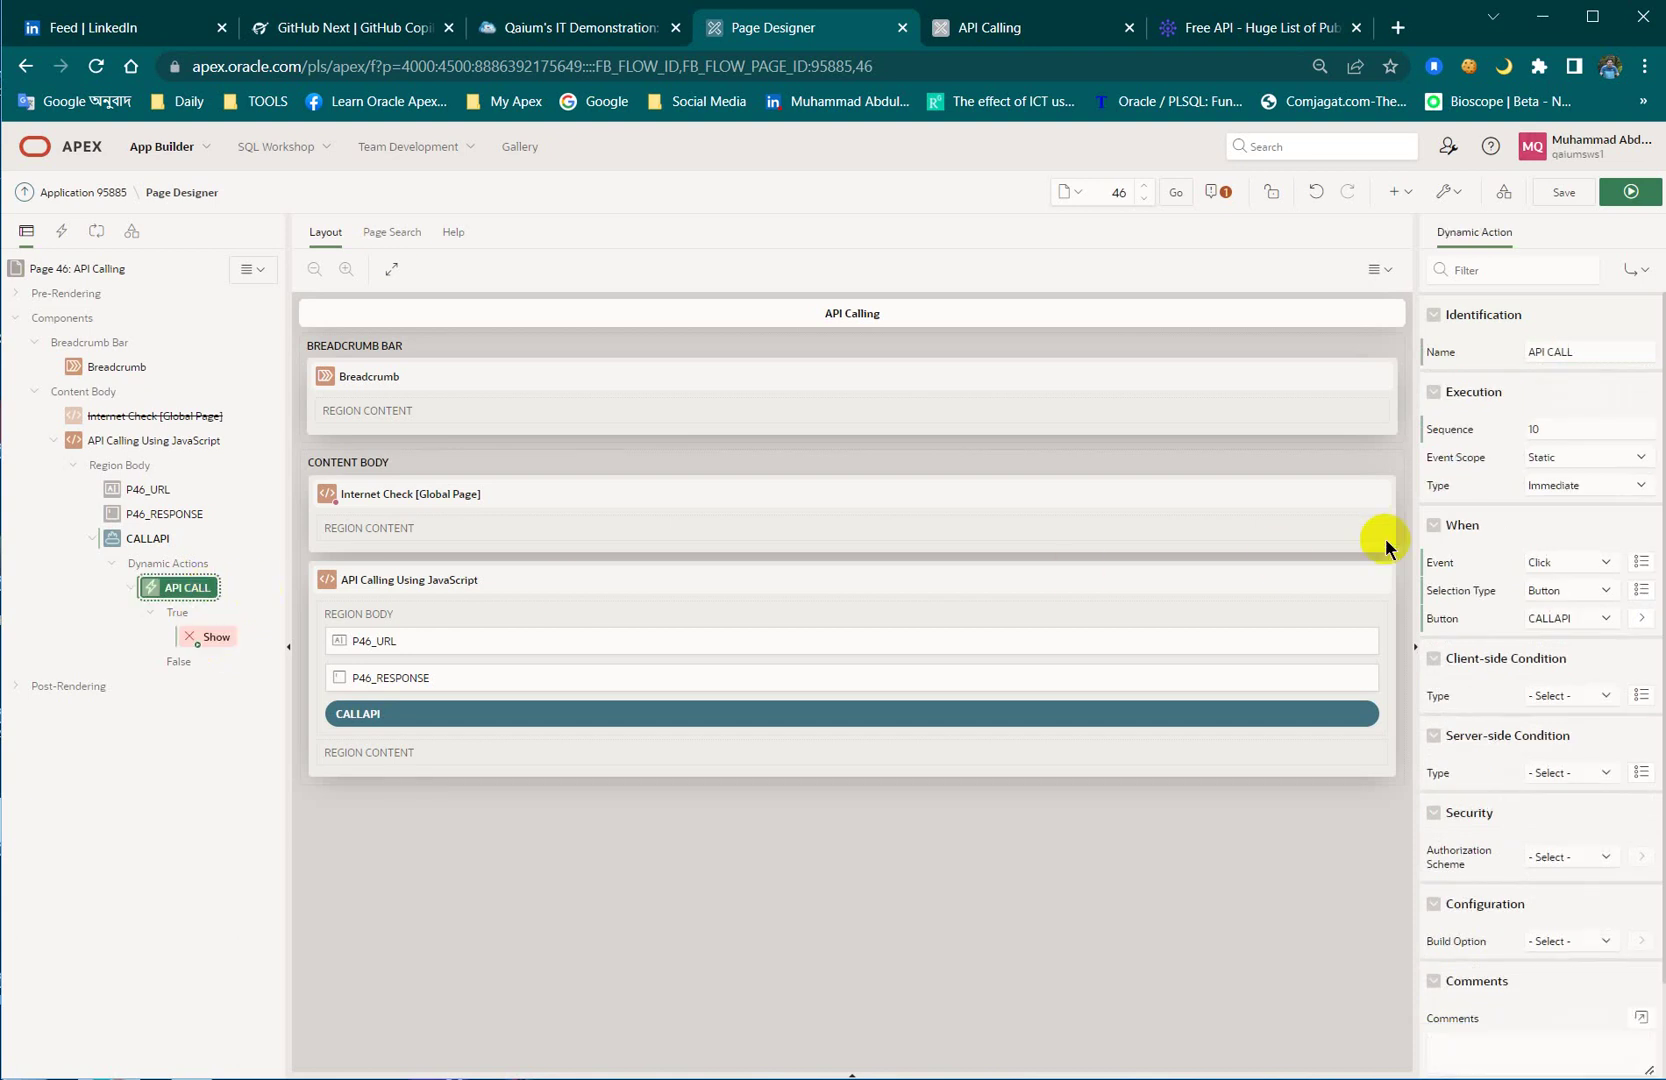
pyautogui.click(212, 640)
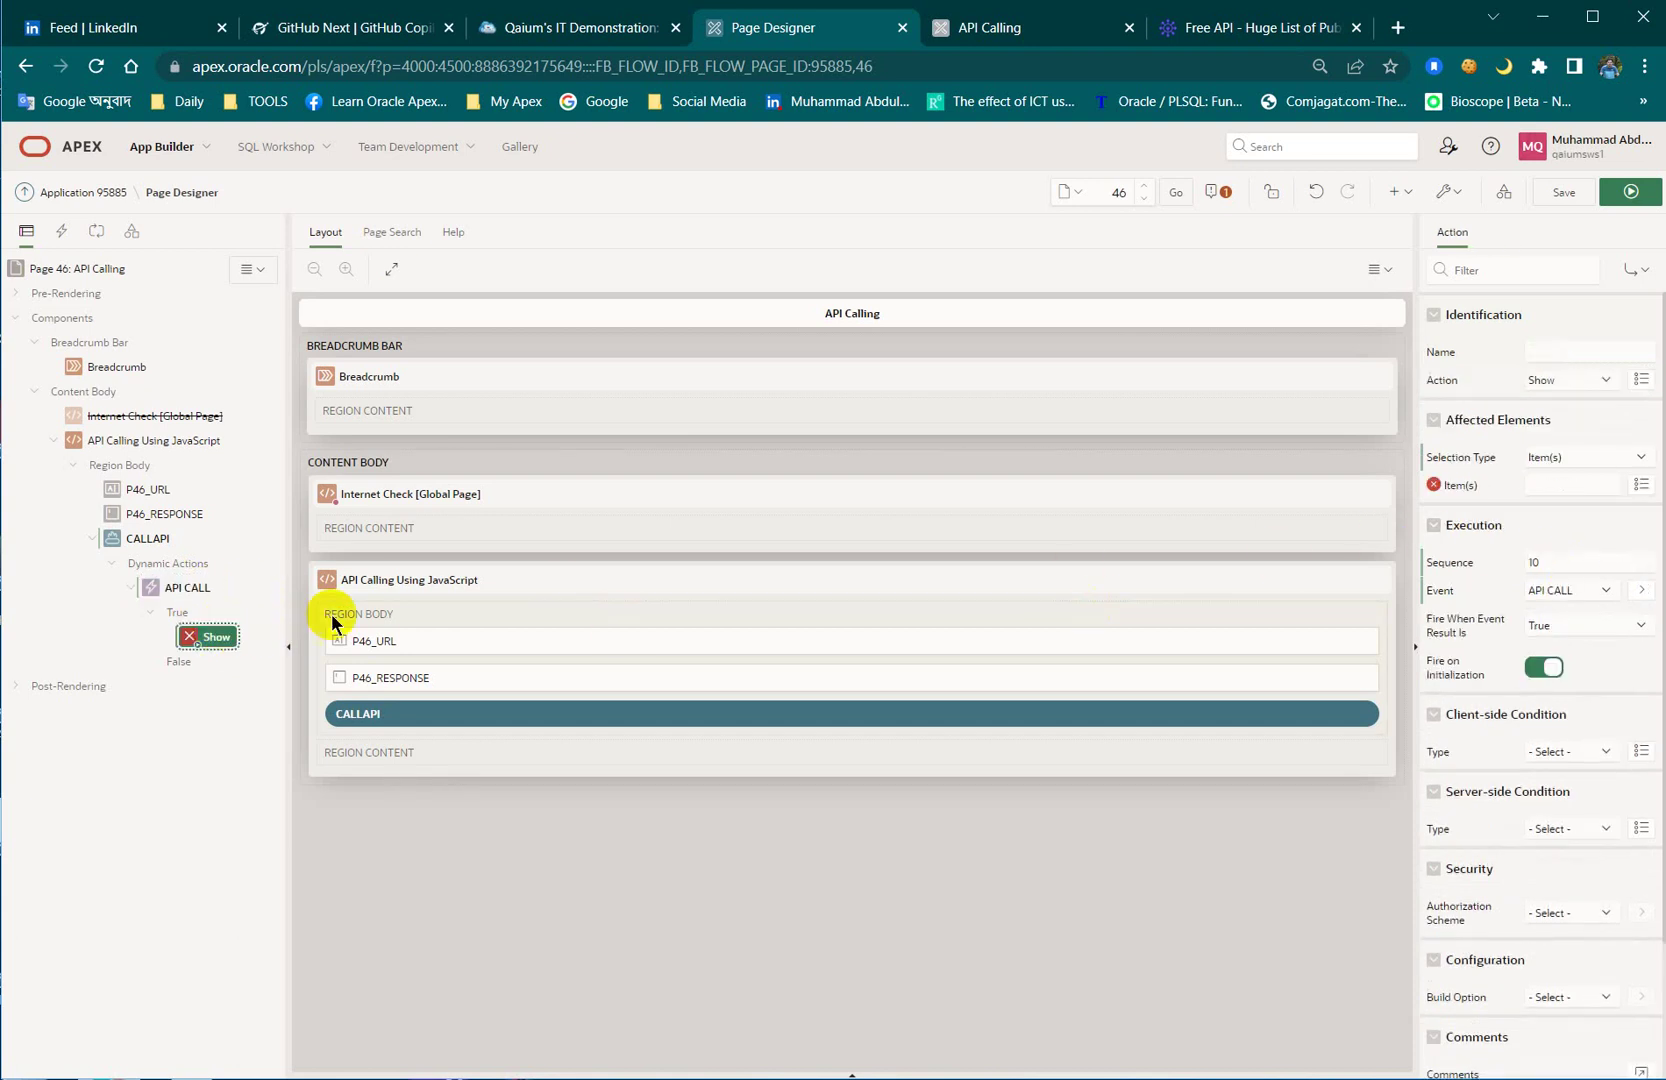
pyautogui.click(1571, 381)
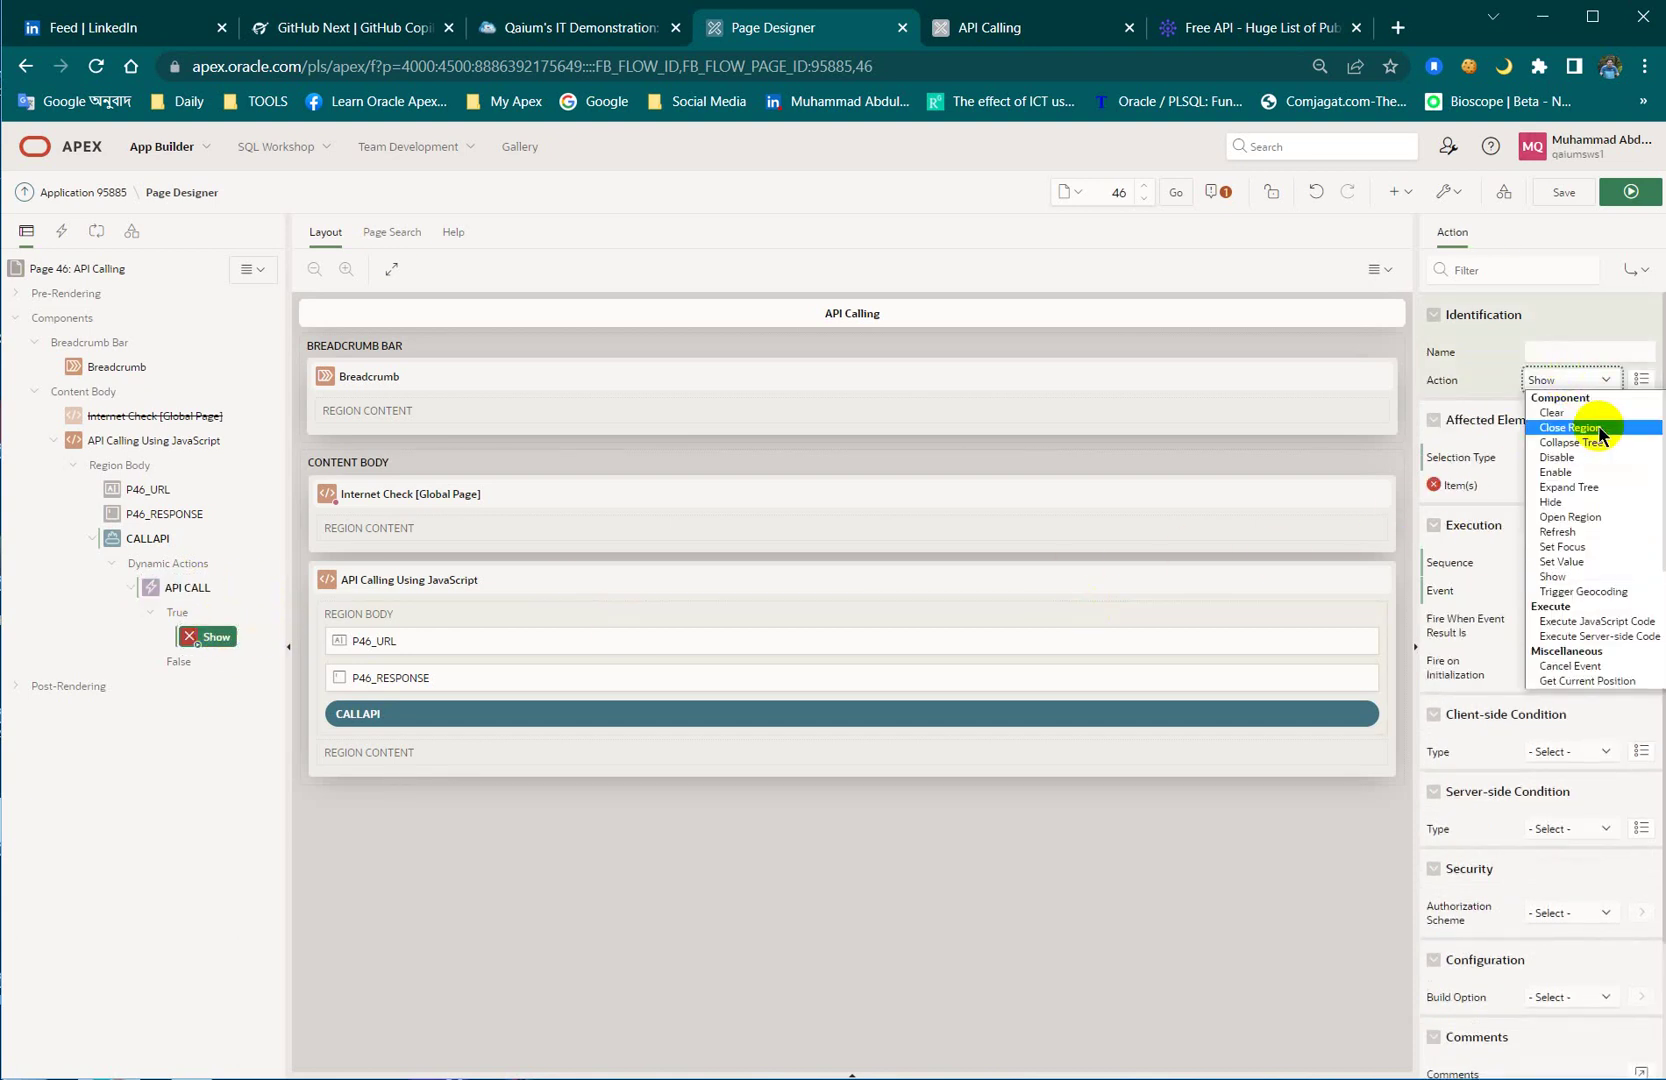
pyautogui.click(1595, 621)
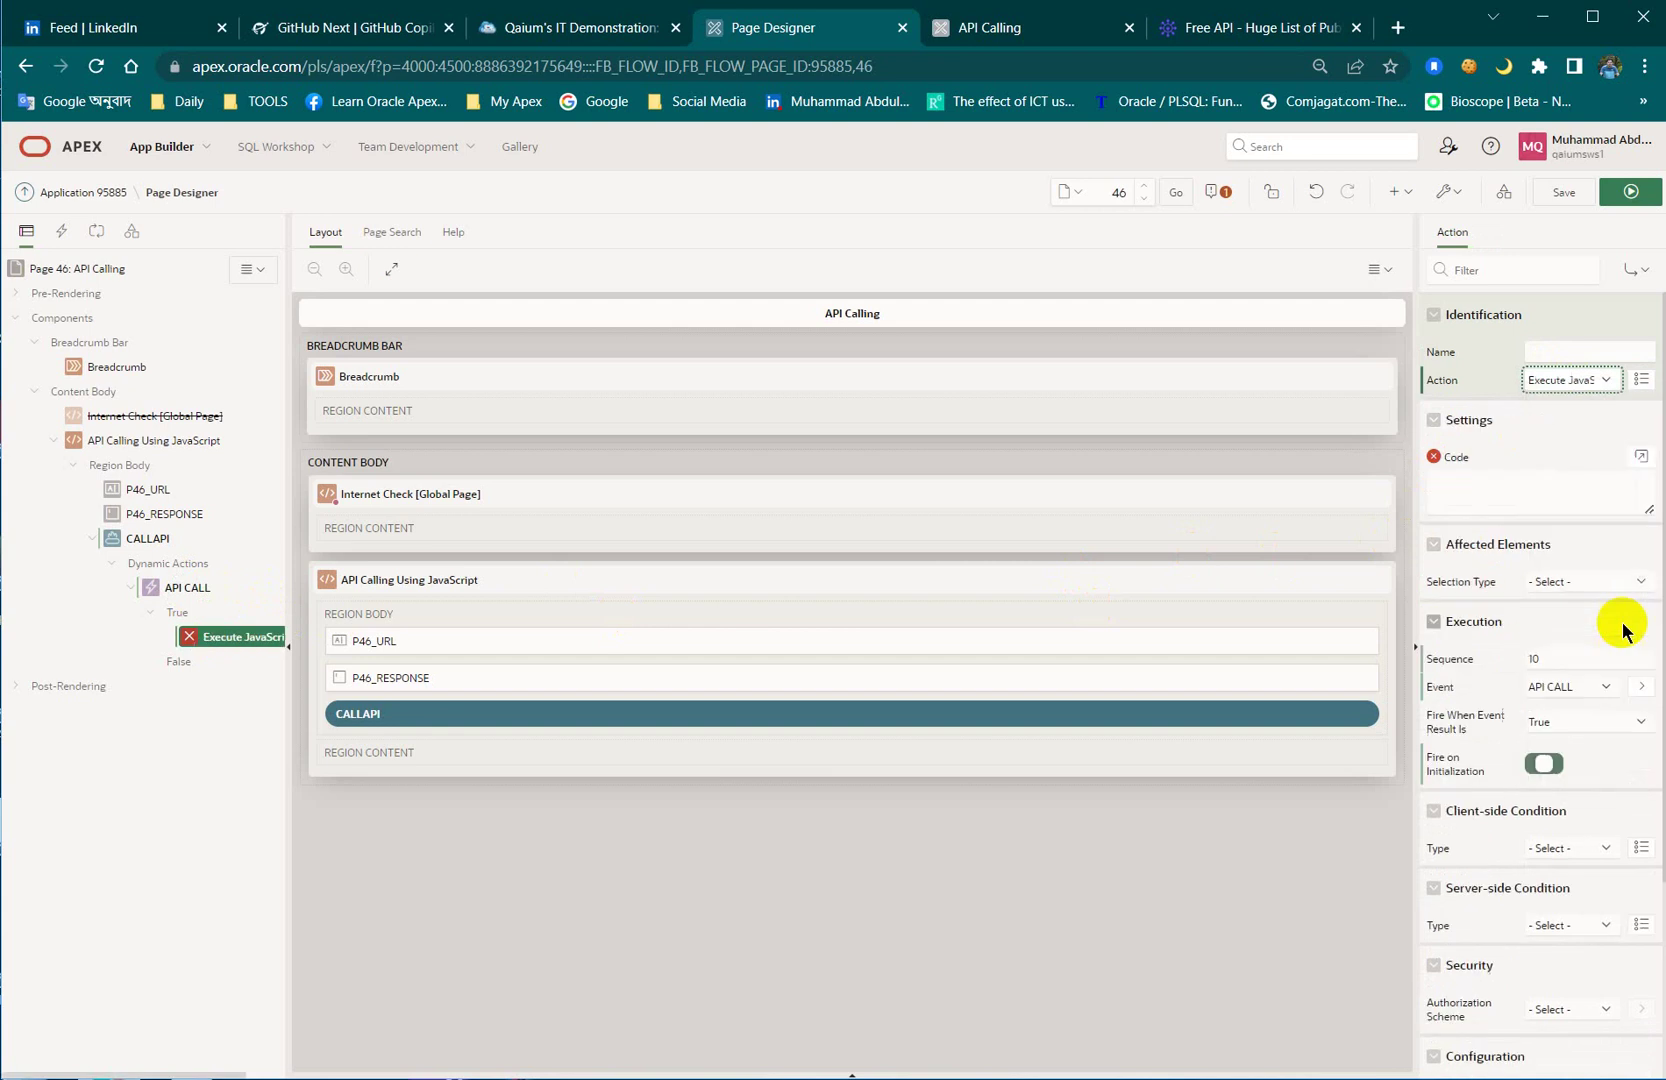
# Step: Enter CALL_TO_WEBSERVICE(); as the action code, save page 46, and view it running
pyautogui.click(1642, 458)
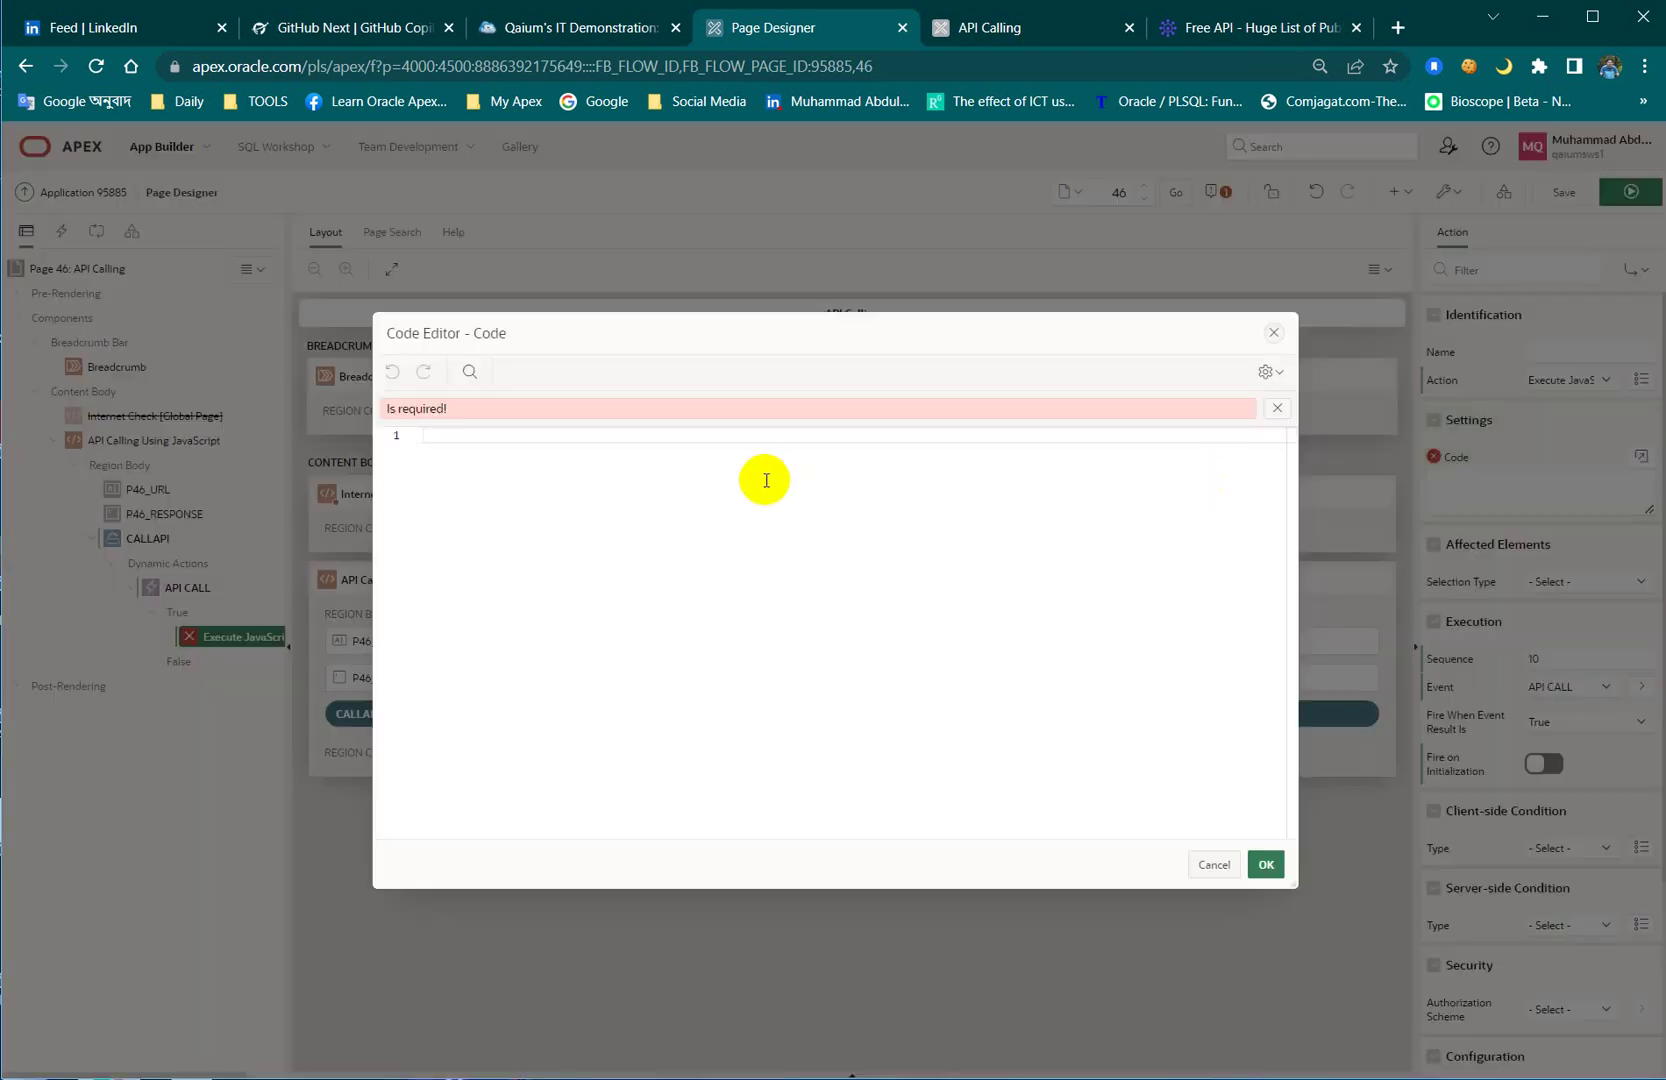
pyautogui.write('CALL_TO_WEBSERVICE();')
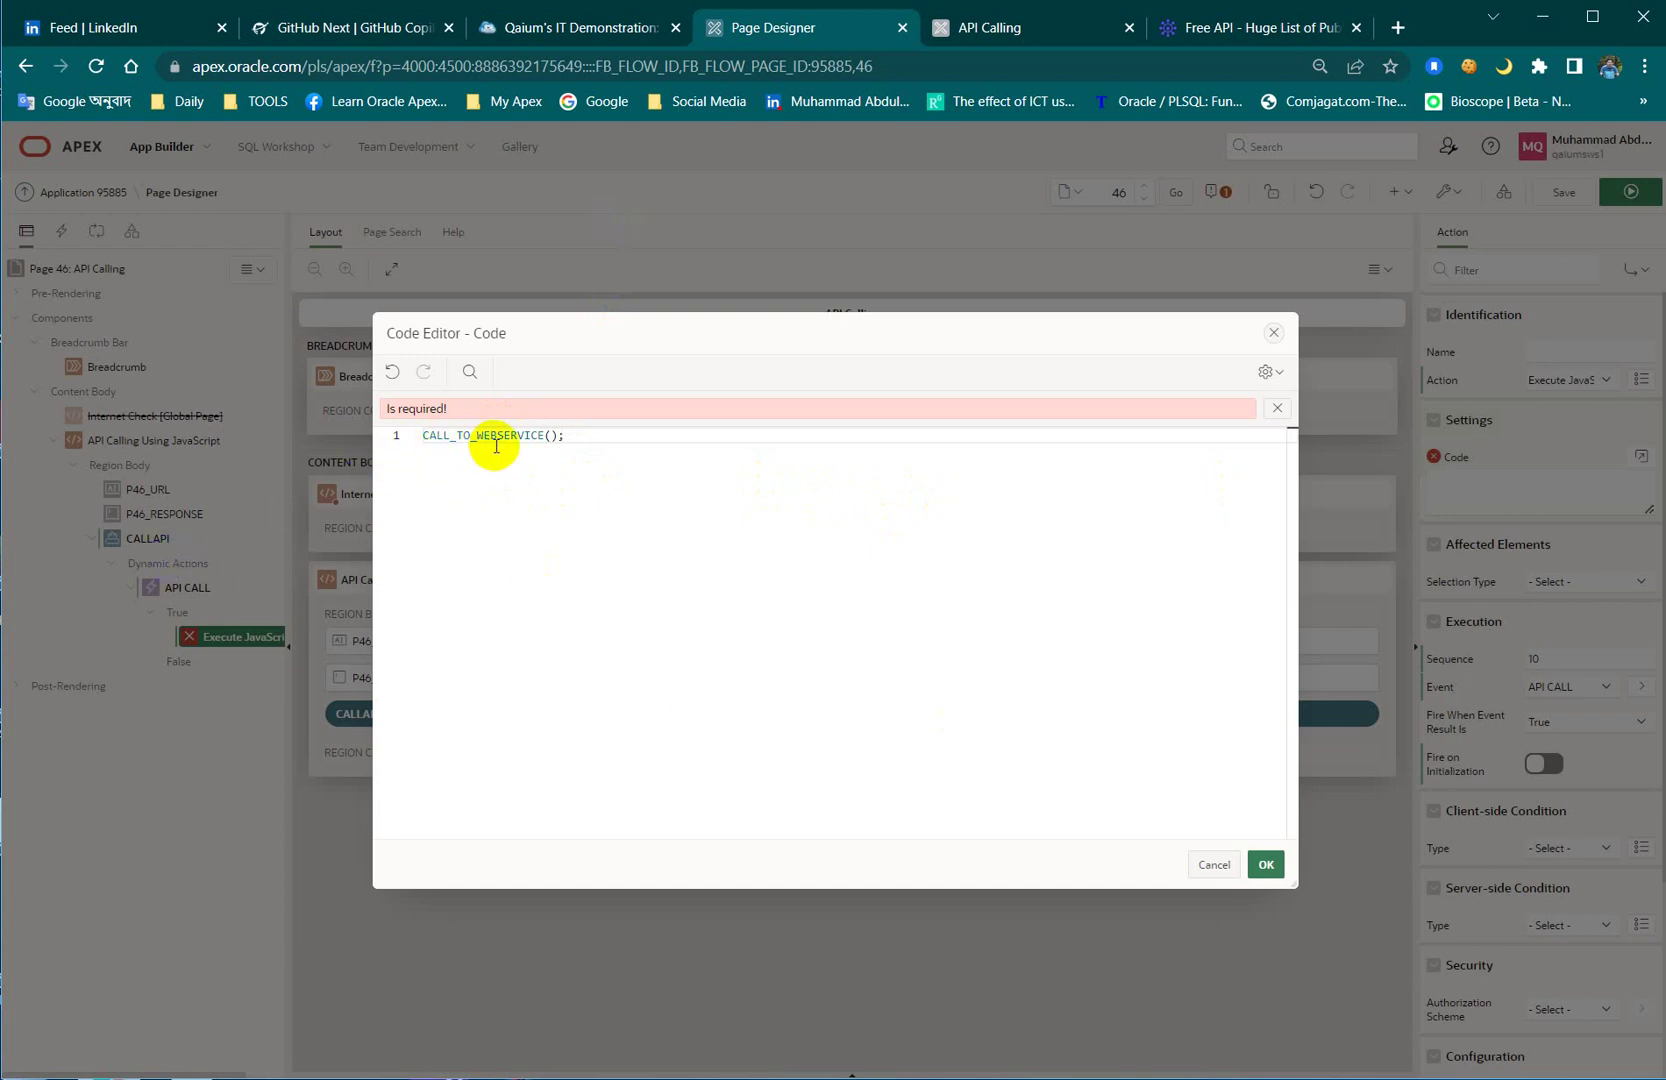
pyautogui.moveTo(564, 435); pyautogui.dragTo(414, 435)
pyautogui.click(581, 443)
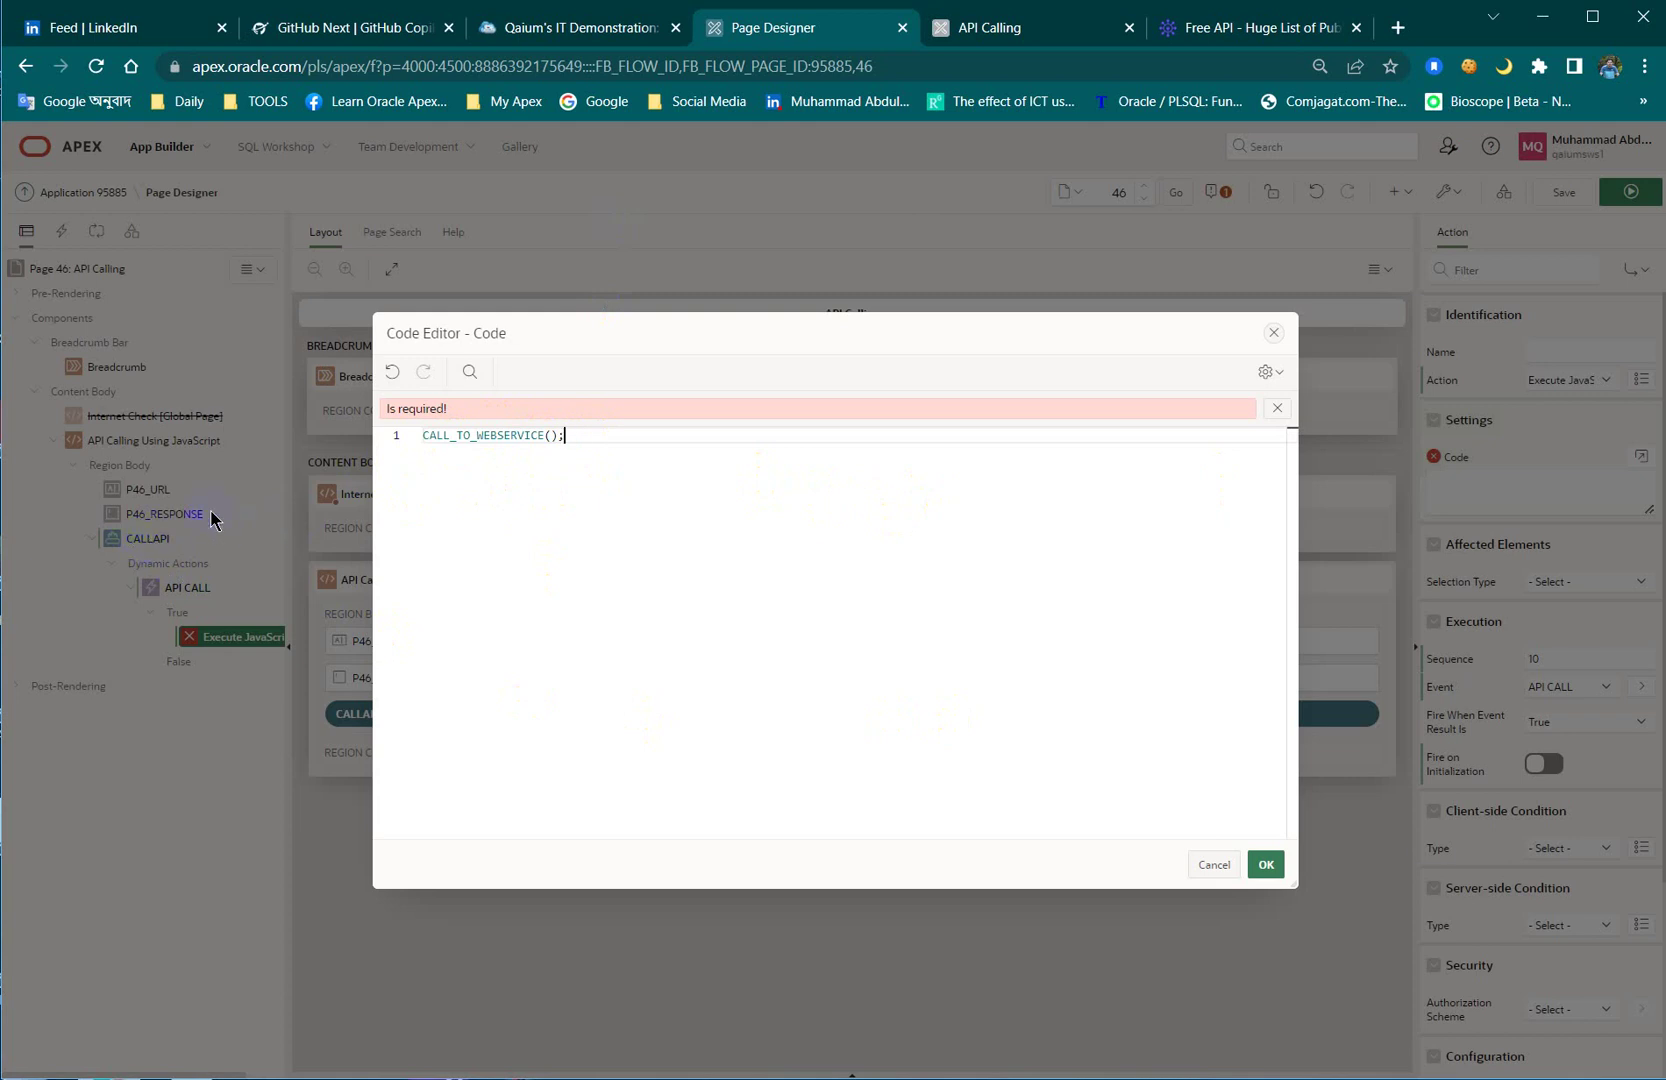
pyautogui.click(1265, 865)
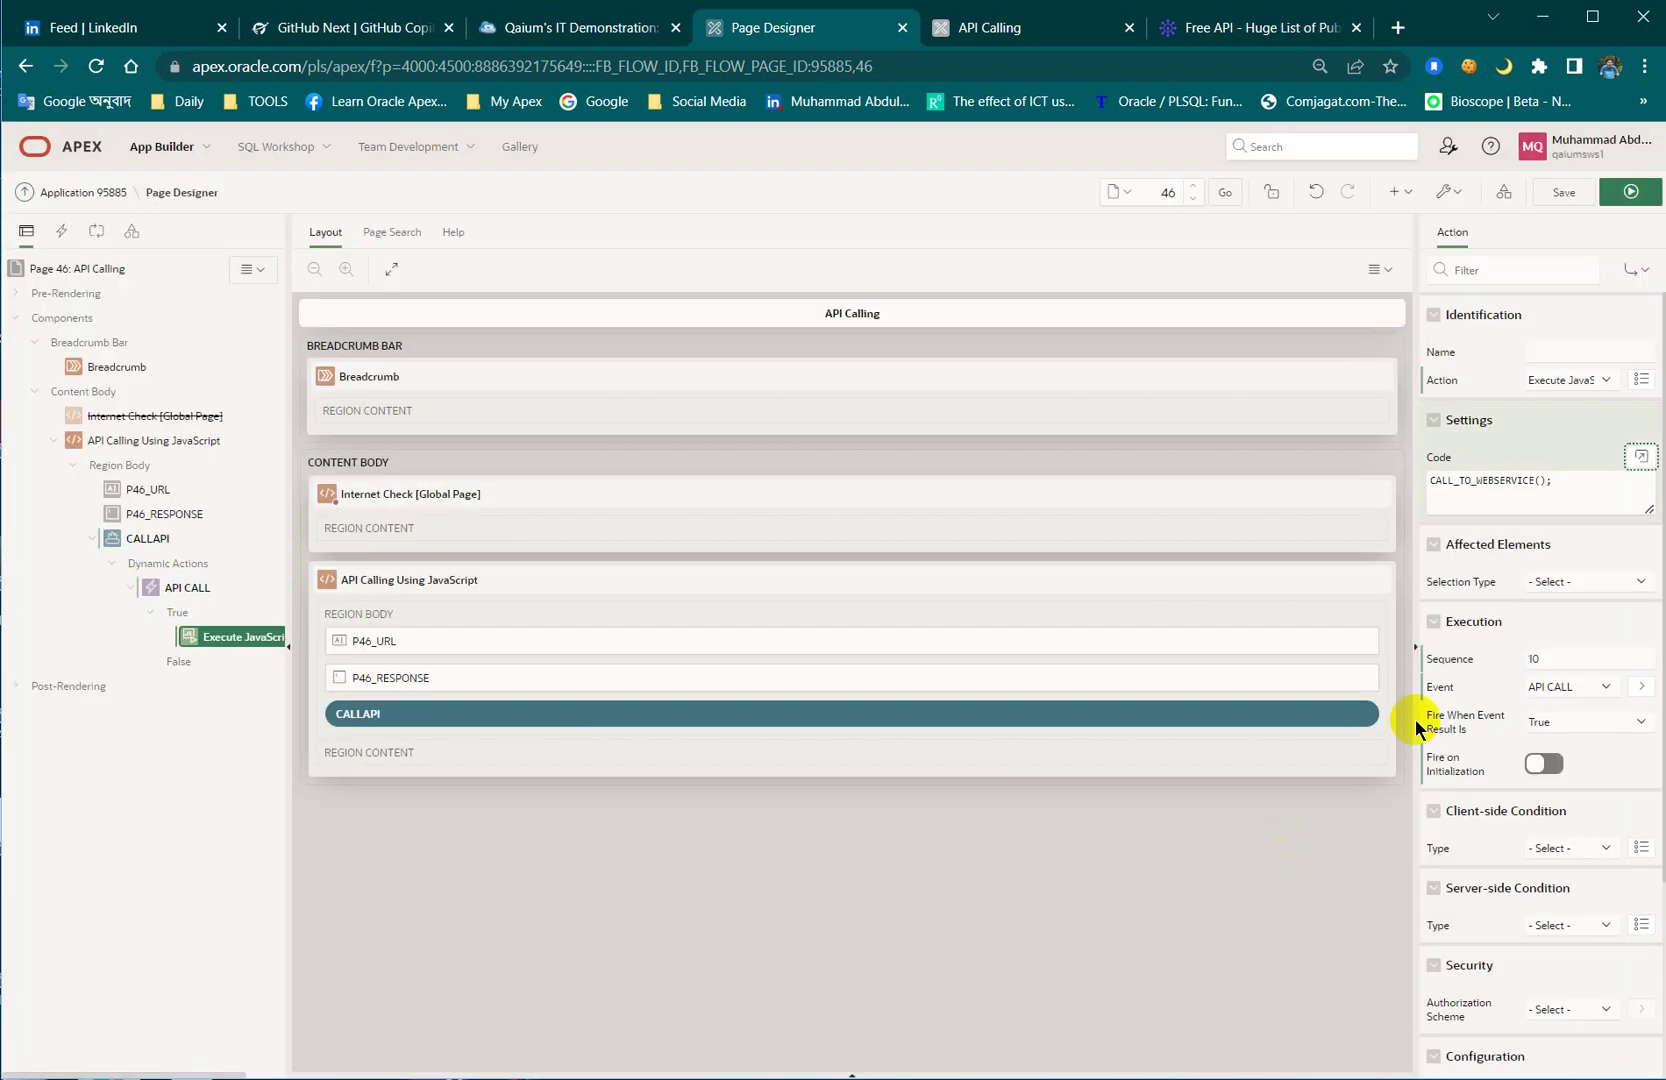
pyautogui.click(1564, 192)
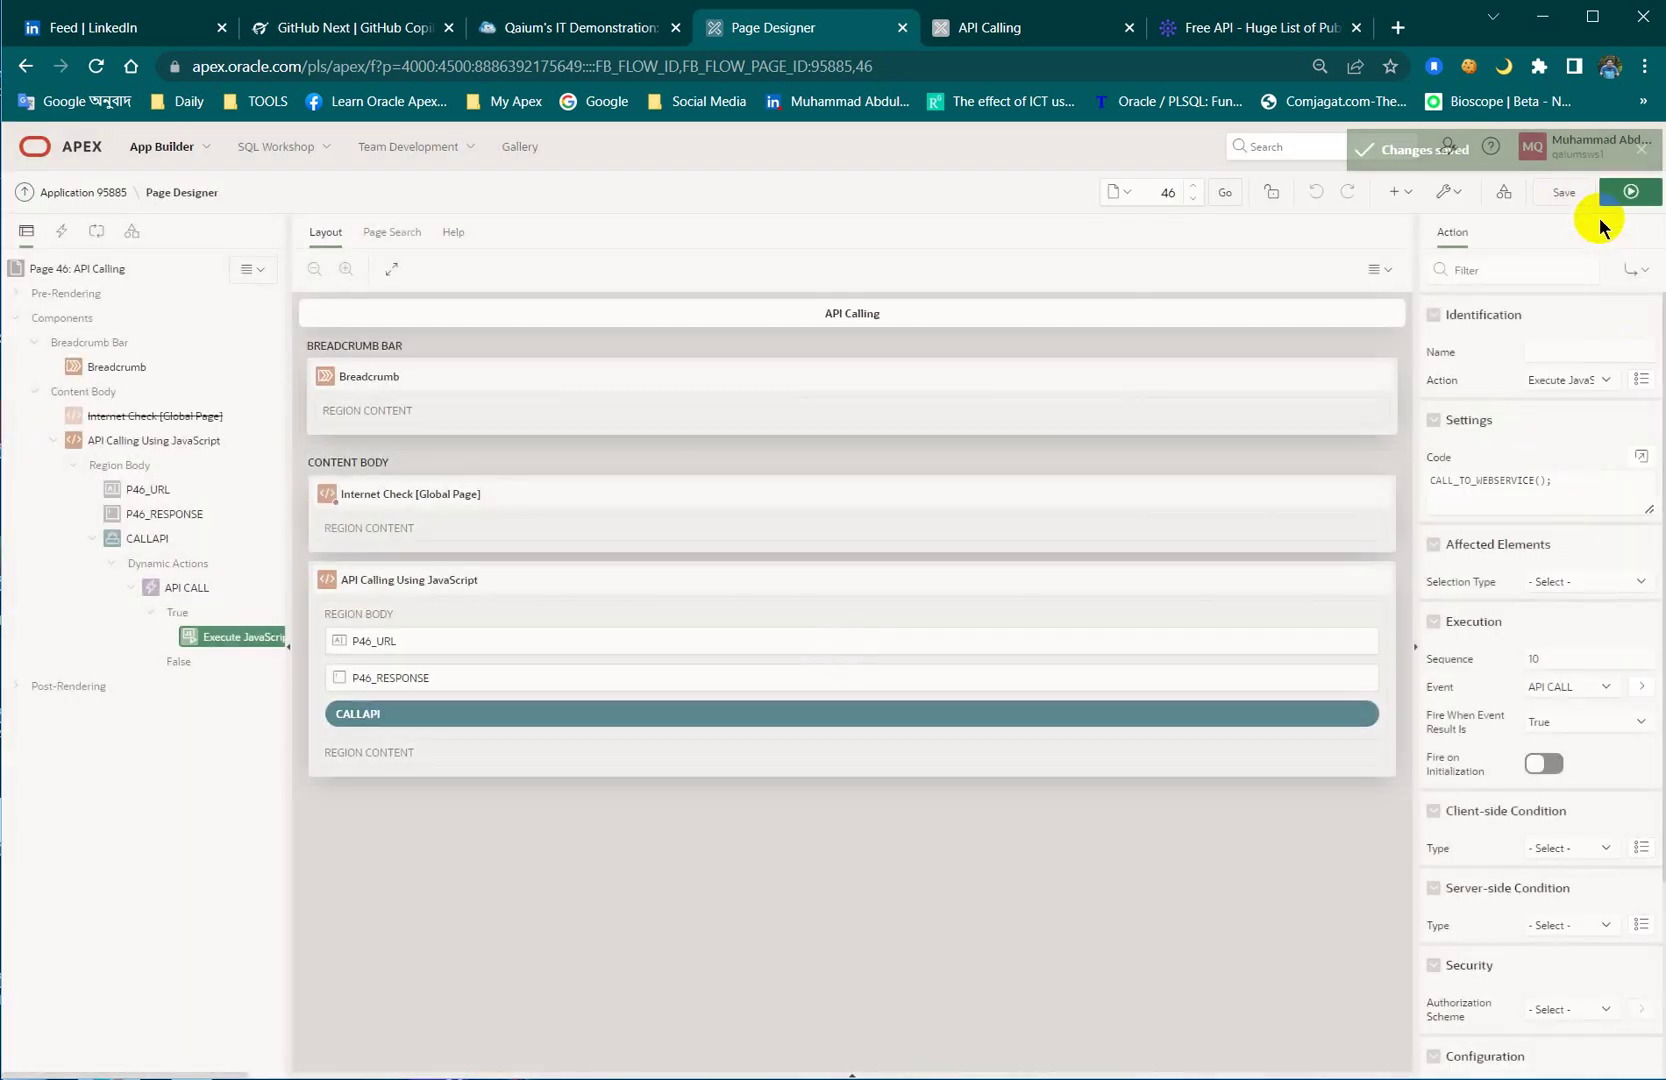
pyautogui.click(1631, 191)
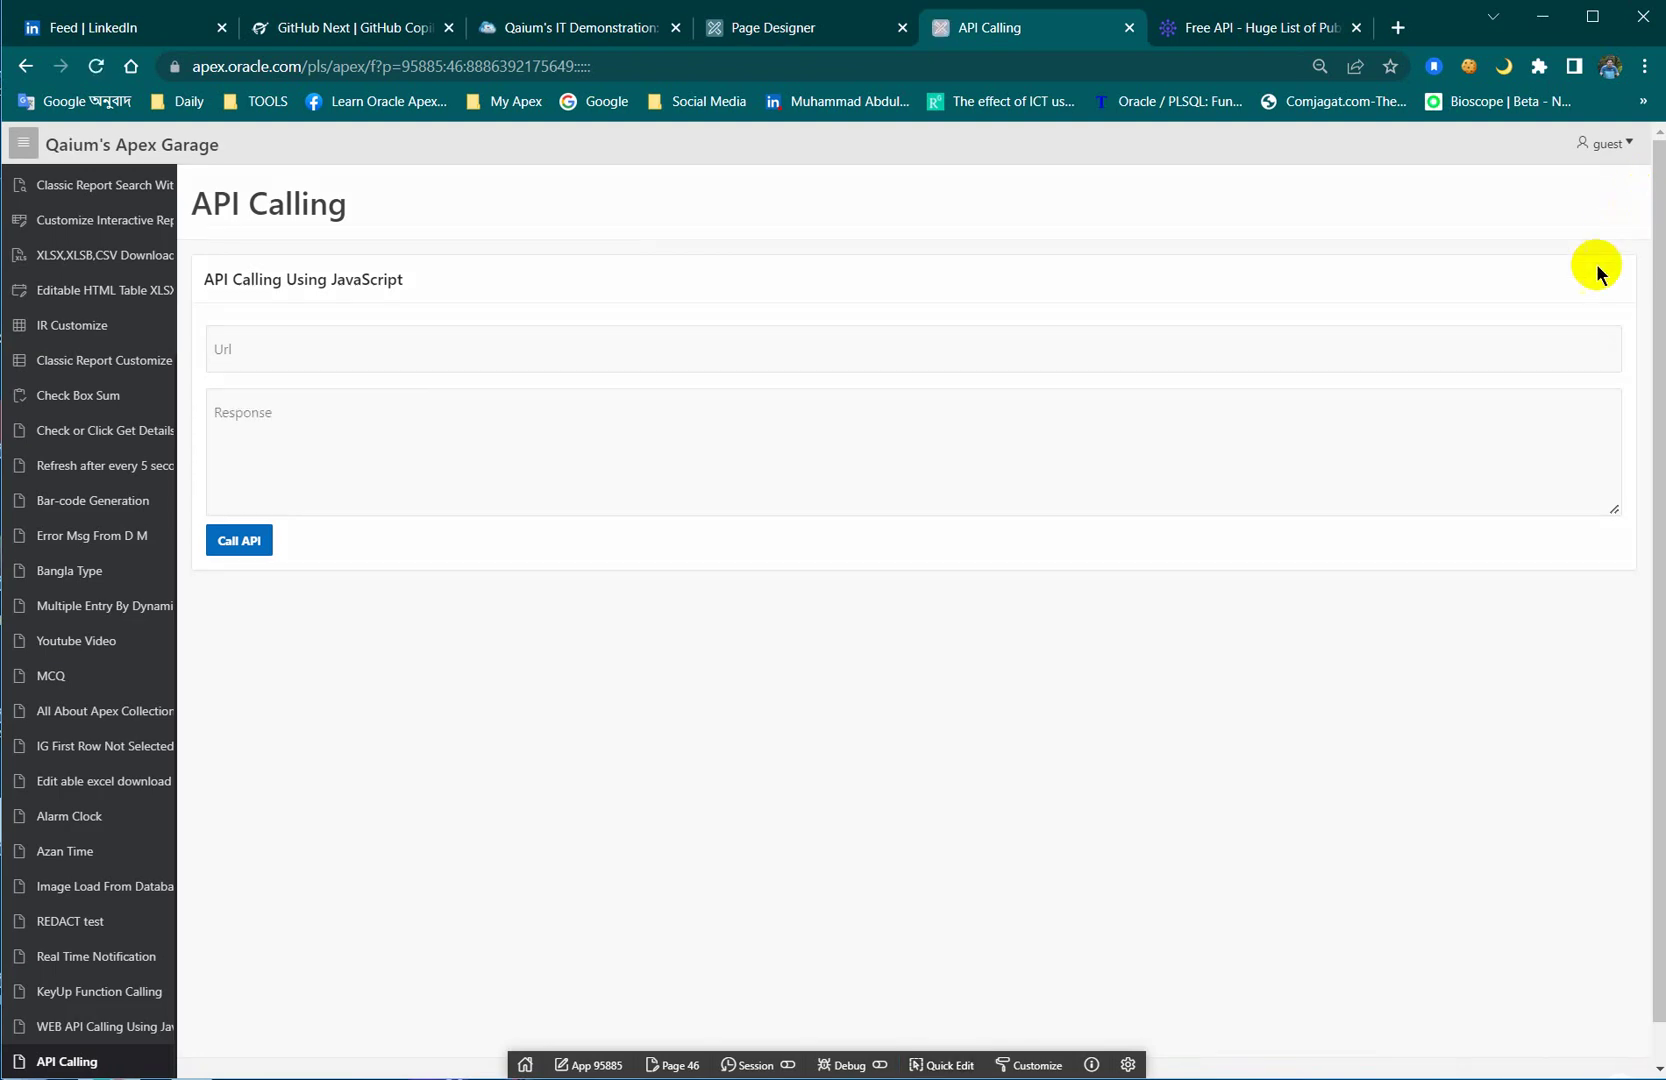
pyautogui.click(1195, 28)
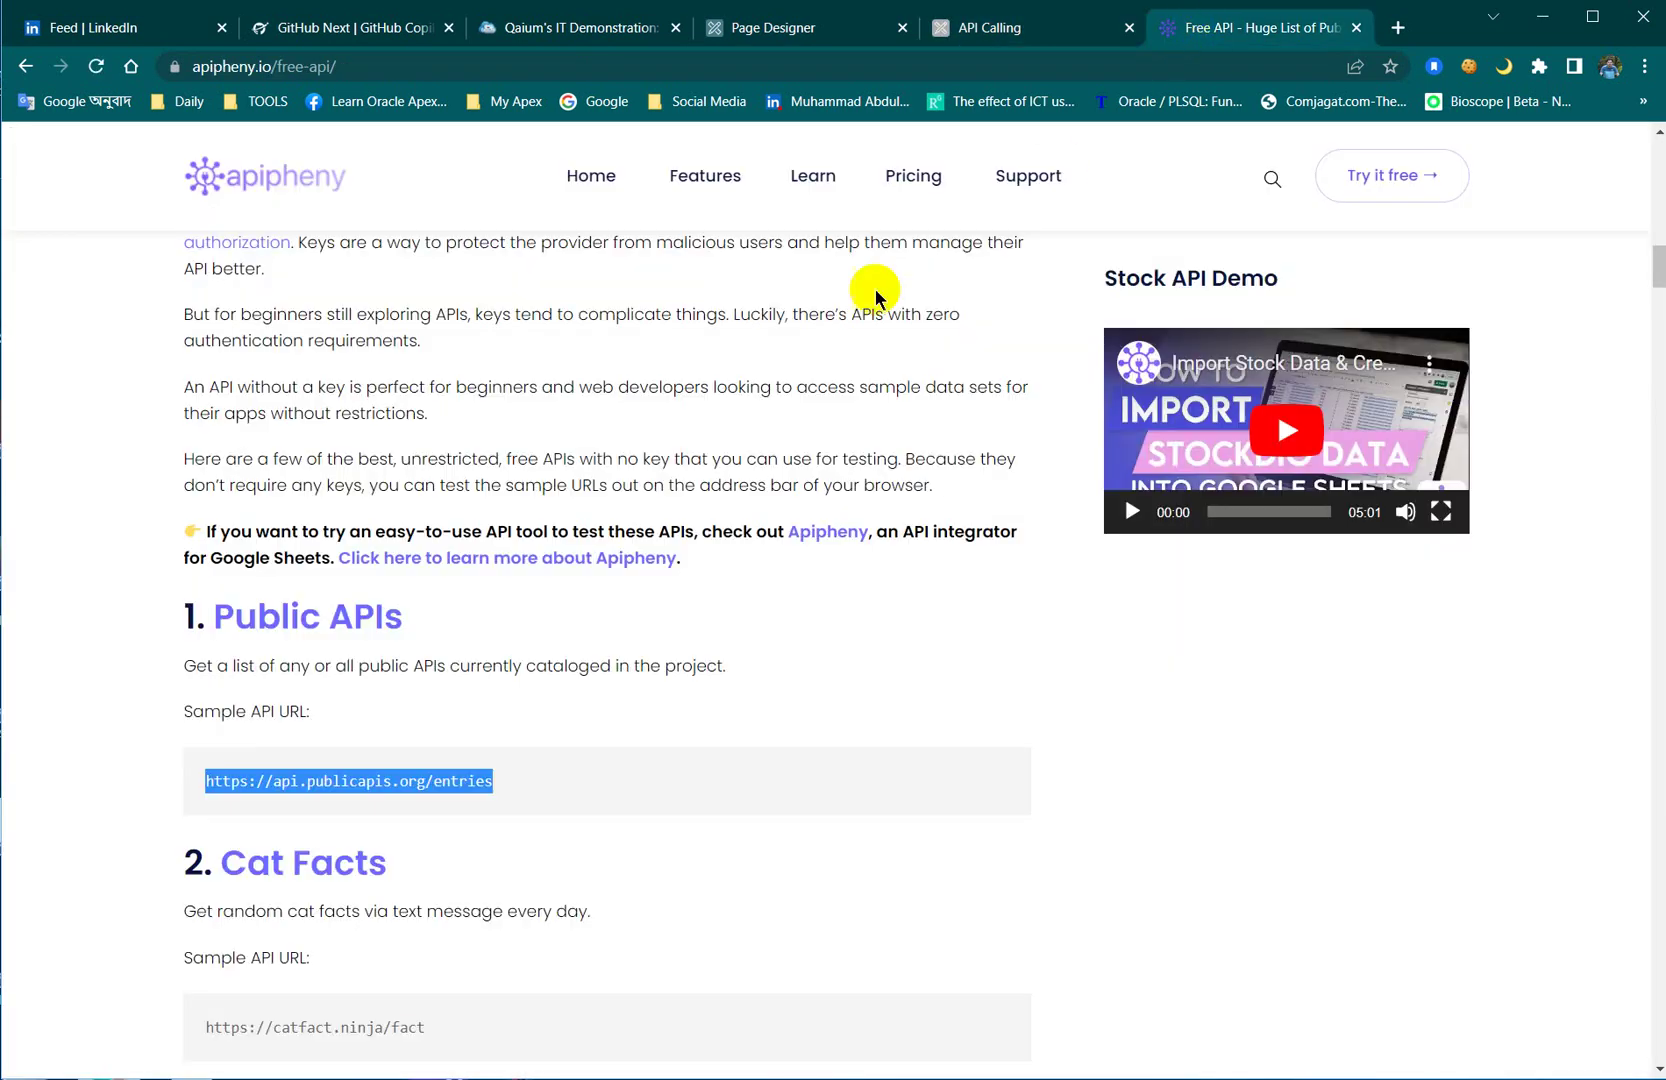
pyautogui.moveTo(617, 773); pyautogui.dragTo(196, 784)
pyautogui.hotkey('ctrl', 'c')
pyautogui.click(1002, 28)
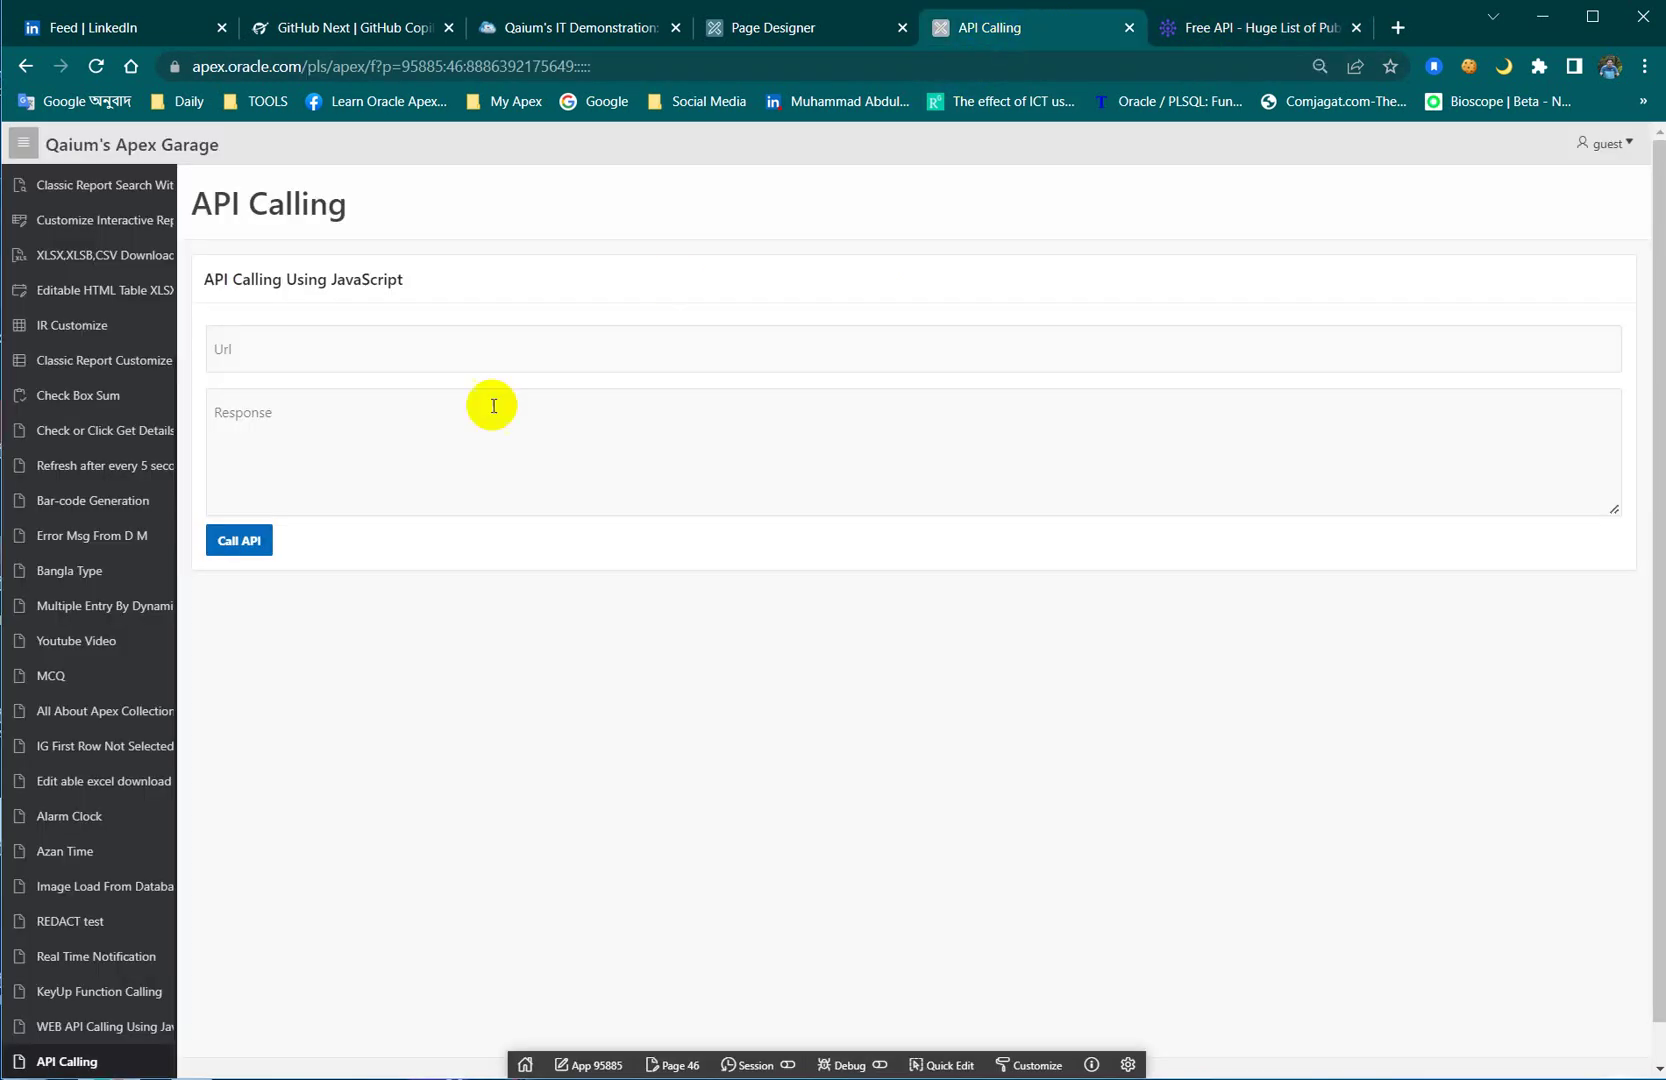
pyautogui.click(358, 349)
pyautogui.hotkey('ctrl', 'v')
pyautogui.click(238, 538)
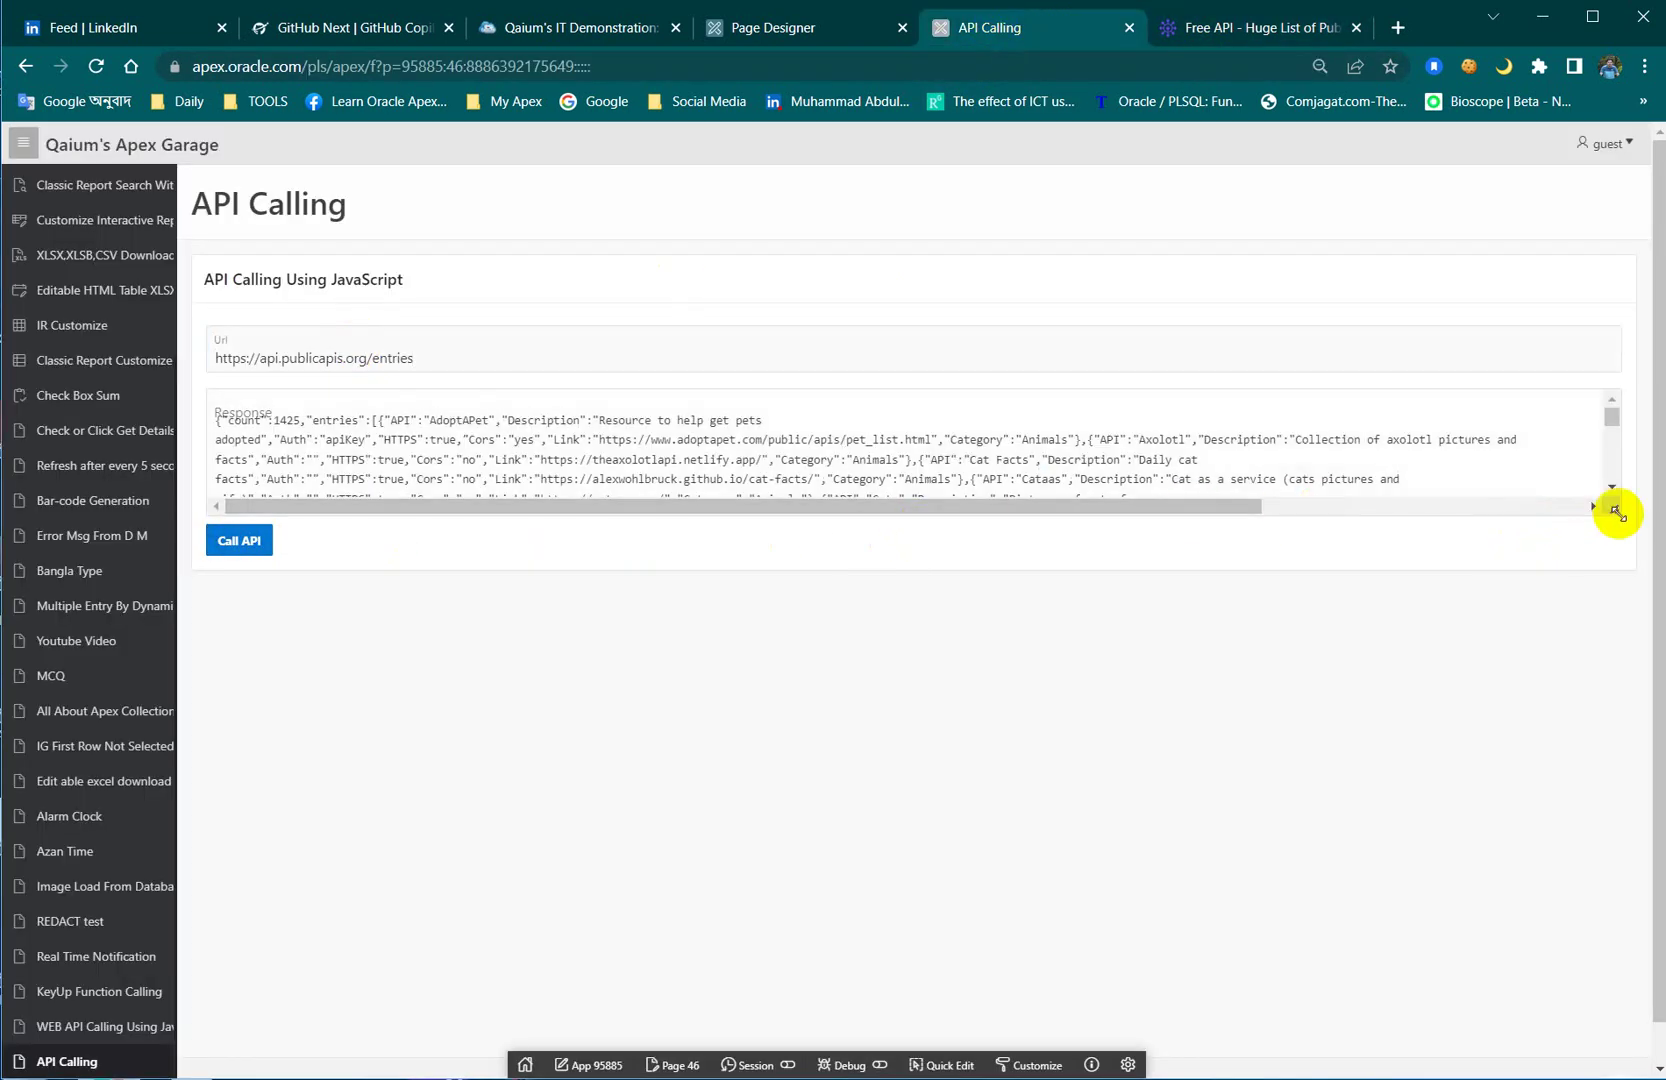
# Step: Enlarge the Response area to read the returned JSON entries
pyautogui.moveTo(1616, 512); pyautogui.dragTo(1601, 677)
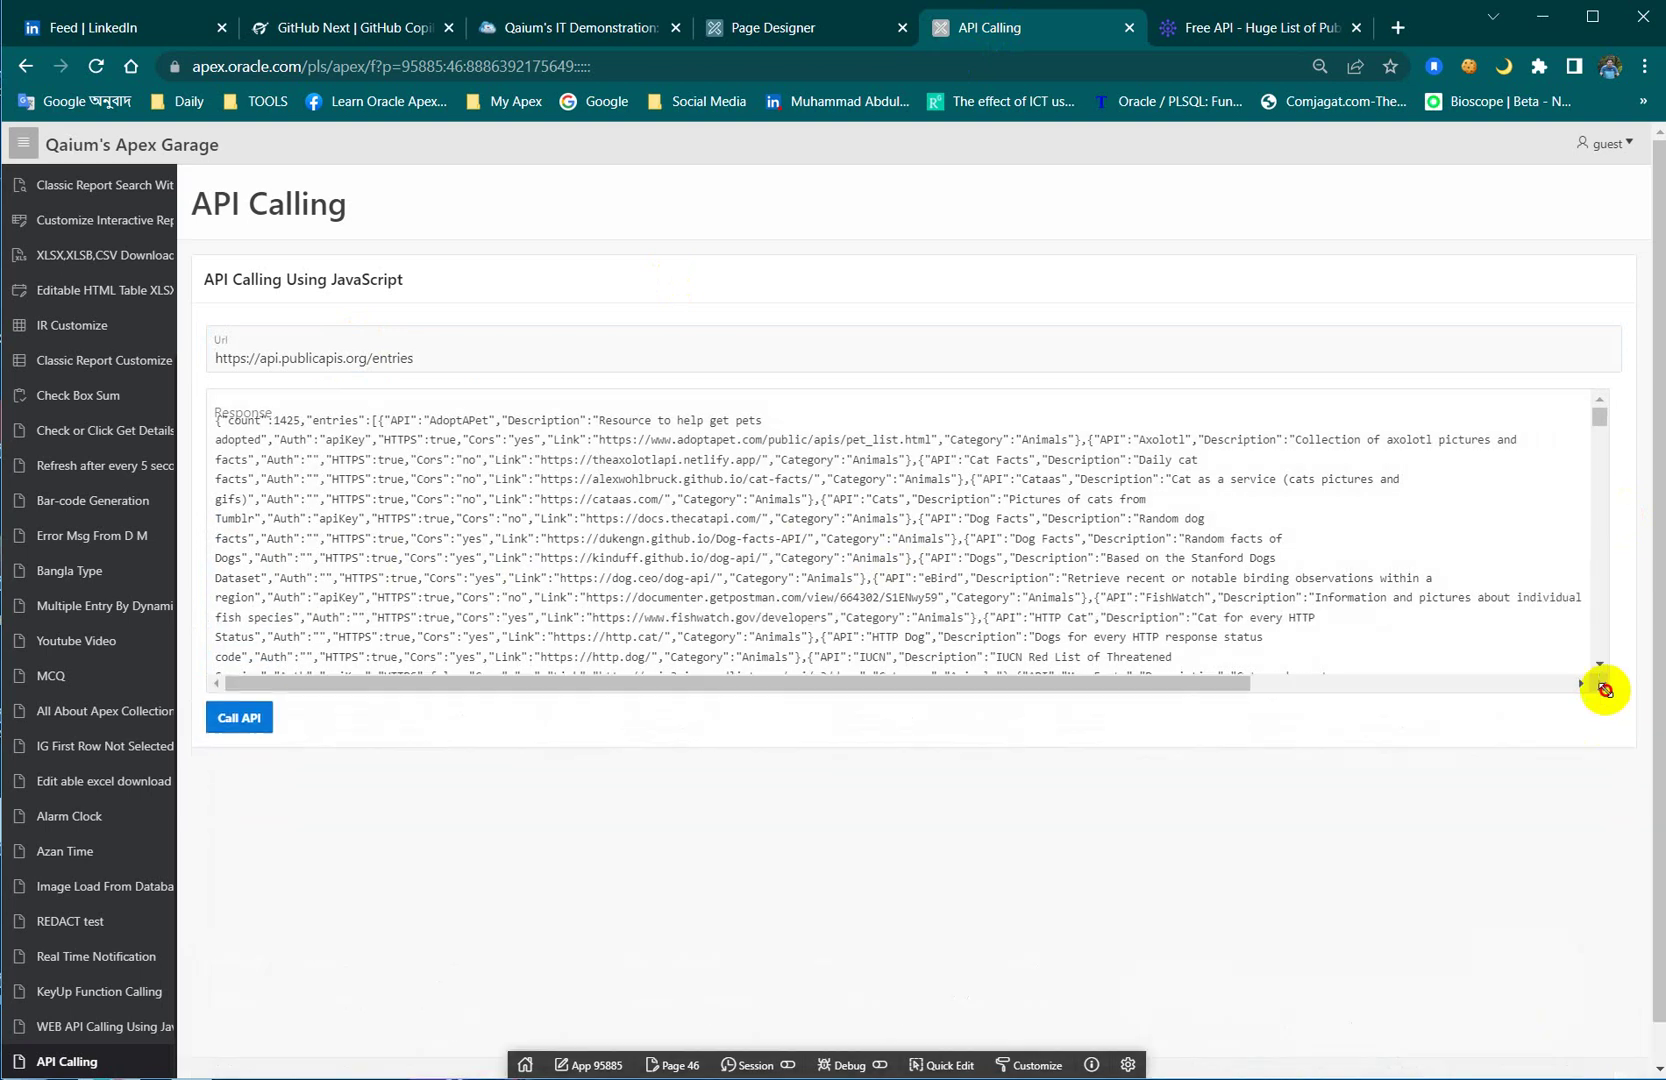
pyautogui.click(1243, 20)
pyautogui.scroll(-1, 439, 781)
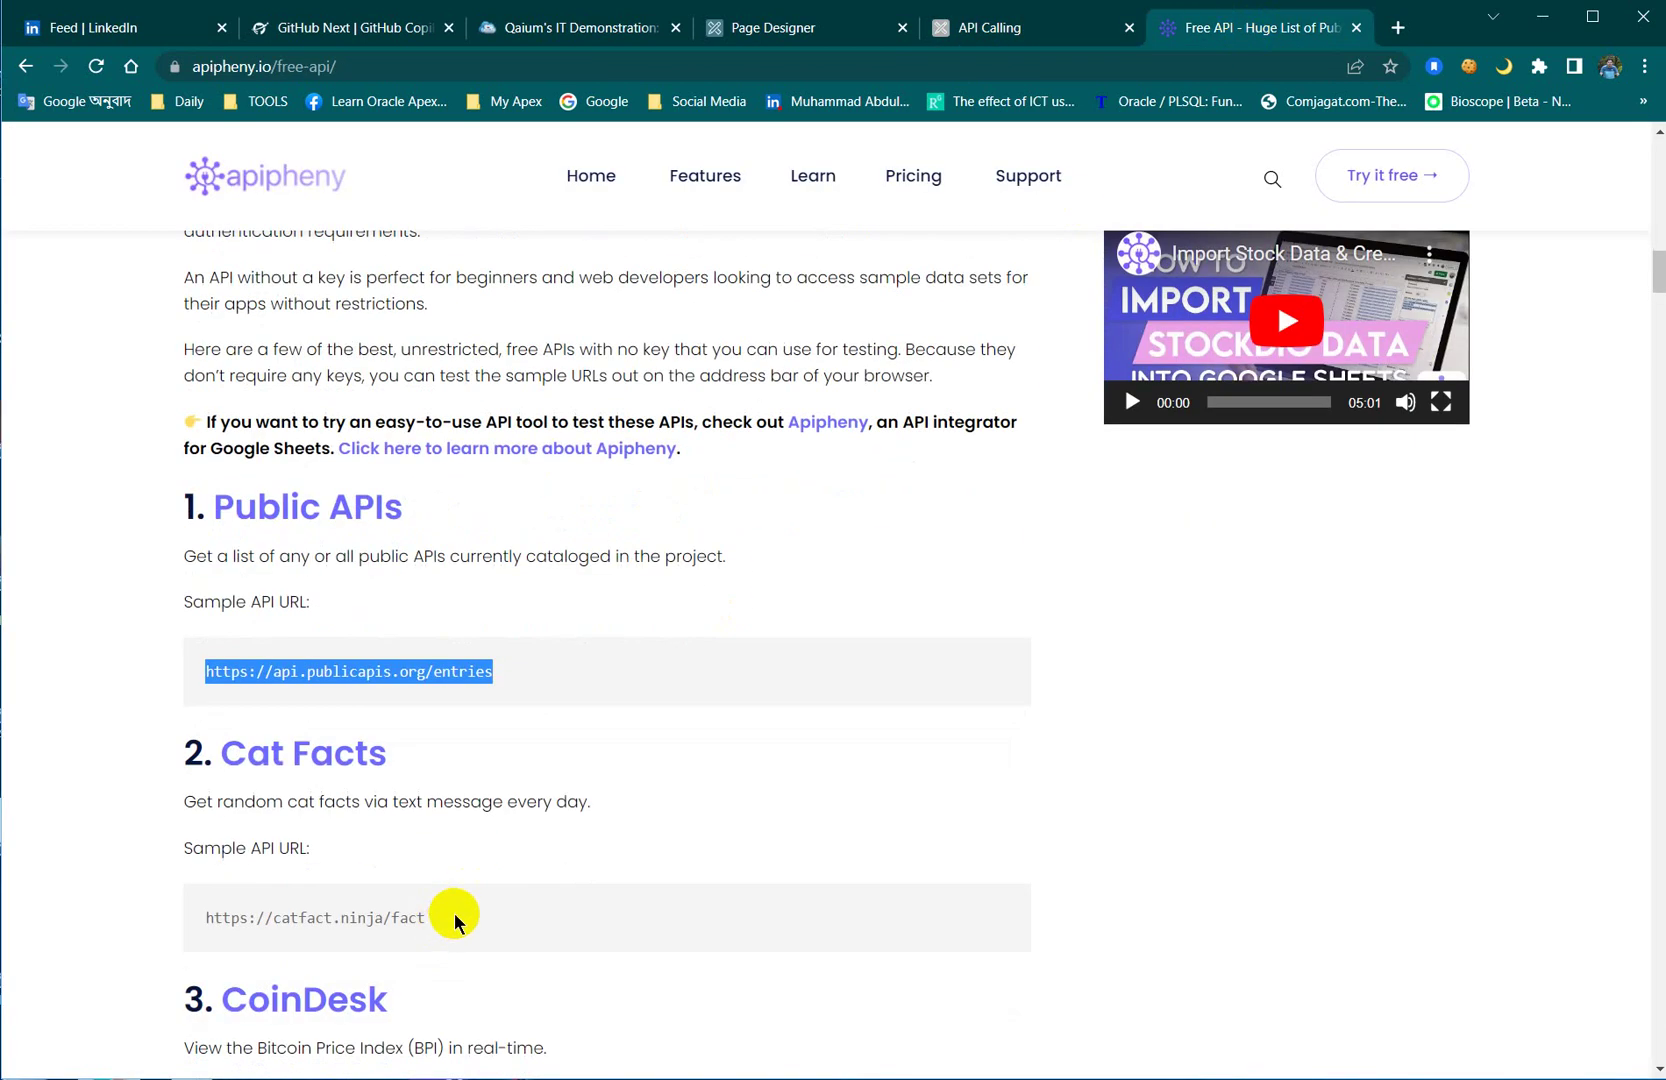
pyautogui.moveTo(436, 918); pyautogui.dragTo(205, 934)
pyautogui.hotkey('ctrl', 'c')
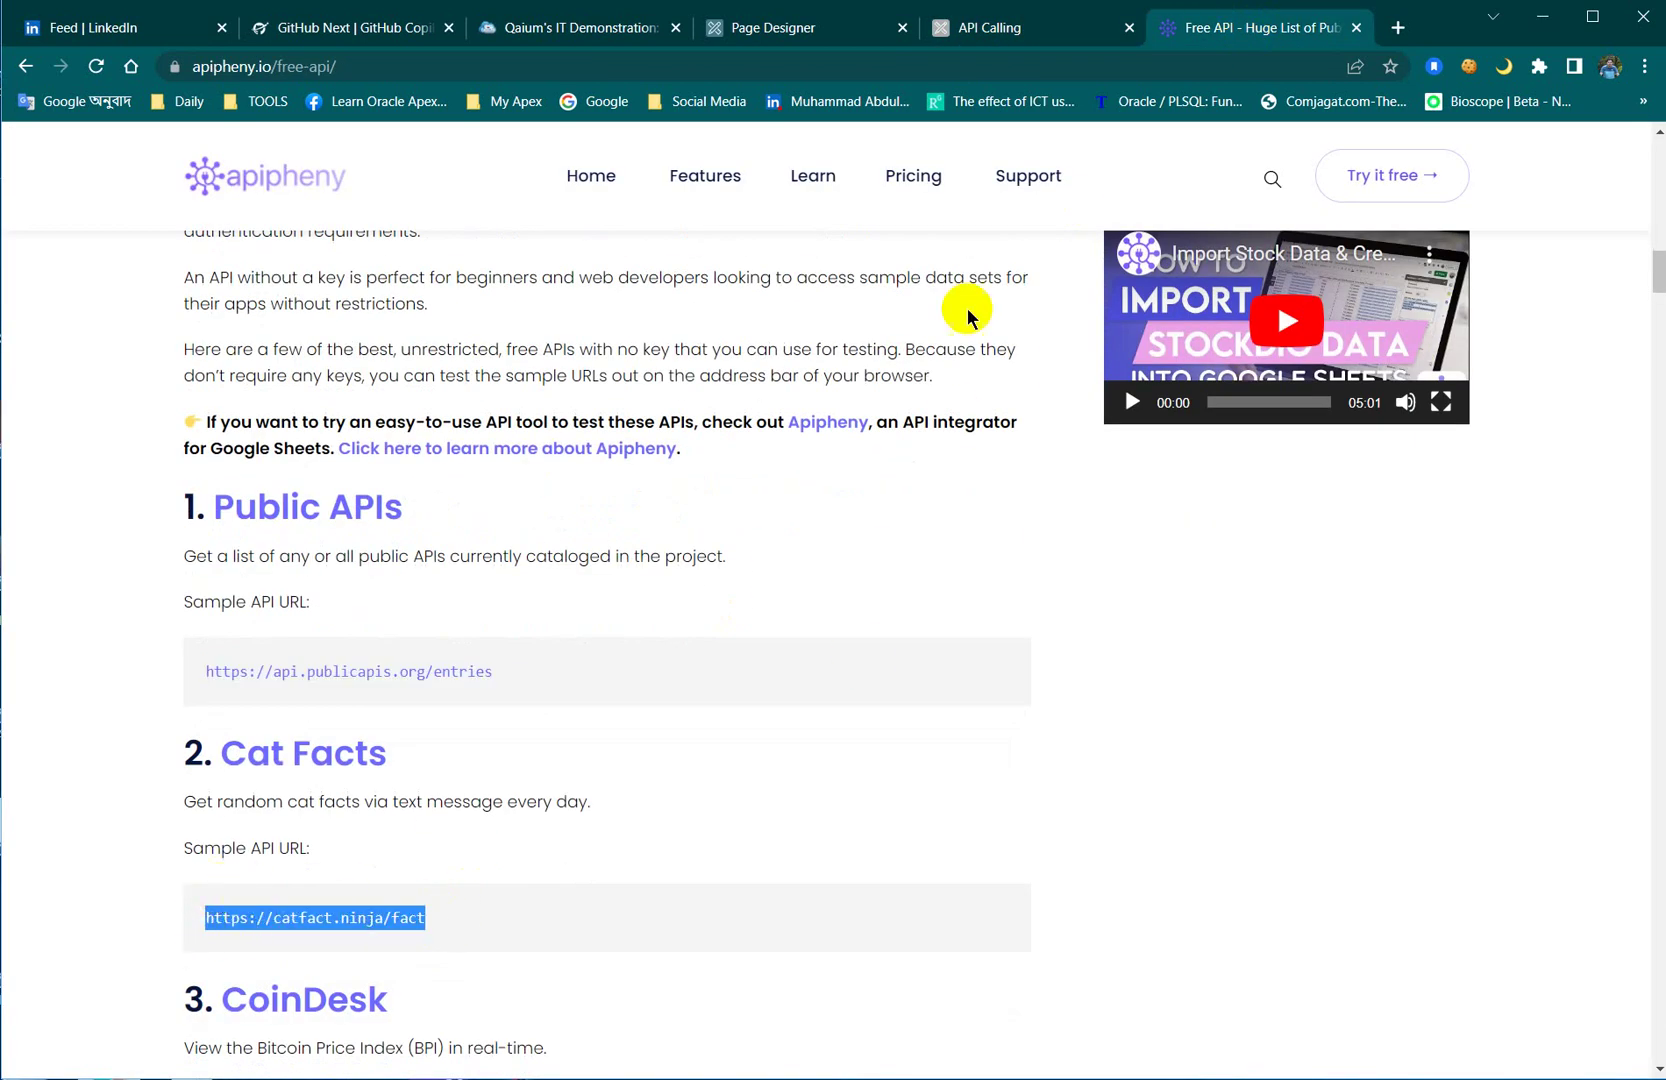
pyautogui.click(989, 28)
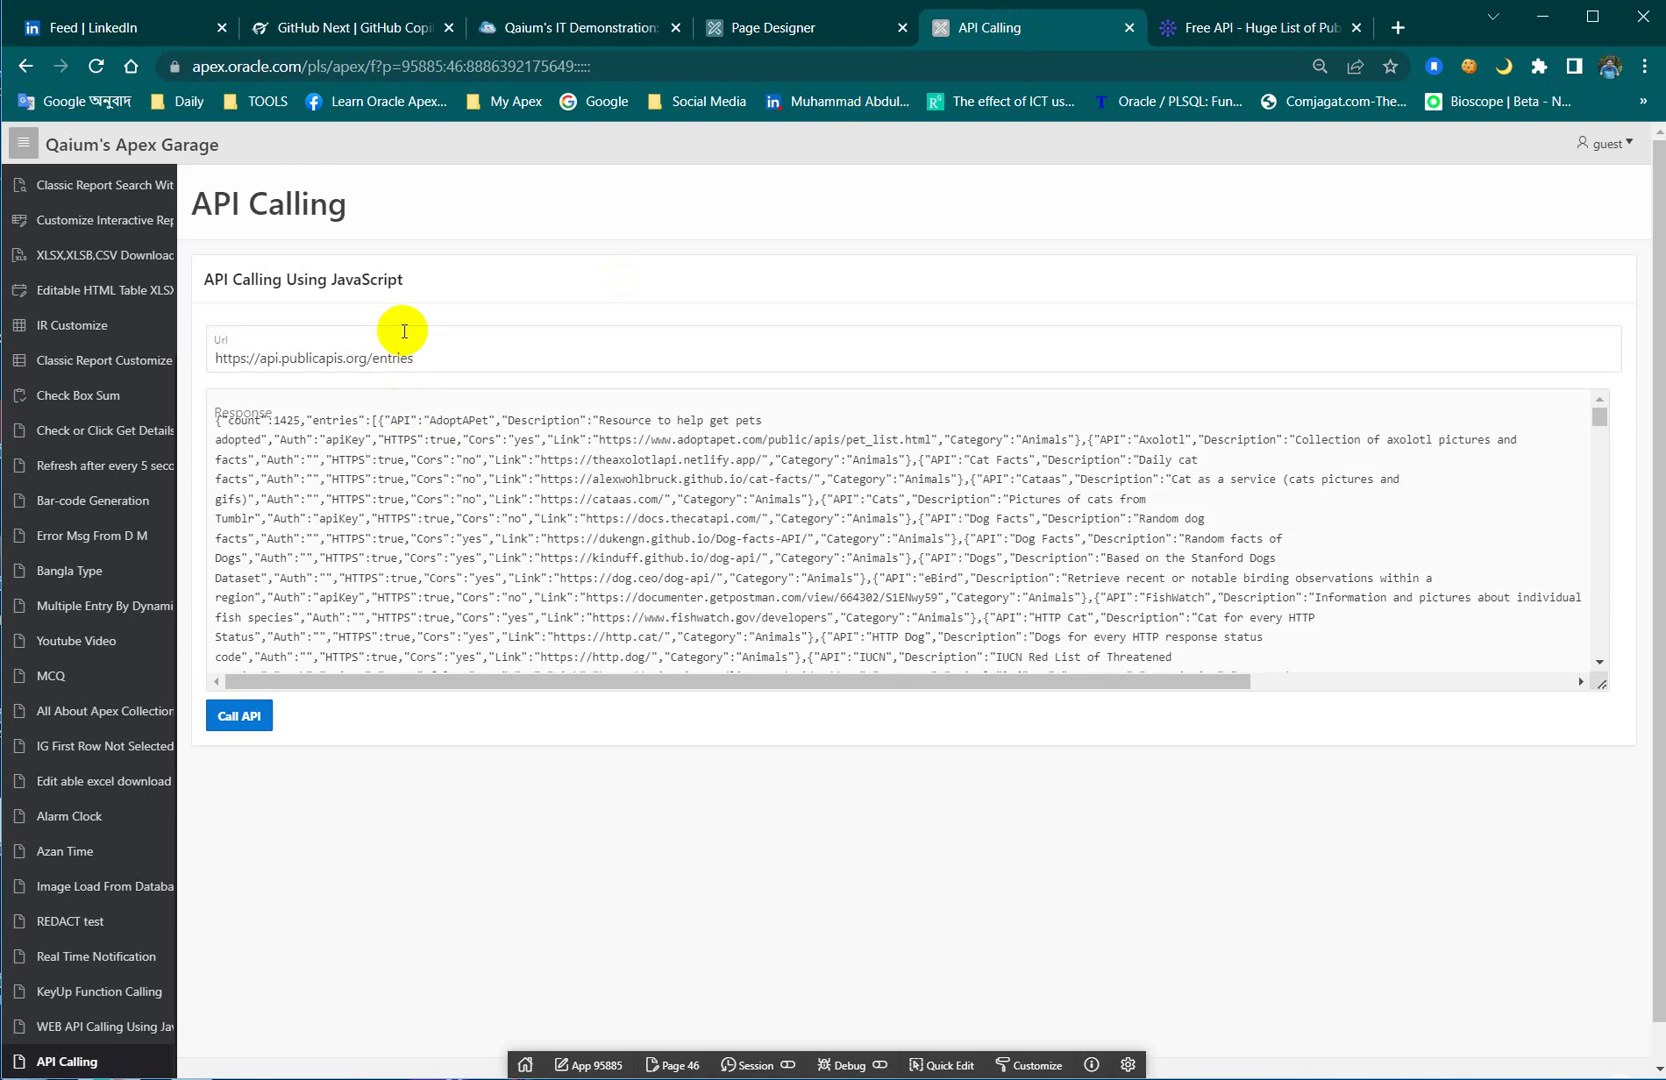
pyautogui.click(333, 358)
pyautogui.hotkey('ctrl', 'a')
pyautogui.hotkey('ctrl', 'v')
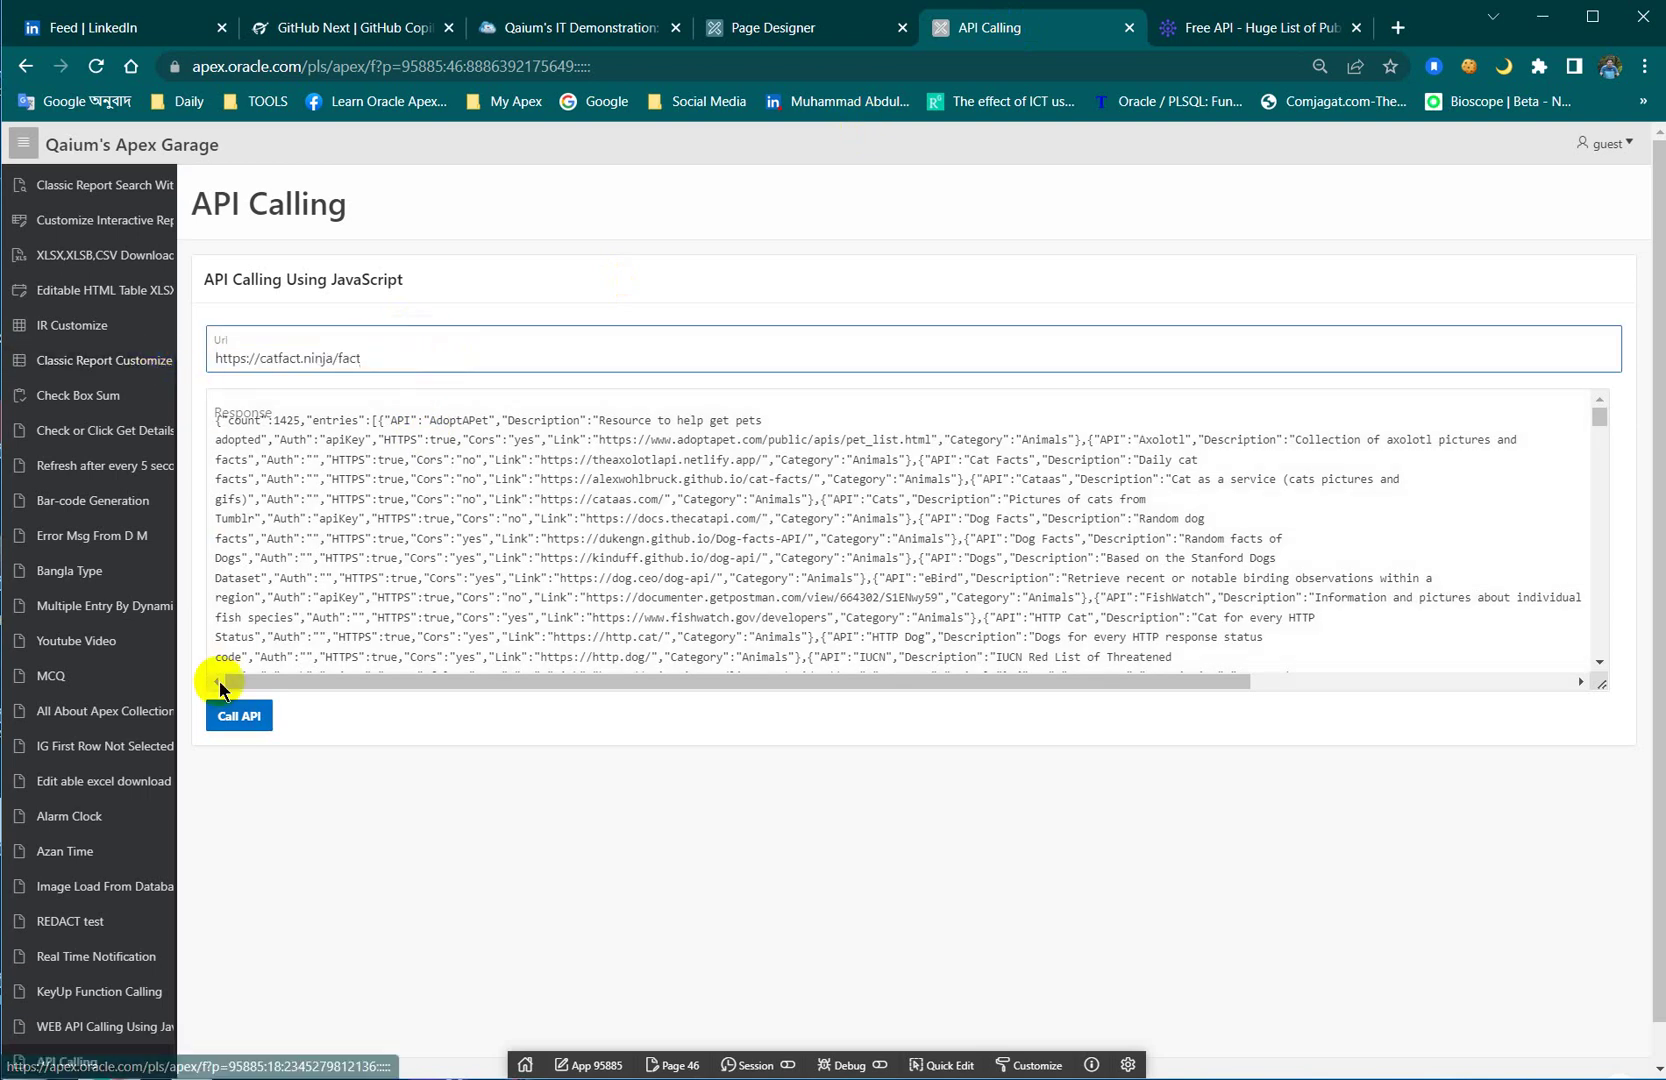
pyautogui.click(238, 717)
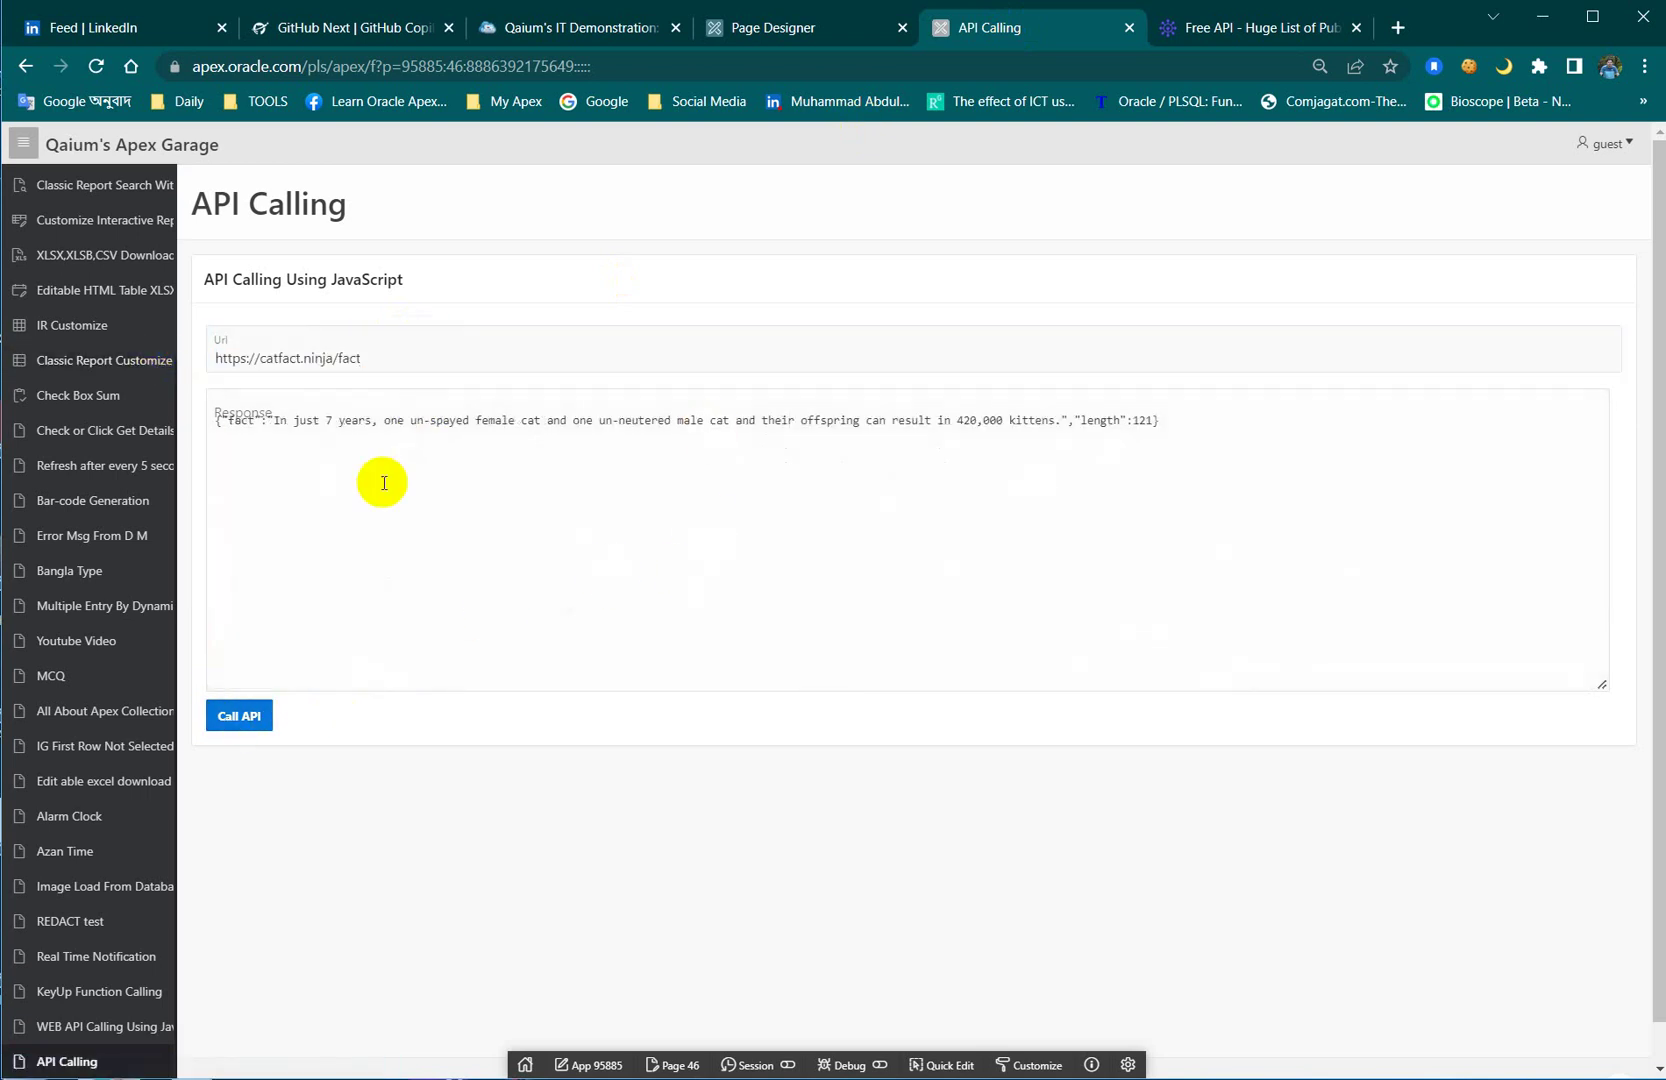
# Step: Replace the Url with the CoinDesk currentprice.json URL and call it for Bitcoin prices
pyautogui.click(1263, 28)
pyautogui.scroll(-1, 726, 679)
pyautogui.scroll(-1, 610, 1034)
pyautogui.moveTo(625, 1054); pyautogui.dragTo(186, 1055)
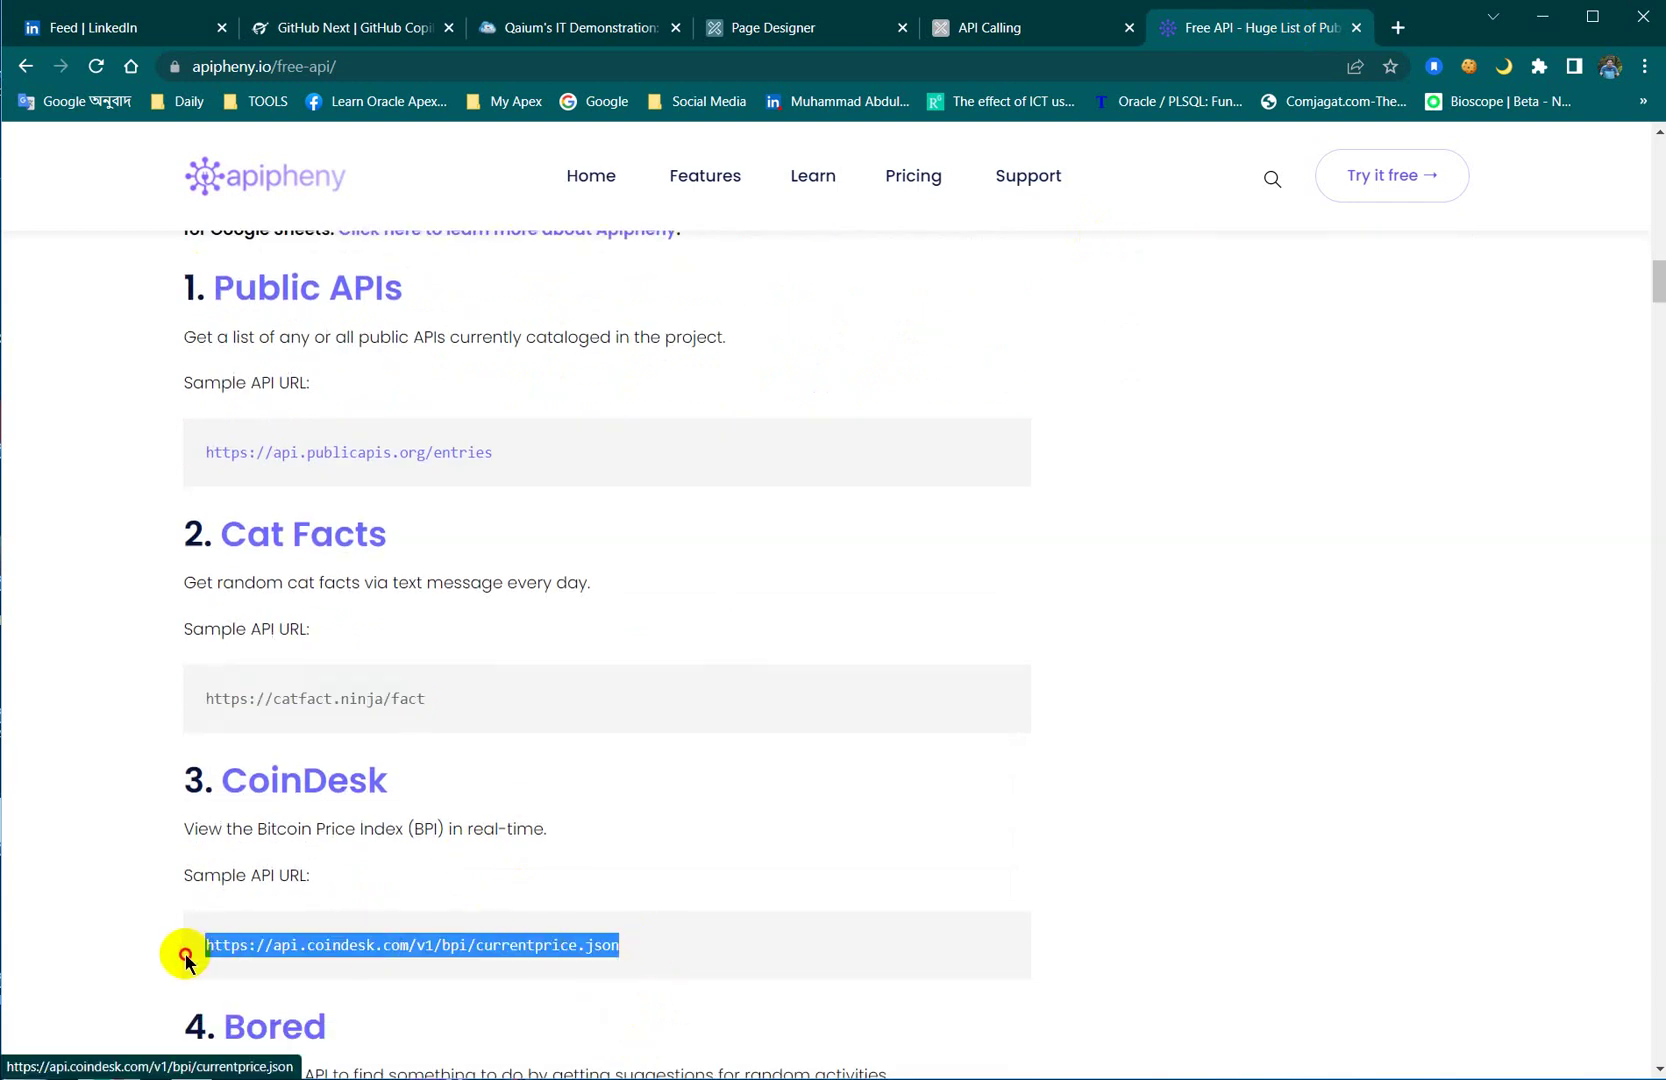
pyautogui.click(989, 27)
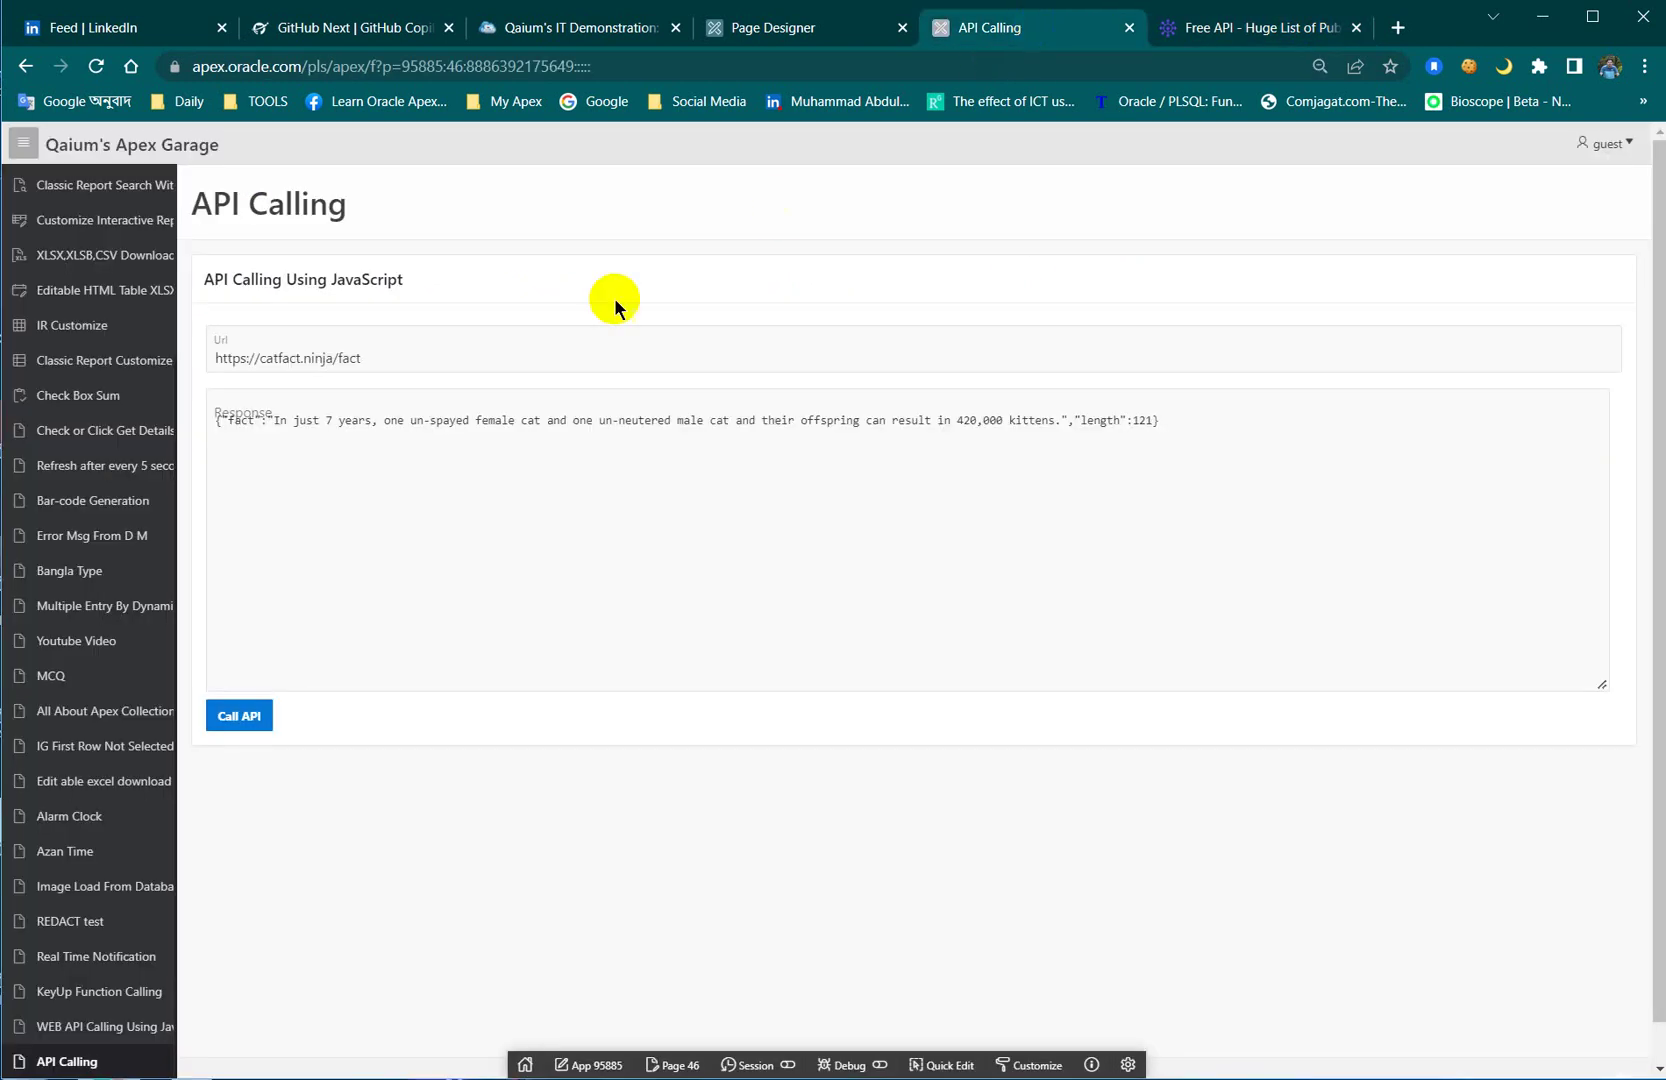
pyautogui.moveTo(430, 357); pyautogui.dragTo(114, 374)
pyautogui.write('https://api.coindesk.com/v1/bpi/currentprice.json')
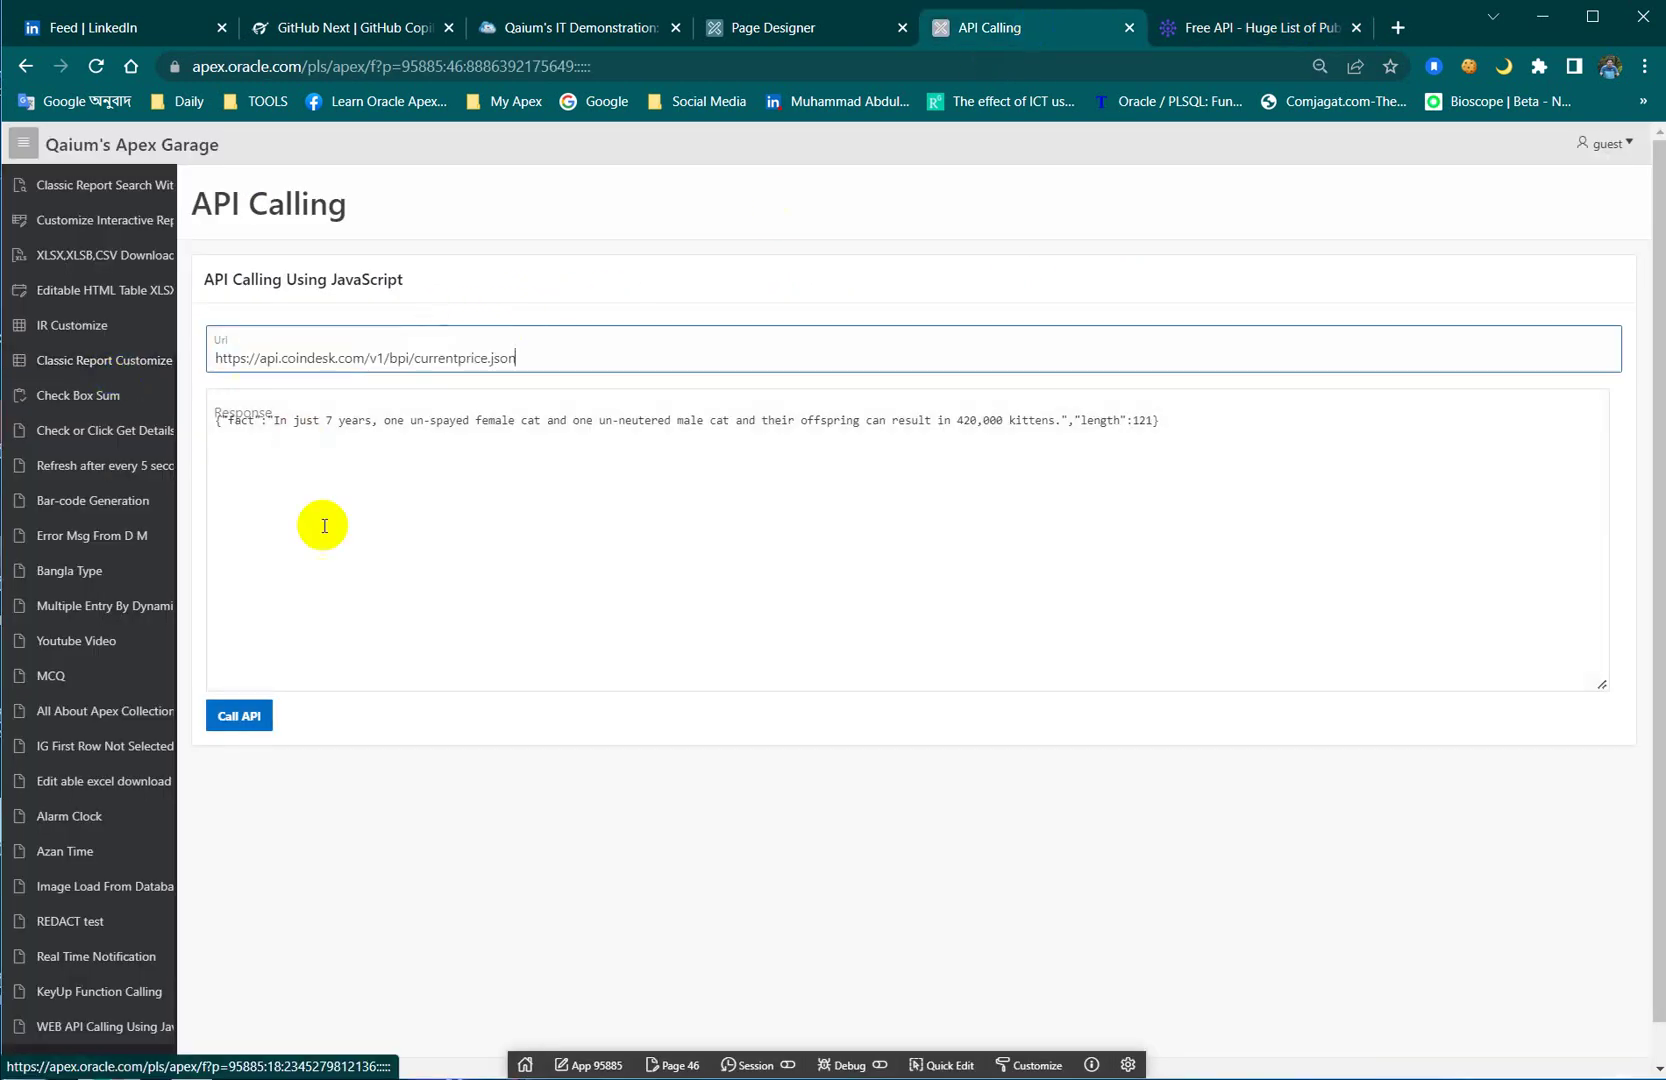
pyautogui.click(239, 717)
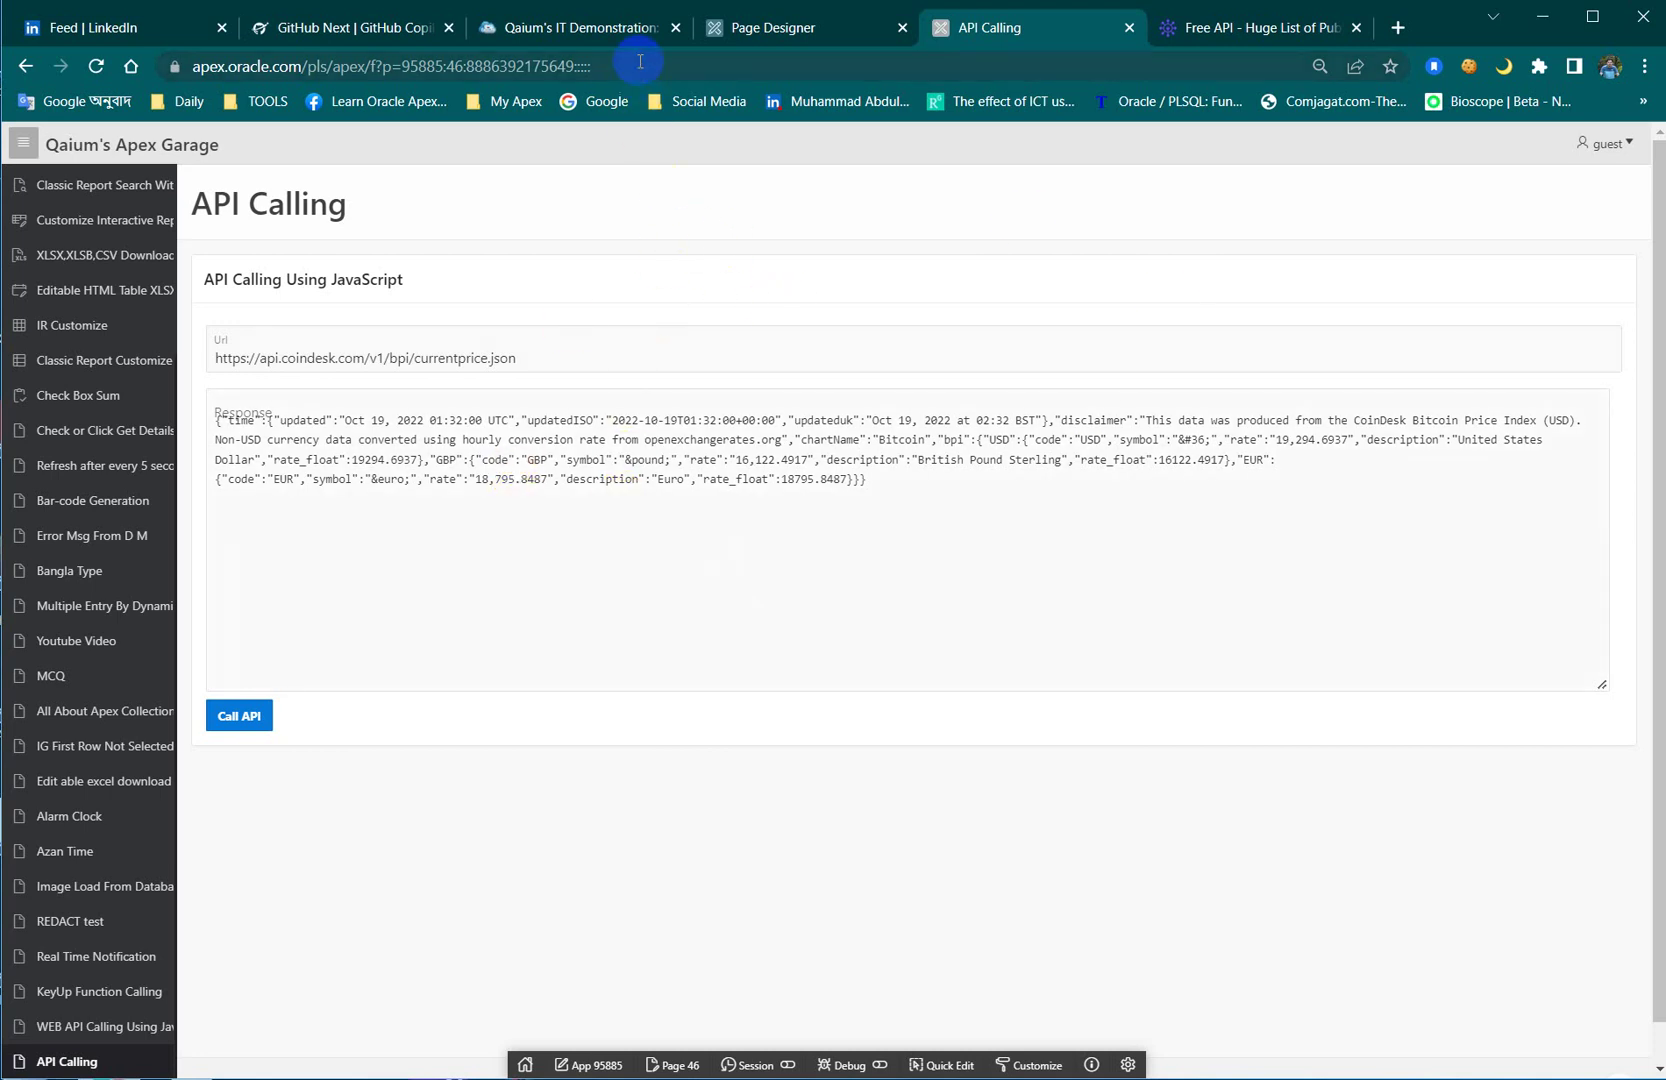
pyautogui.click(632, 27)
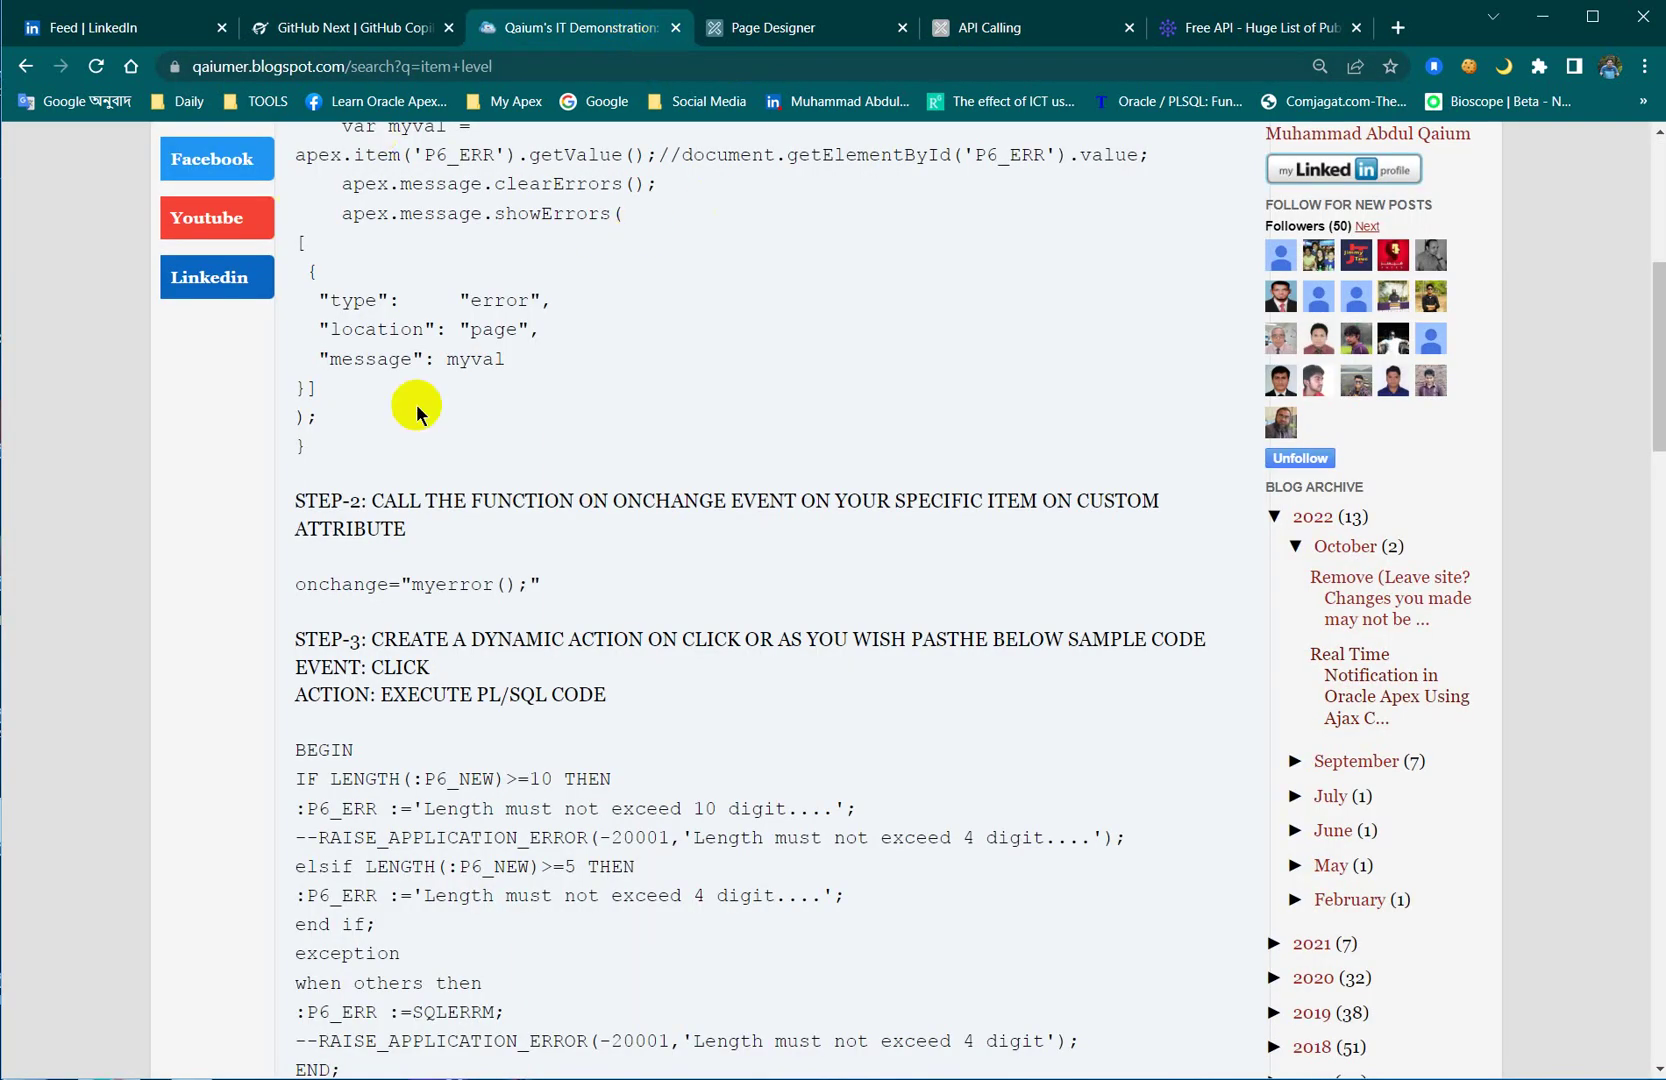
pyautogui.scroll(10, 546, 455)
pyautogui.click(247, 436)
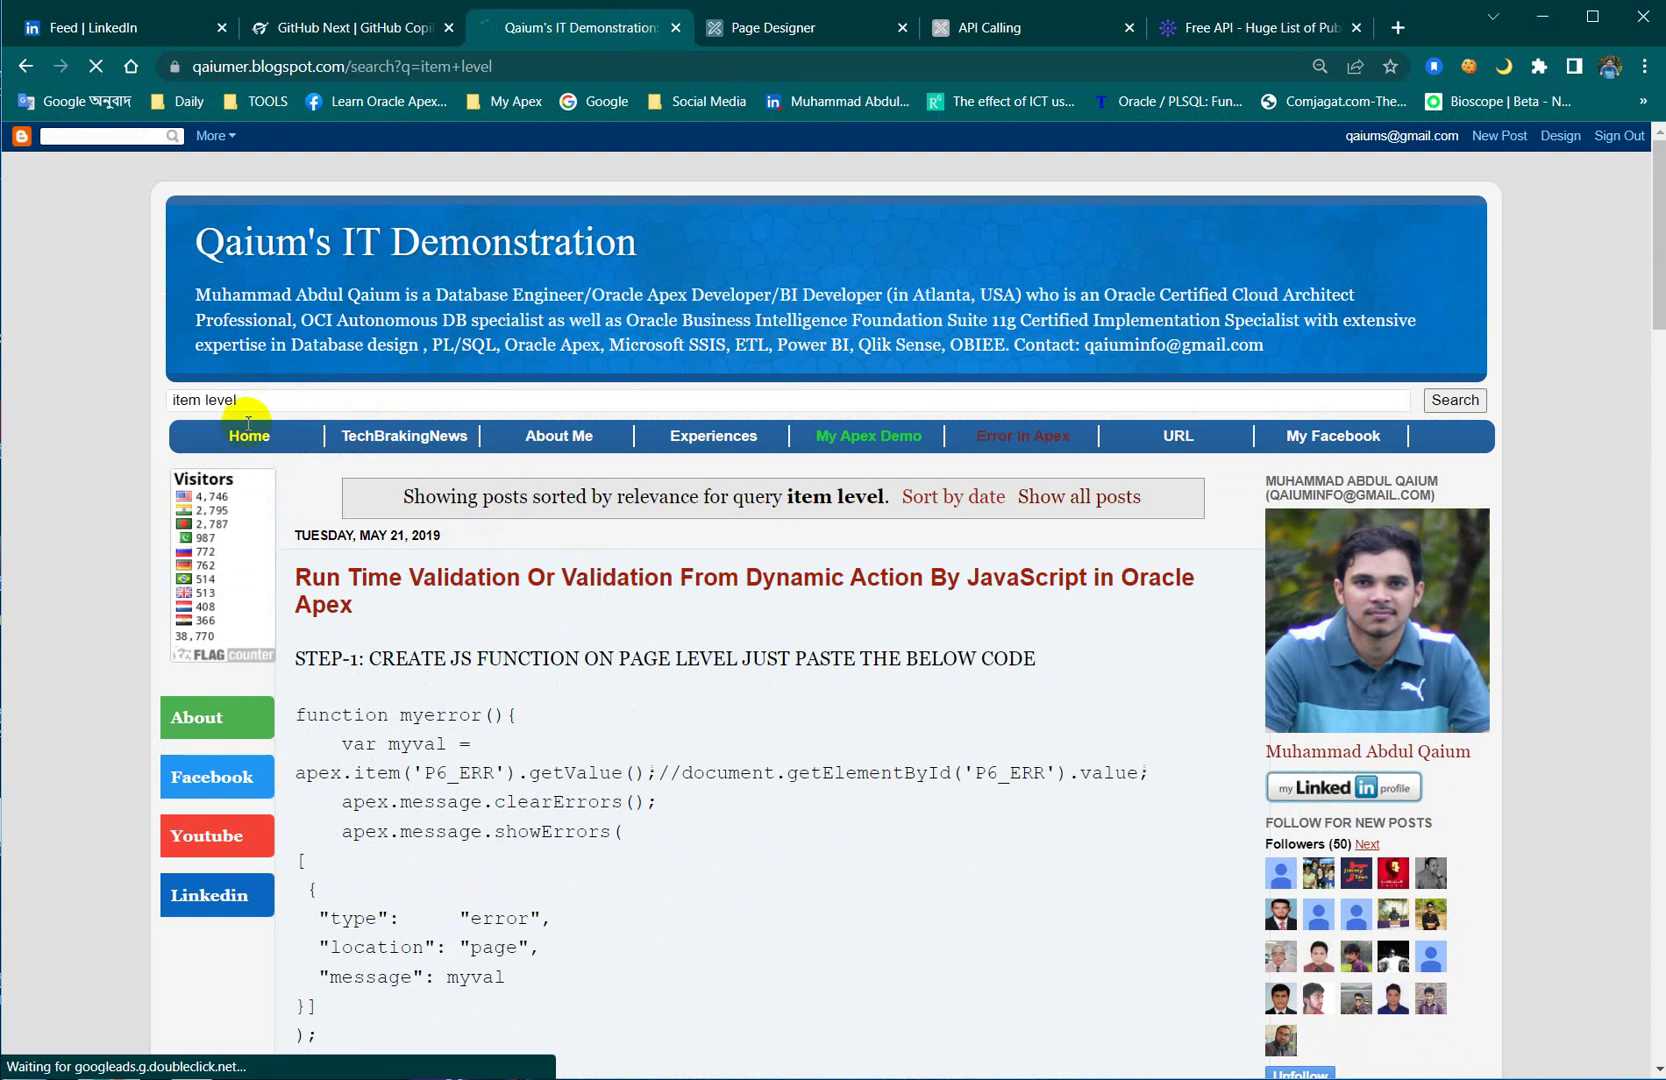
pyautogui.click(398, 68)
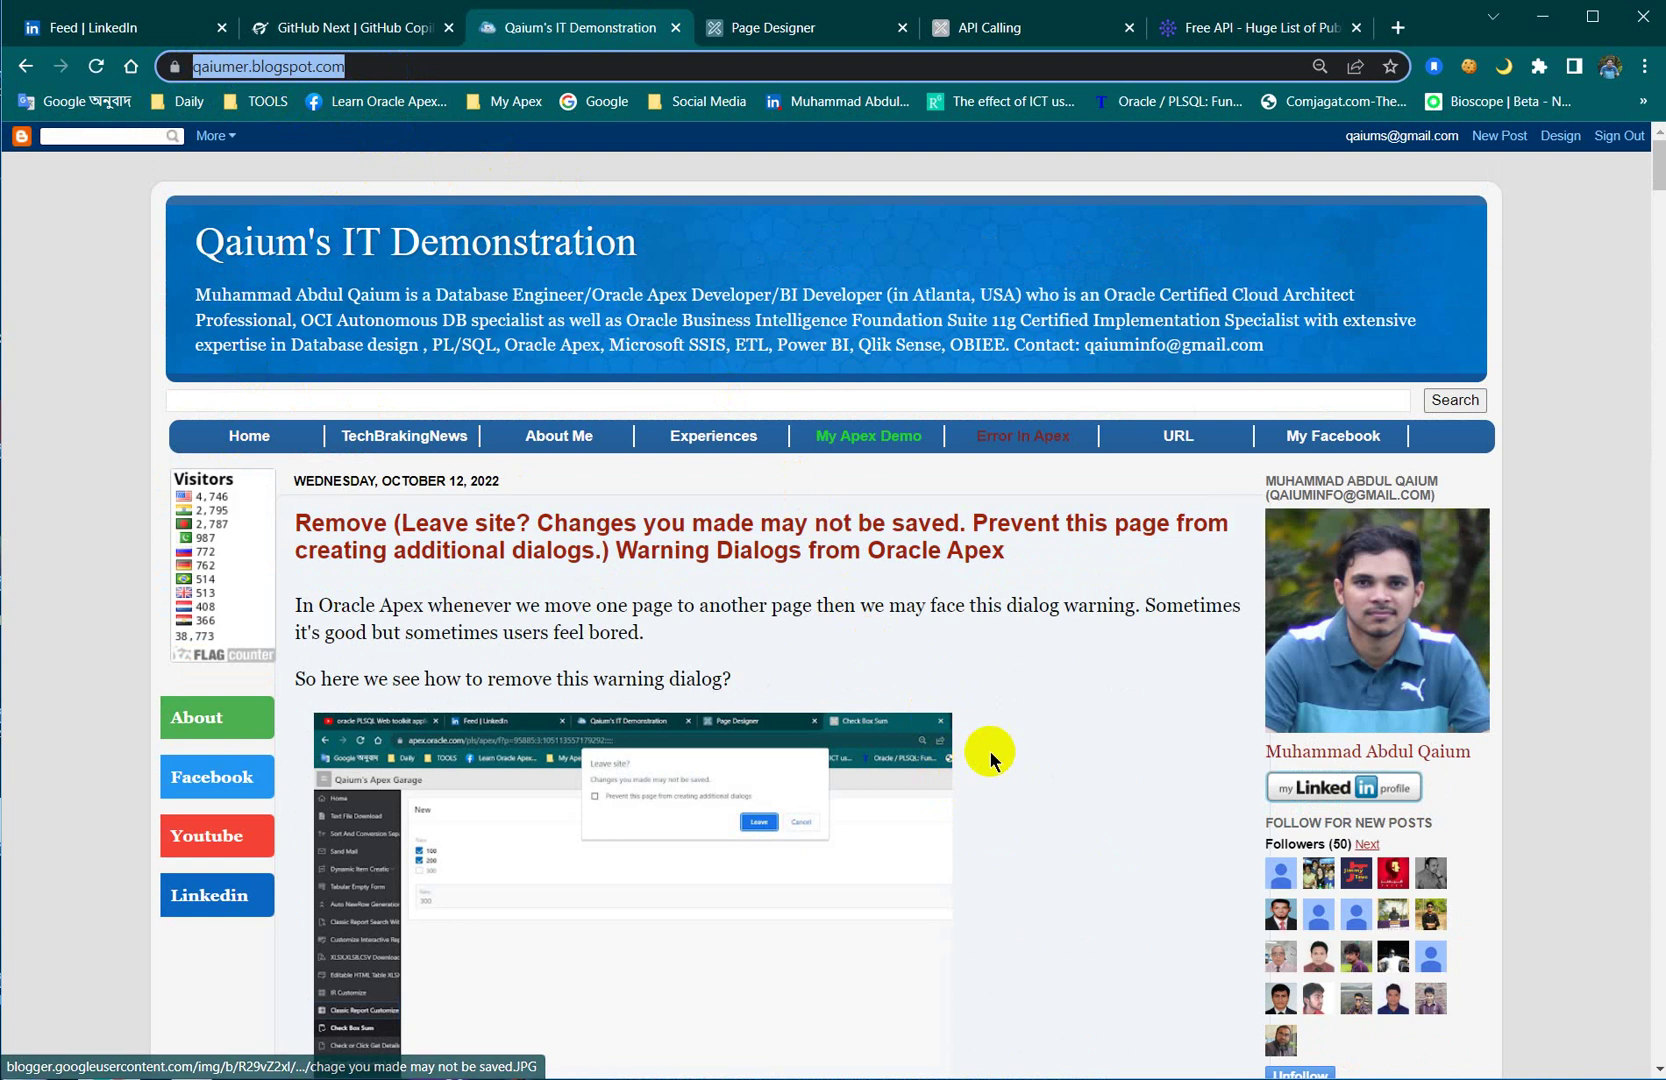
pyautogui.scroll(-2, 1005, 705)
pyautogui.scroll(-1, 1007, 726)
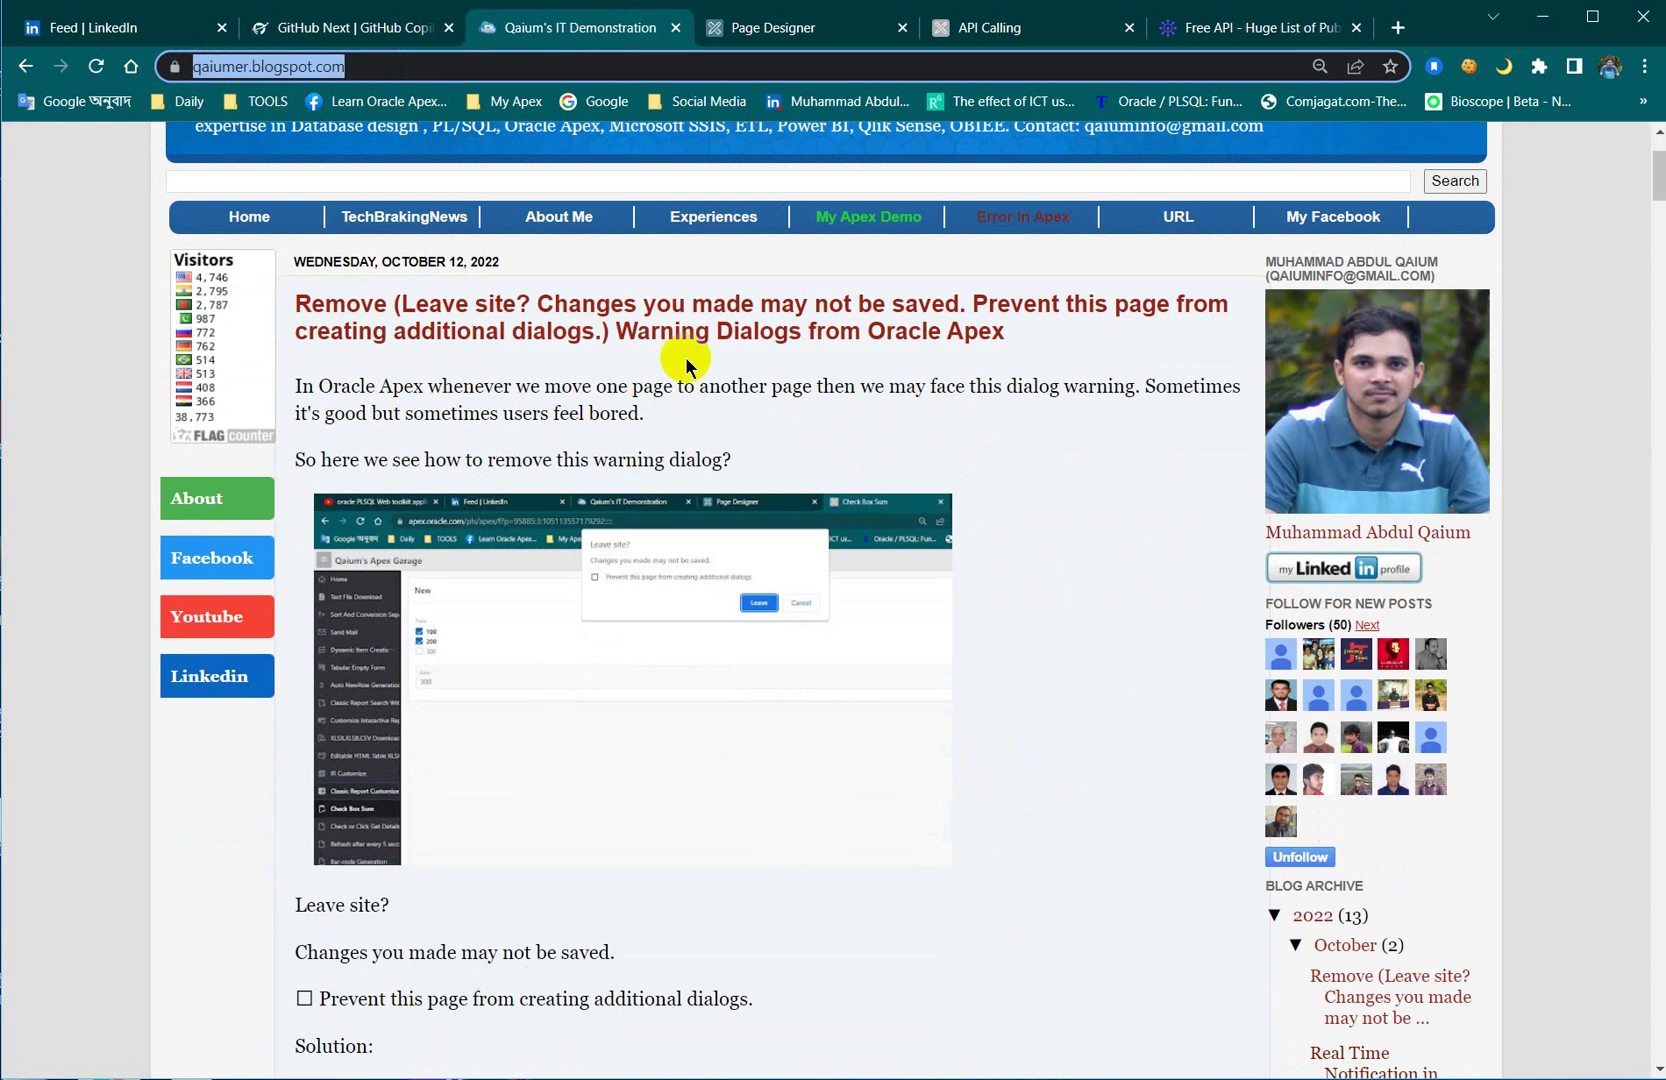
pyautogui.scroll(2, 911, 670)
pyautogui.scroll(2, 966, 691)
pyautogui.scroll(-2, 966, 691)
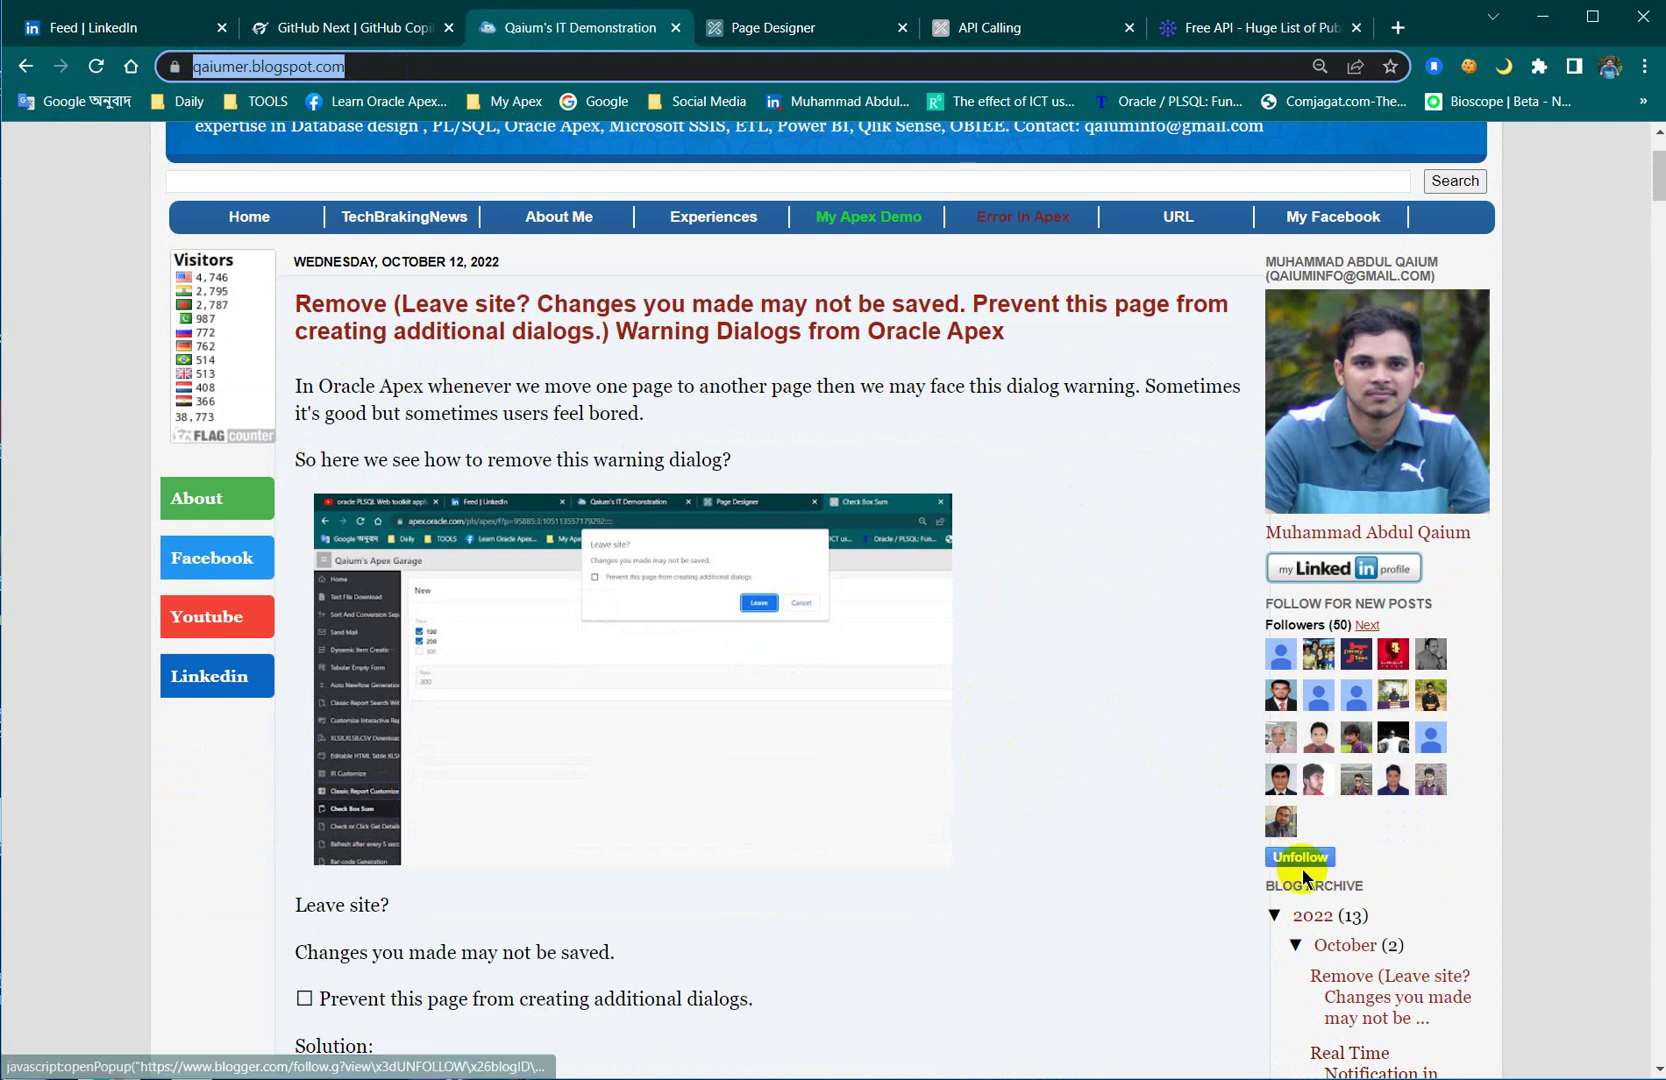
pyautogui.scroll(3, 687, 644)
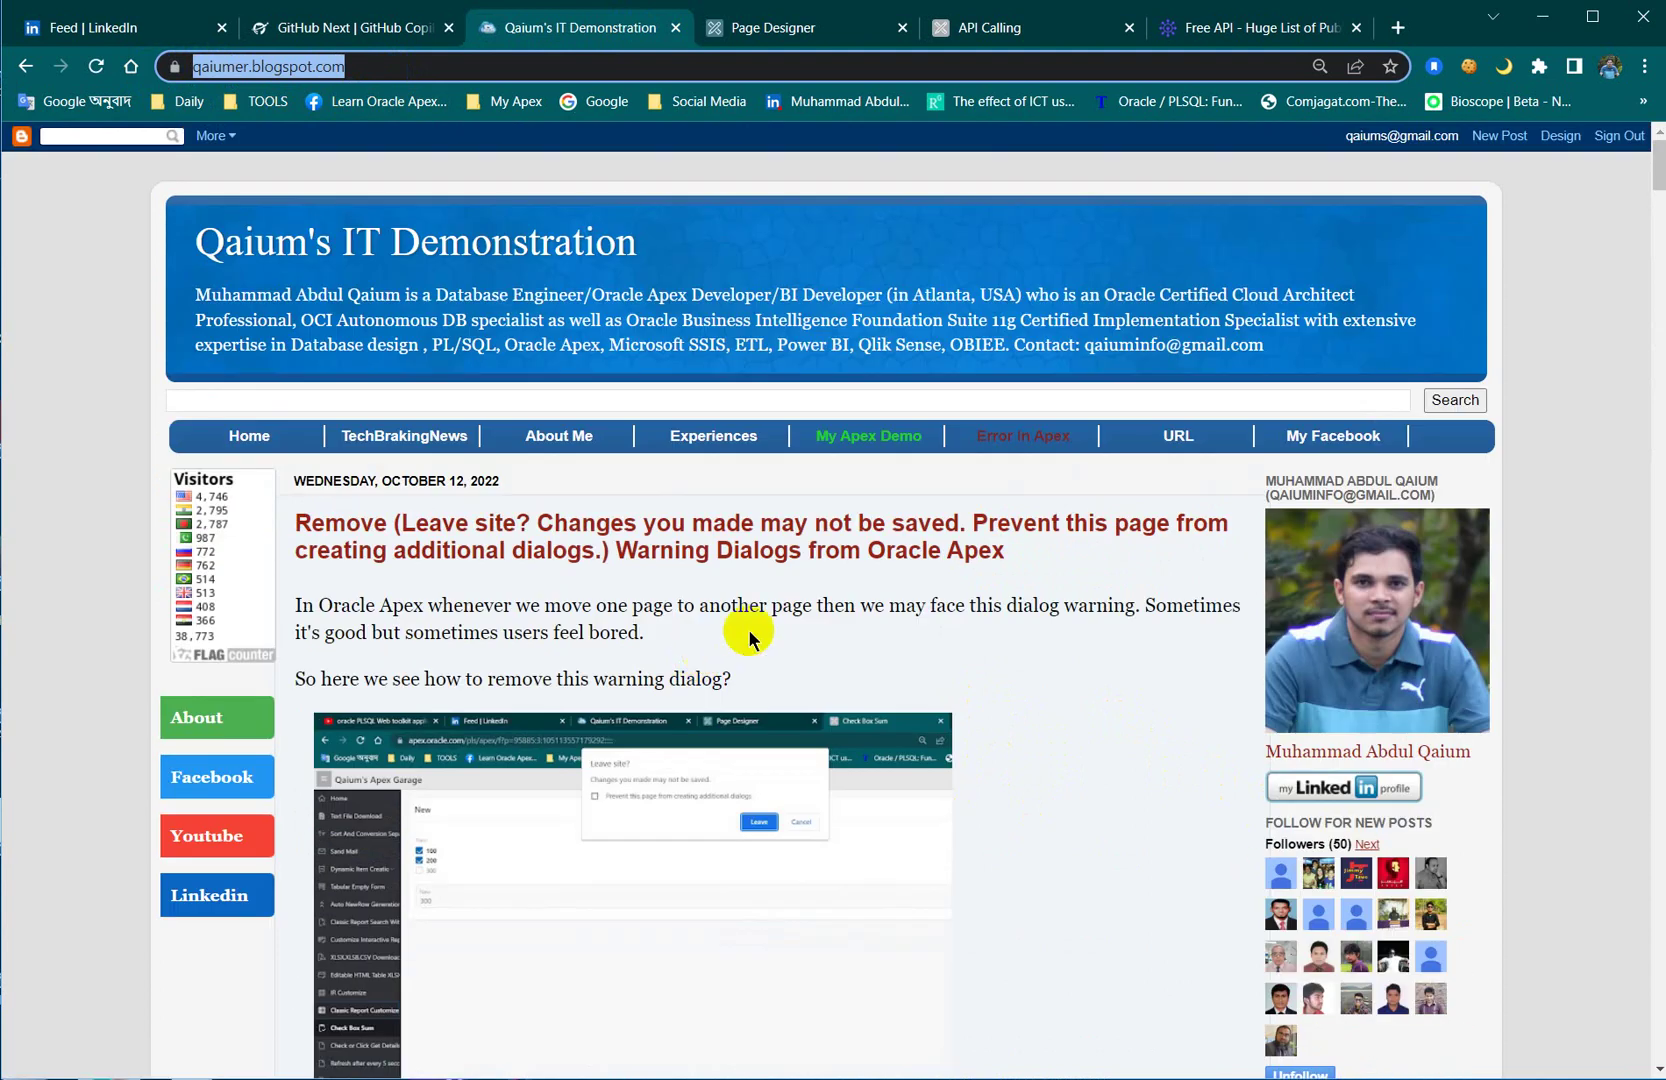
pyautogui.click(1050, 27)
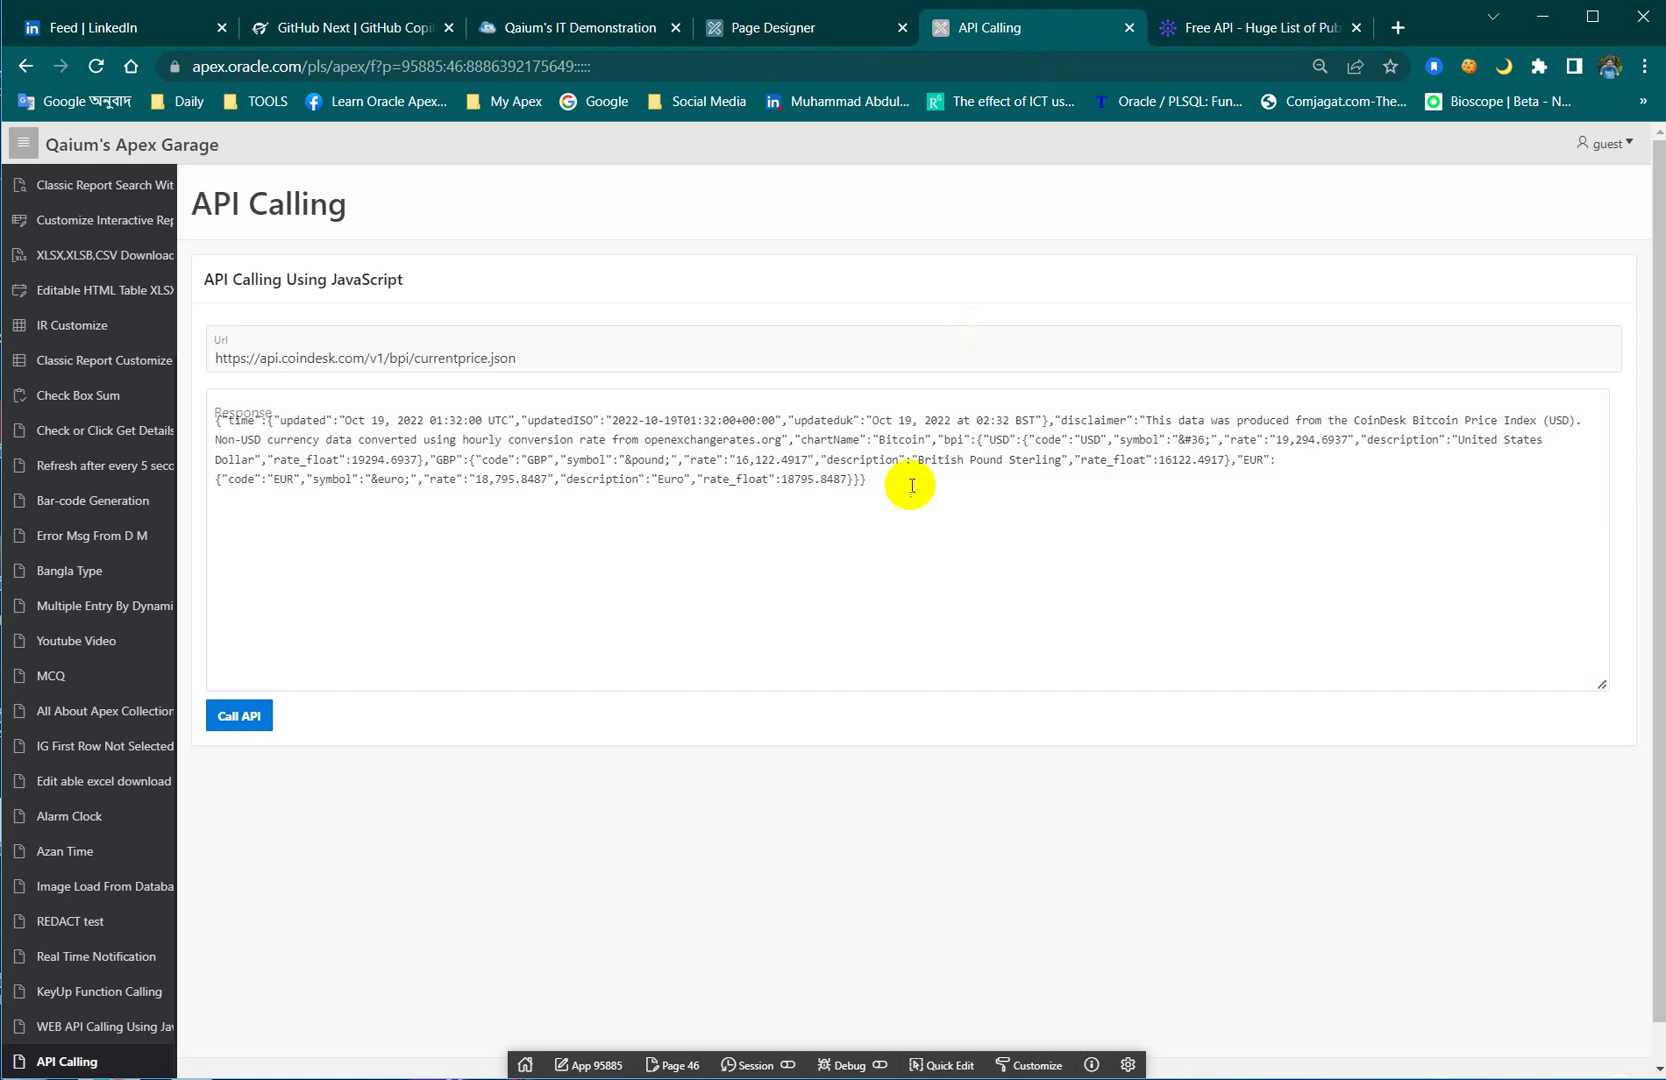